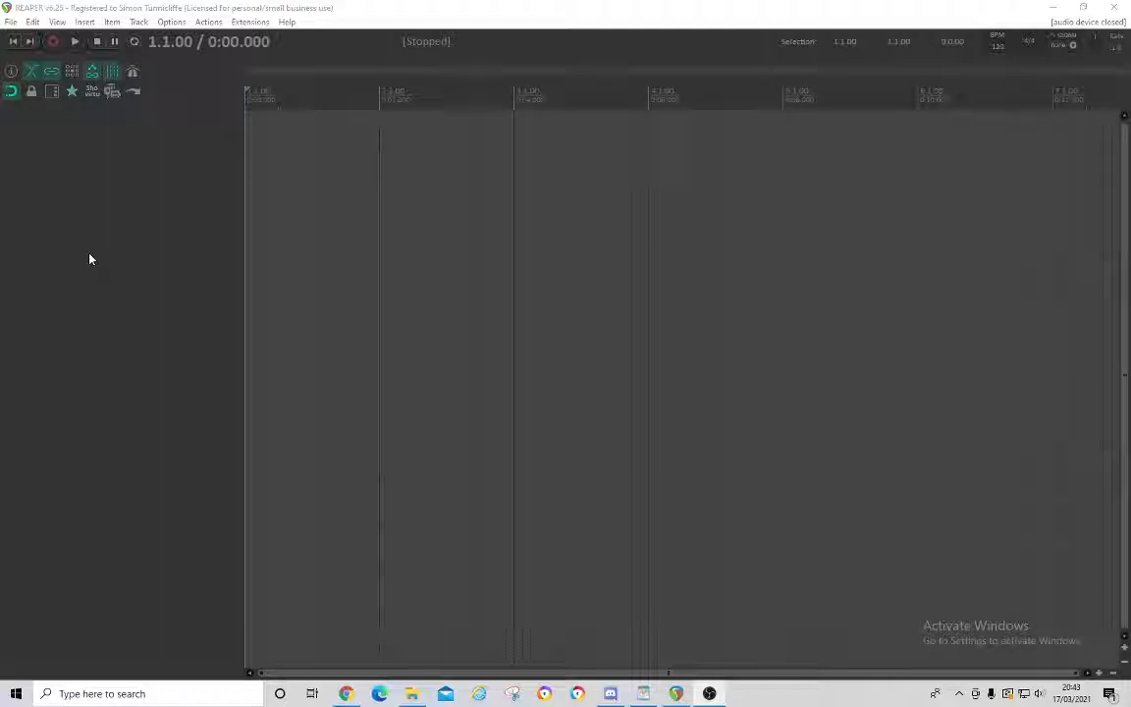
double_click(91, 168)
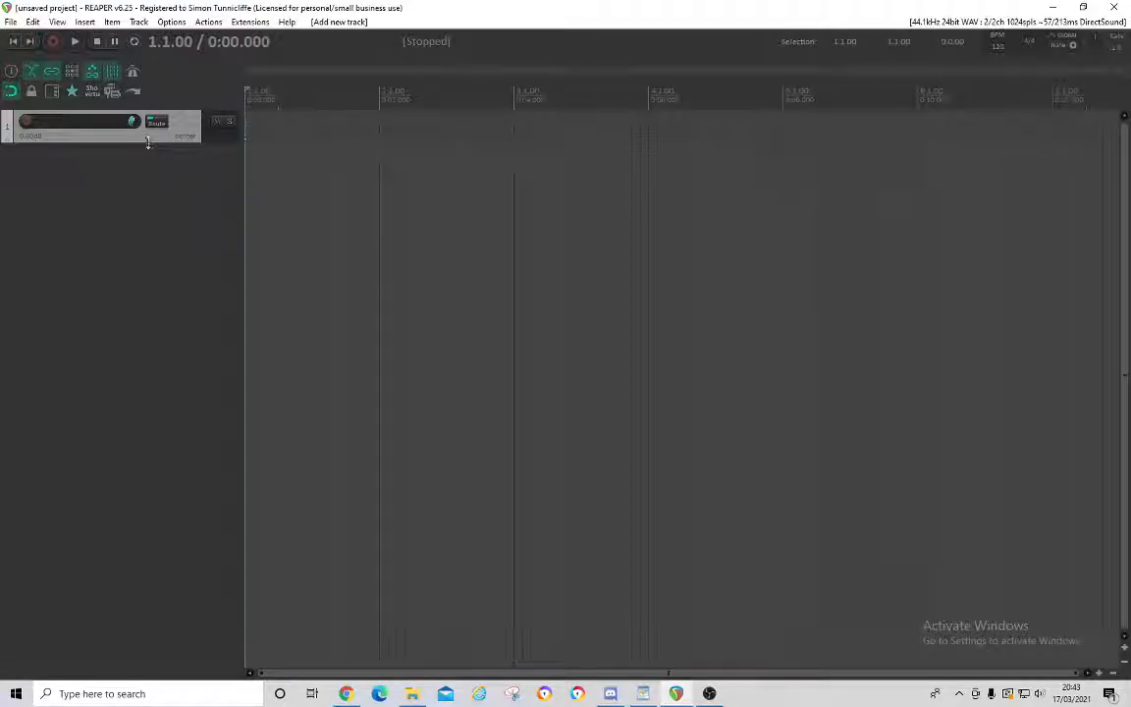
drag(149, 143, 146, 155)
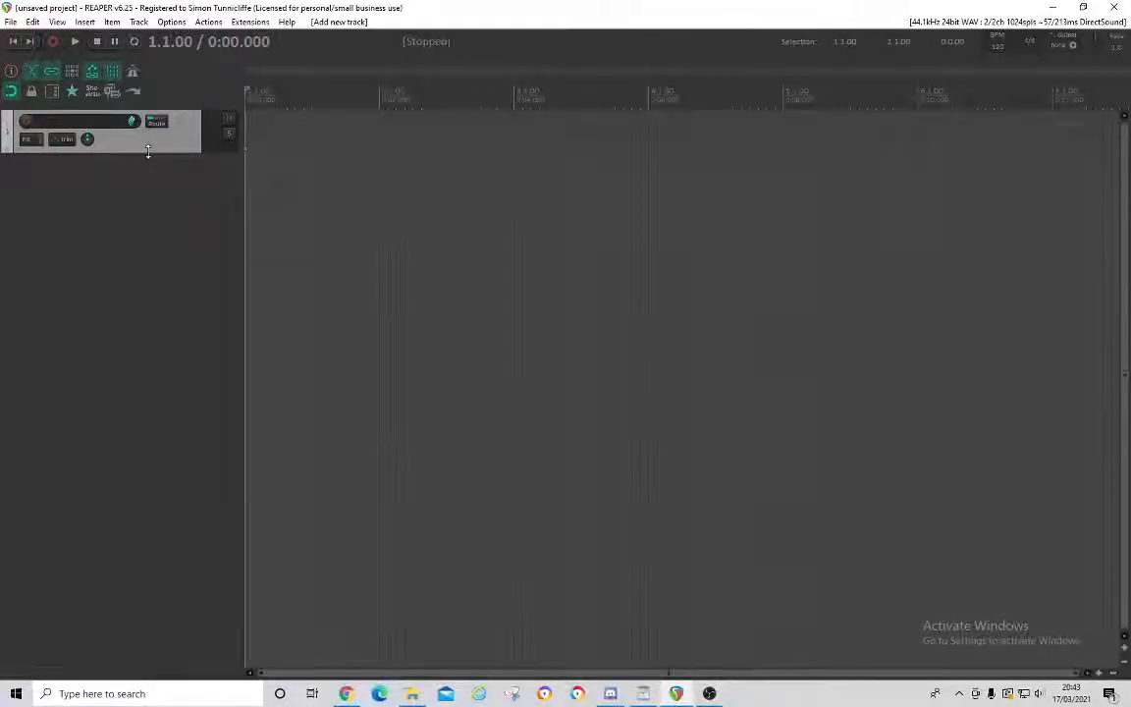
click(31, 141)
double_click(318, 408)
click(354, 239)
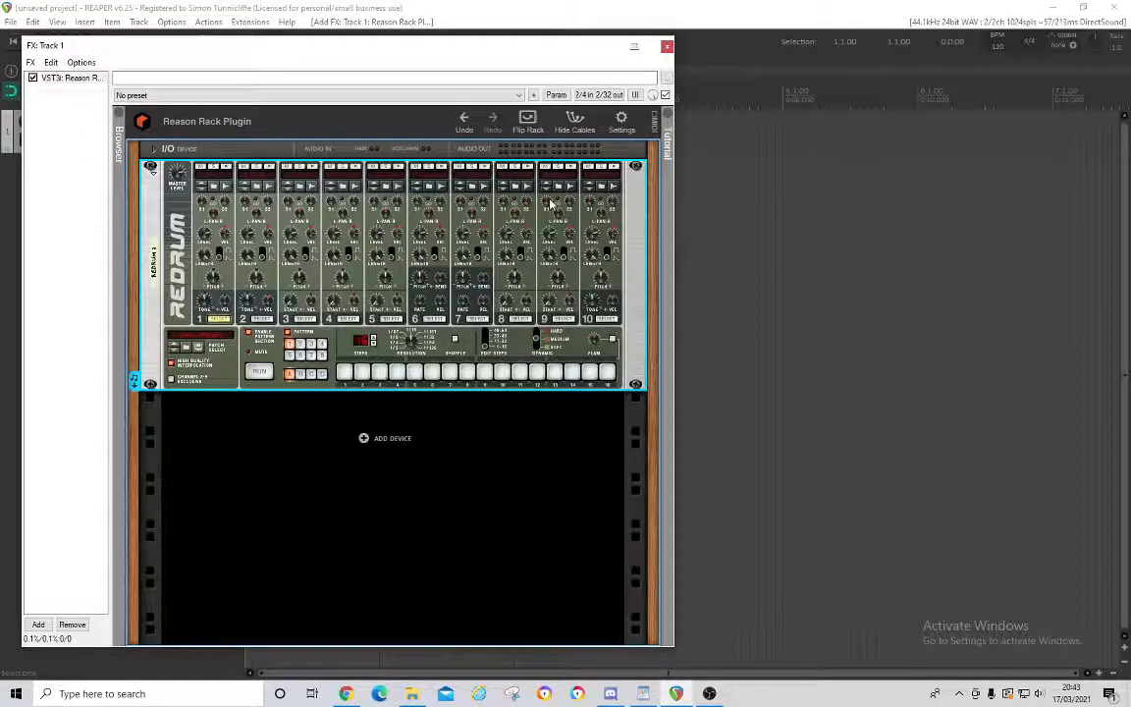
click(667, 47)
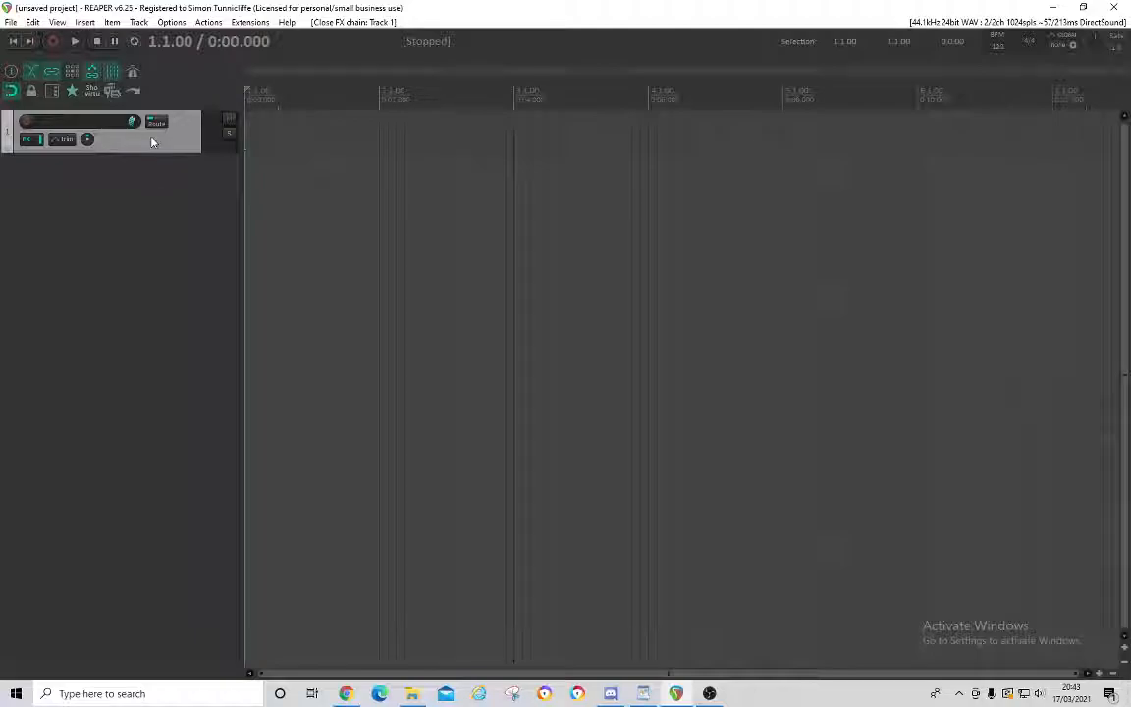
key(Delete)
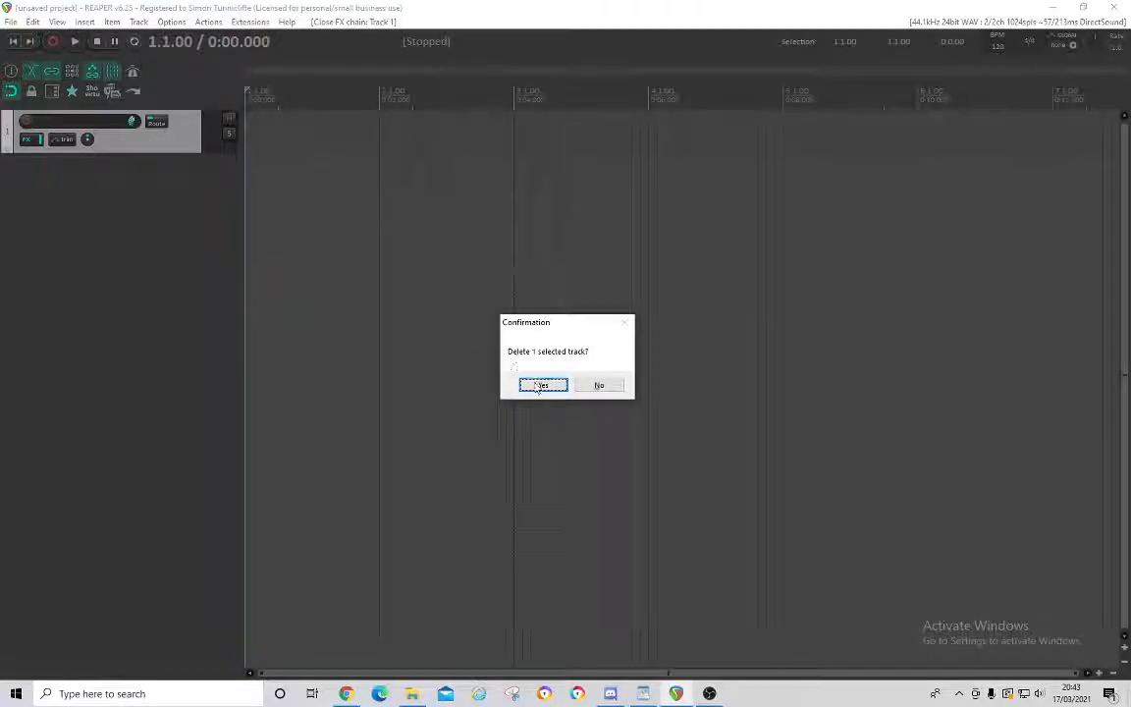
click(540, 386)
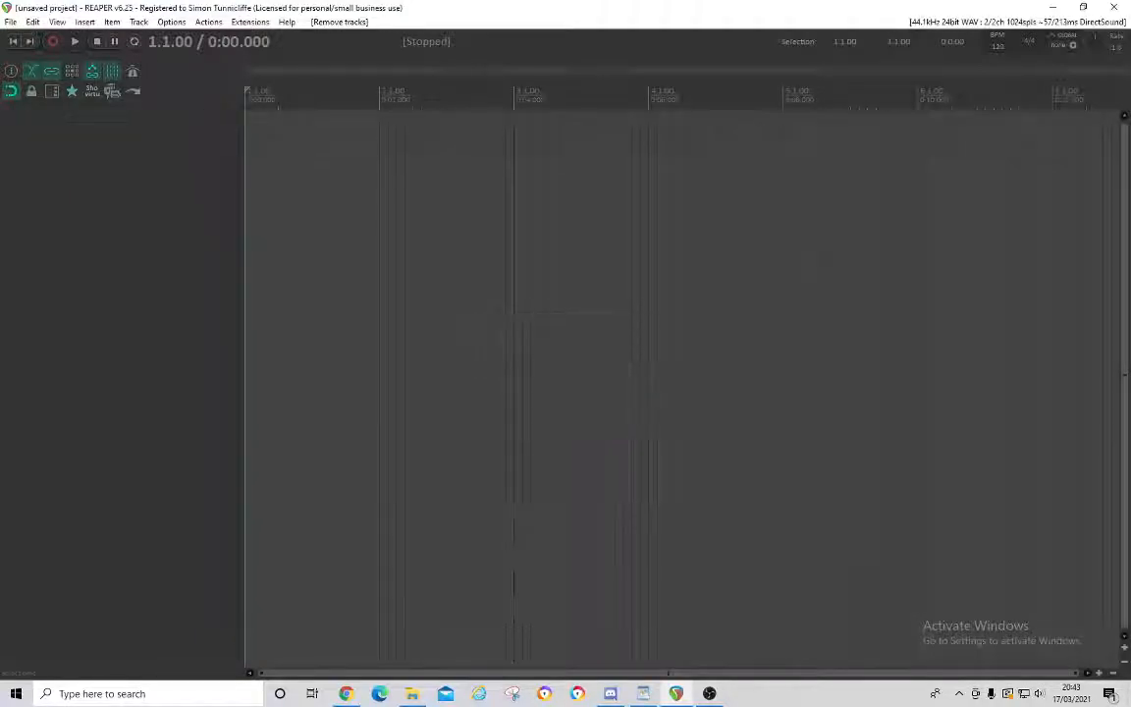
Insert the Reason Rack Plugin instrument on a new track, including separate tracks for all its stereo outputs.
right_click(83, 147)
mouse_move(176, 199)
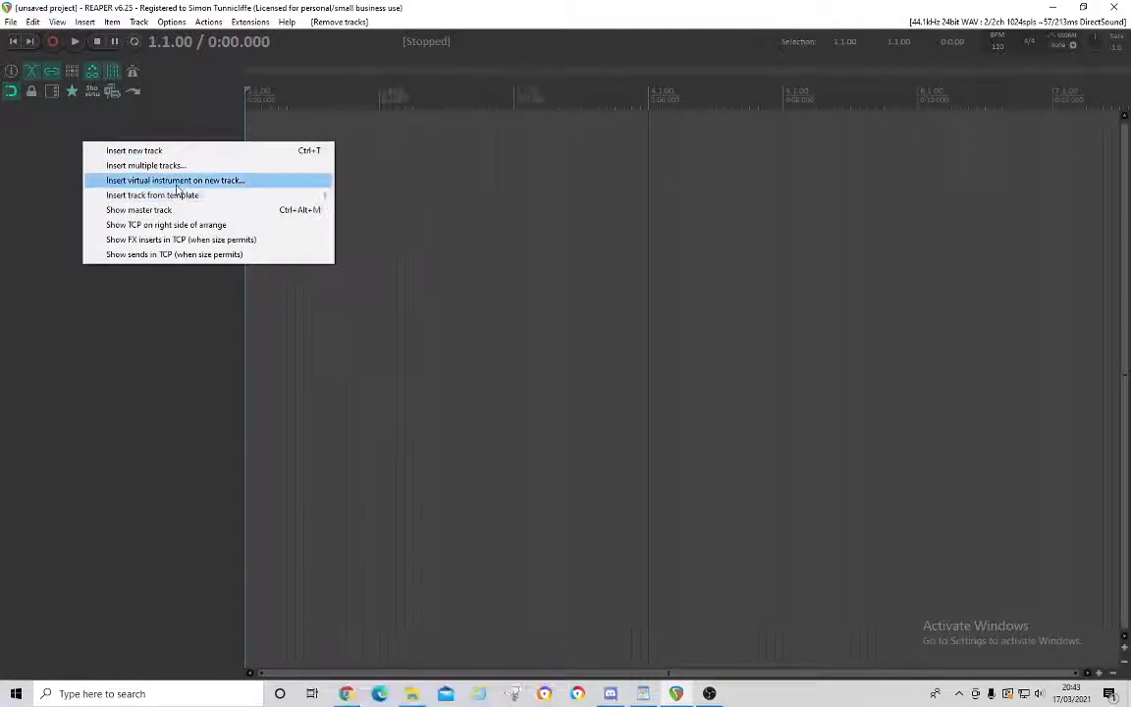
click(177, 181)
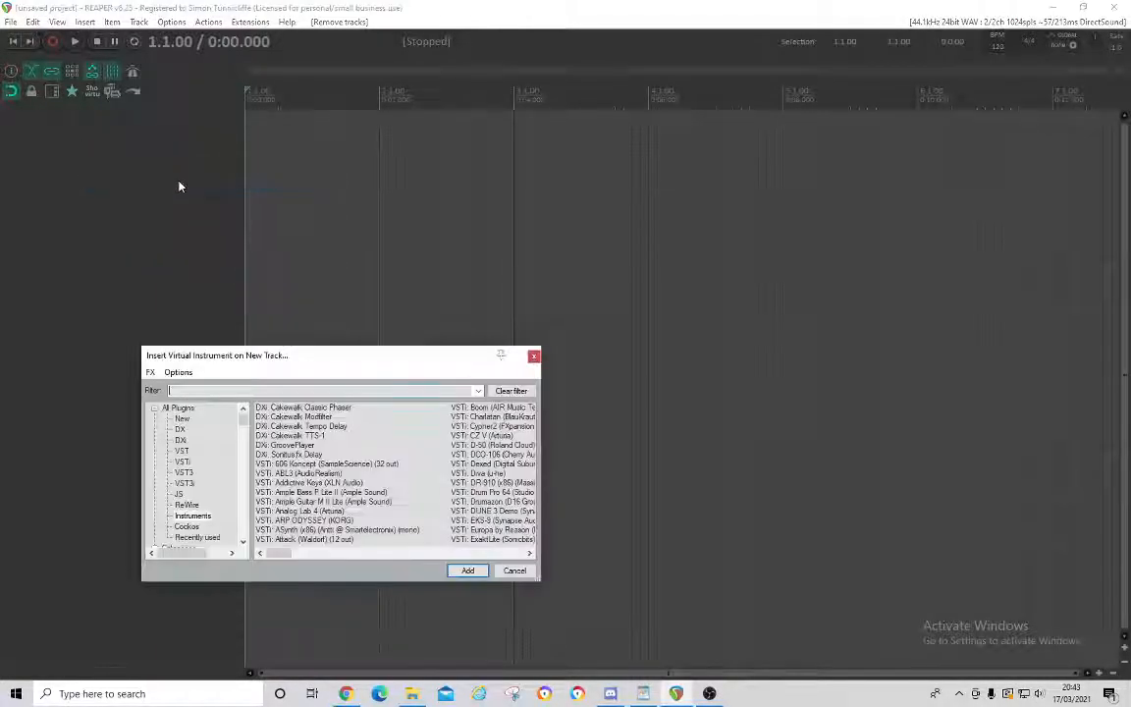
click(197, 537)
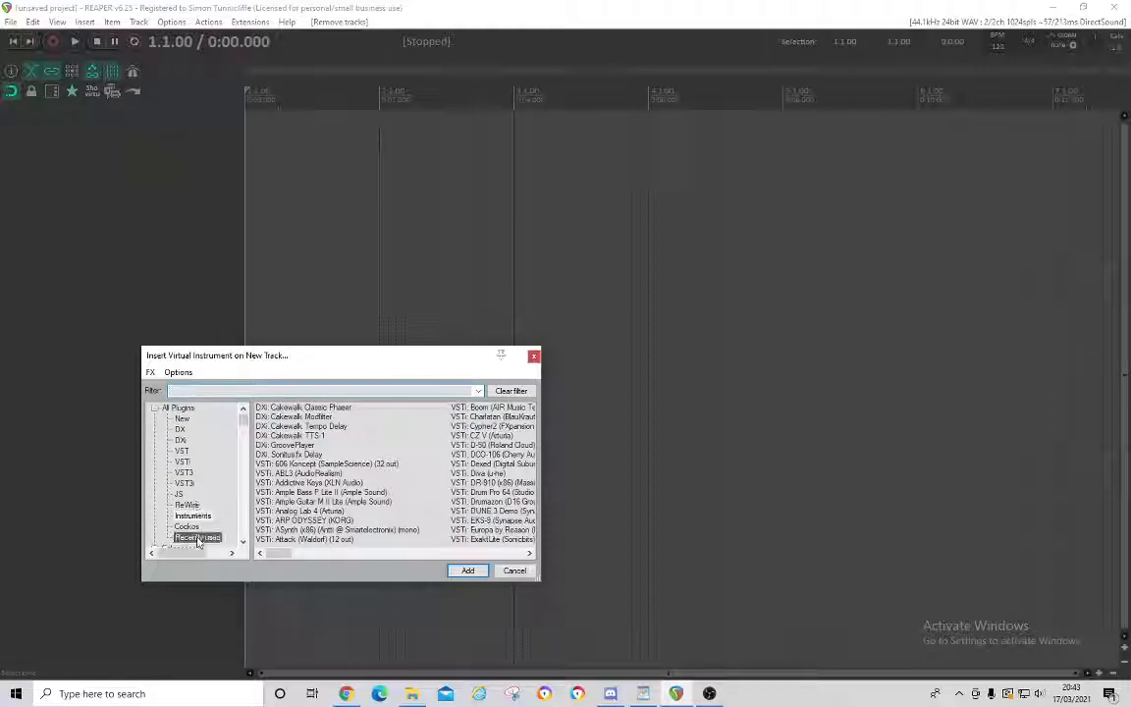
click(317, 407)
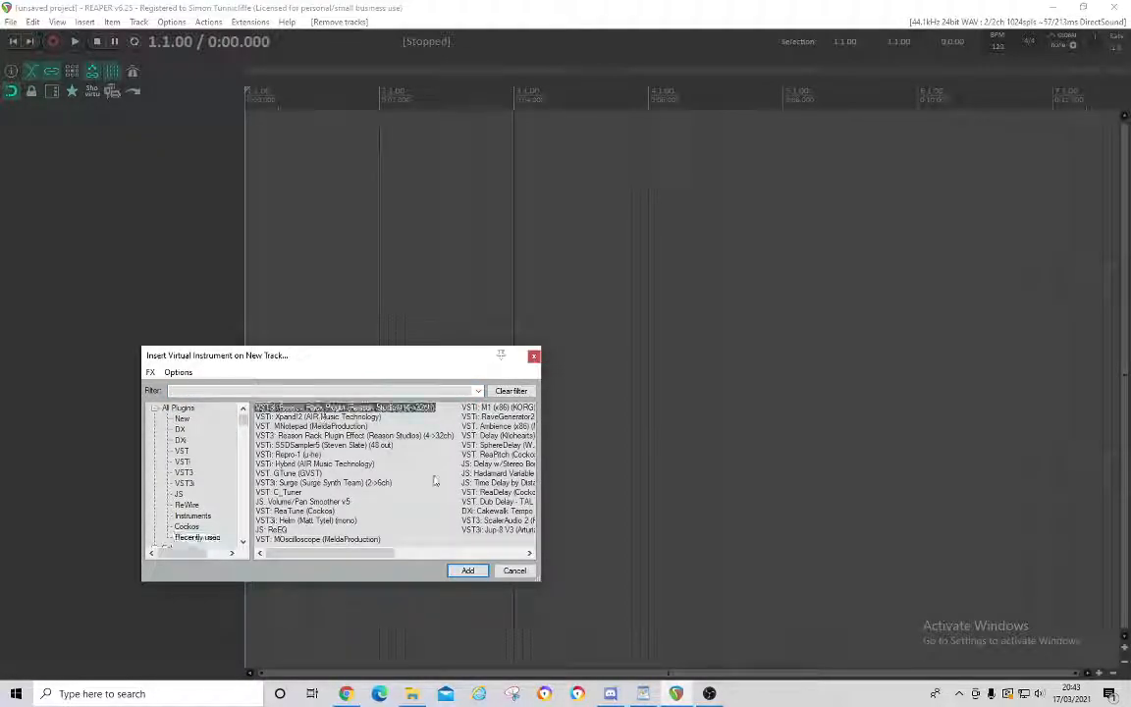
click(468, 570)
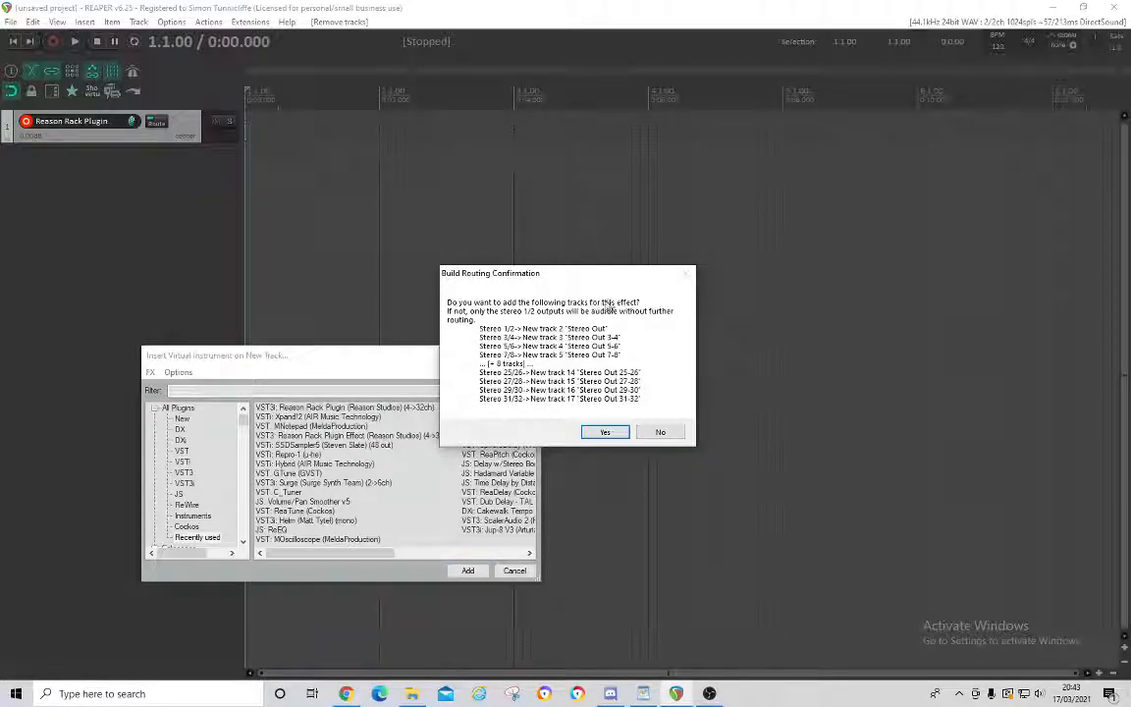
click(608, 432)
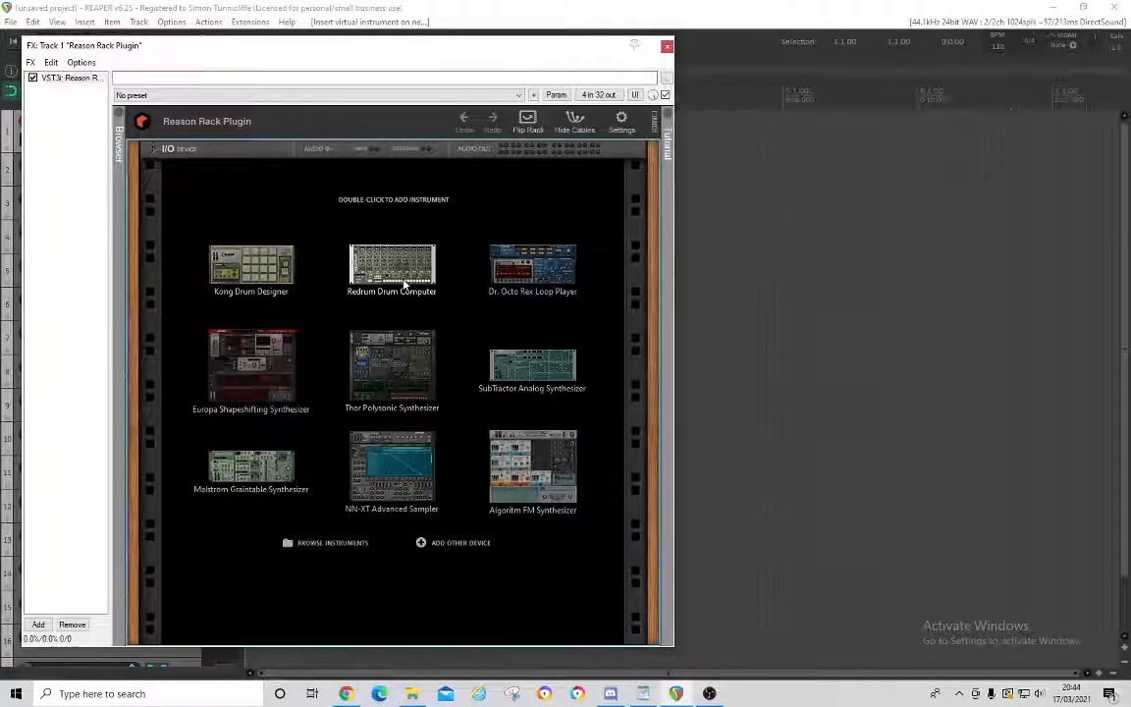
Add a Redrum Drum Computer to the empty rack and close the plugin window.
double_click(404, 285)
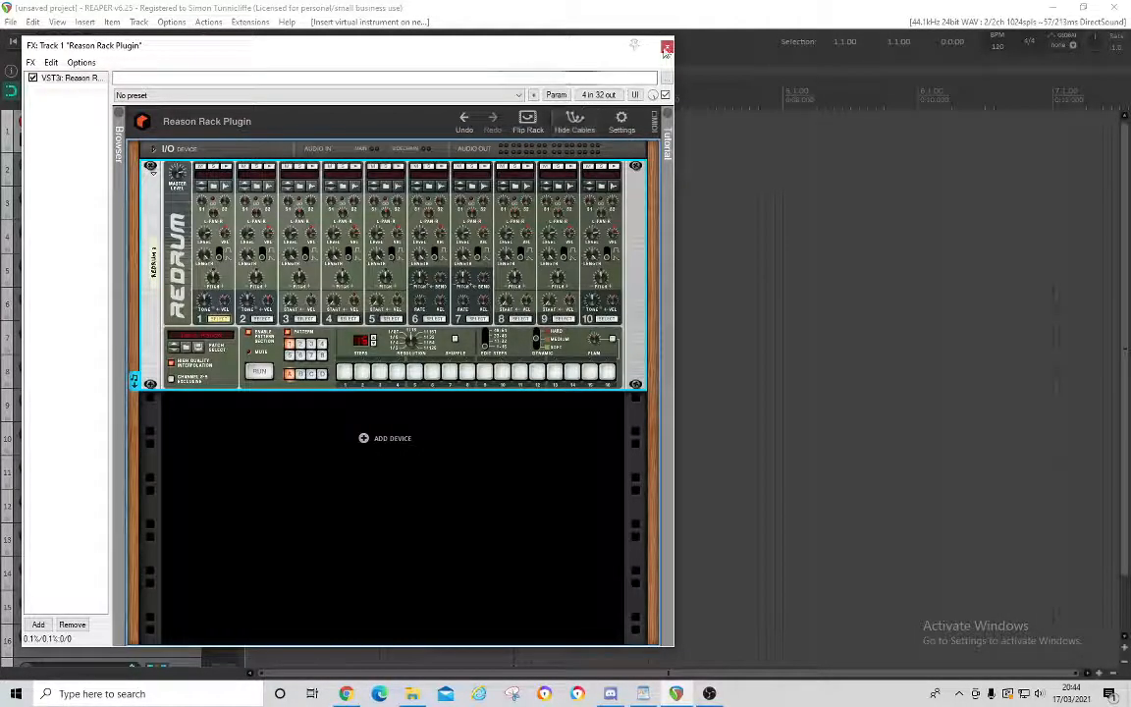
click(666, 48)
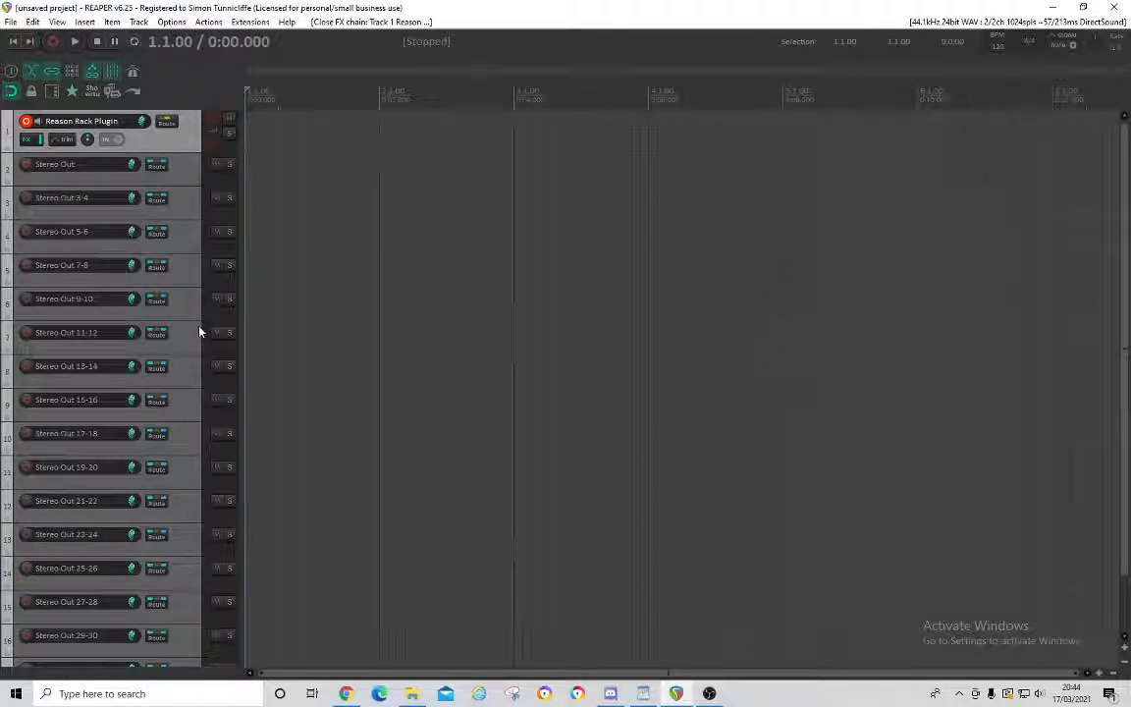
scroll(199, 332, down, 1)
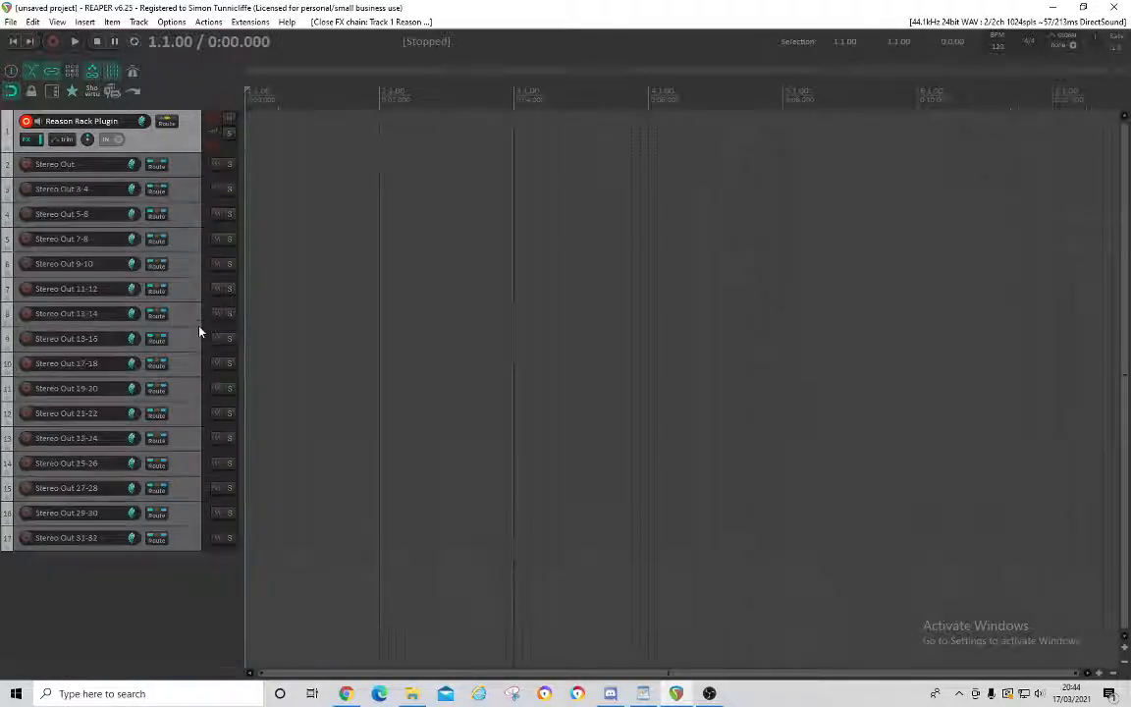
scroll(200, 332, down, 1)
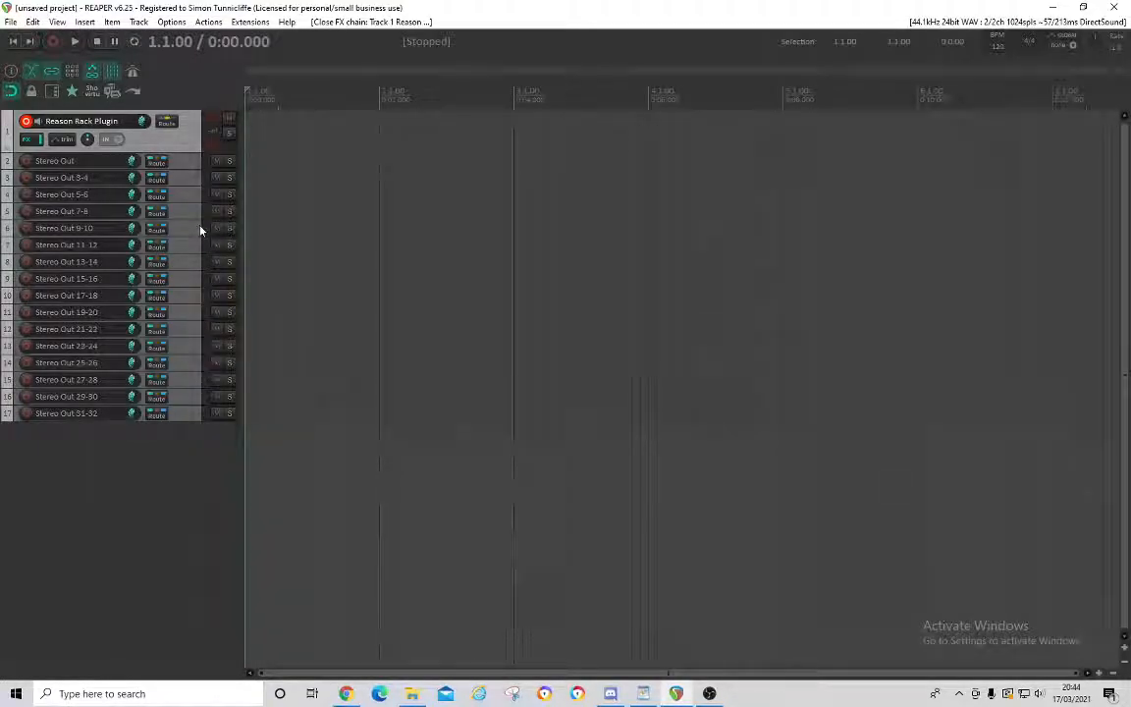
Load the Rock Kit RDK.drp patch from the Factory Sounds' Redrum Drum Kits into the Redrum on track 1.
click(28, 139)
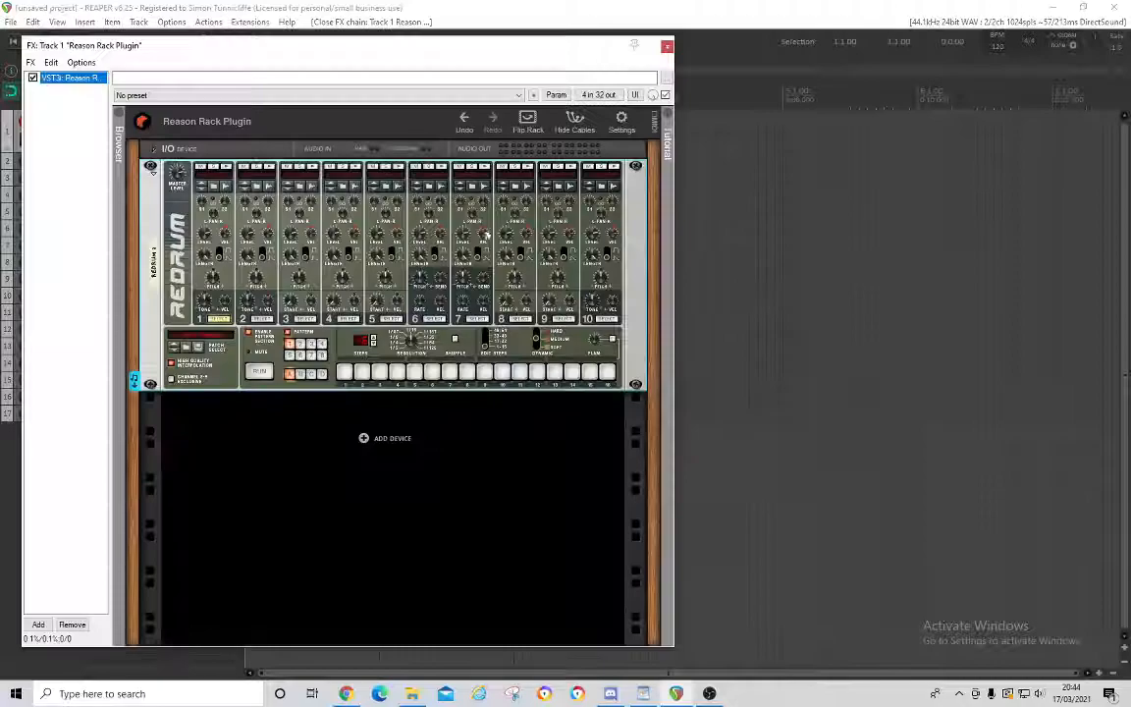
click(117, 116)
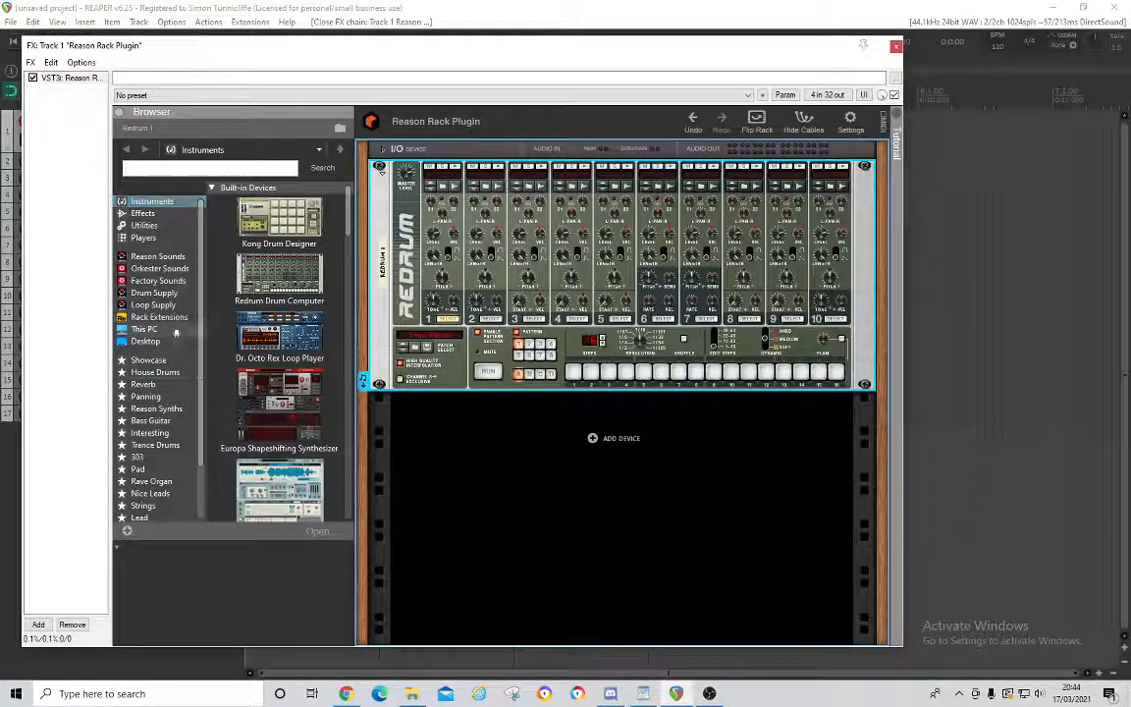
click(157, 281)
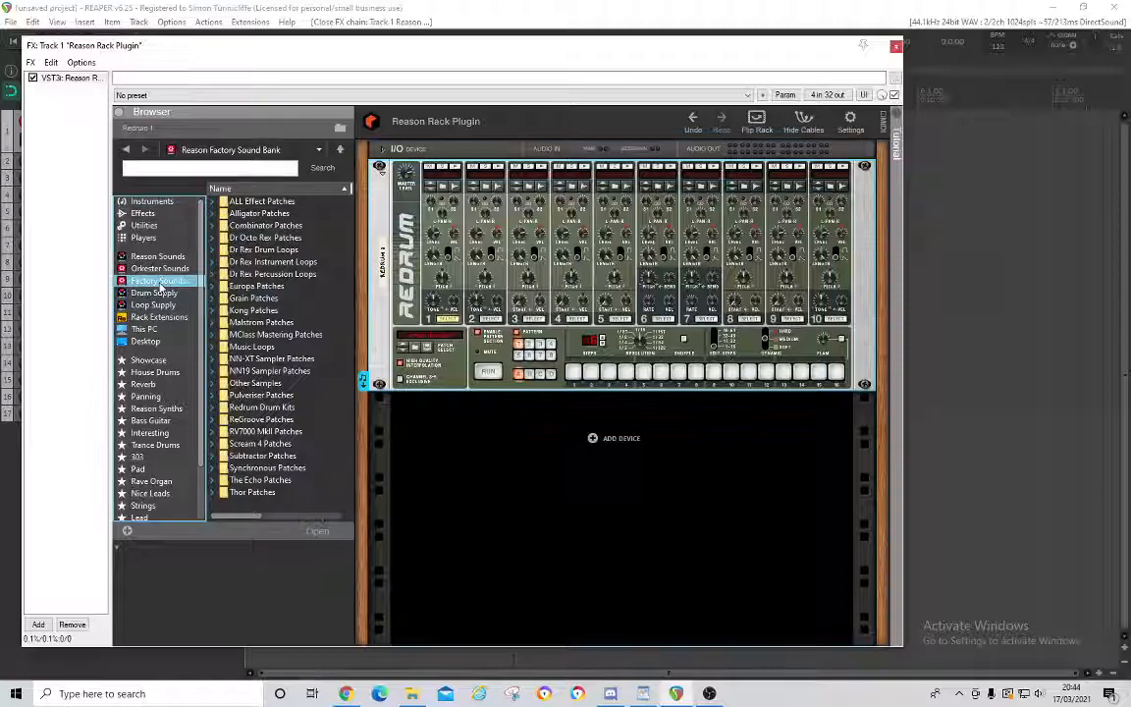
double_click(261, 407)
click(265, 481)
drag(265, 481, 479, 300)
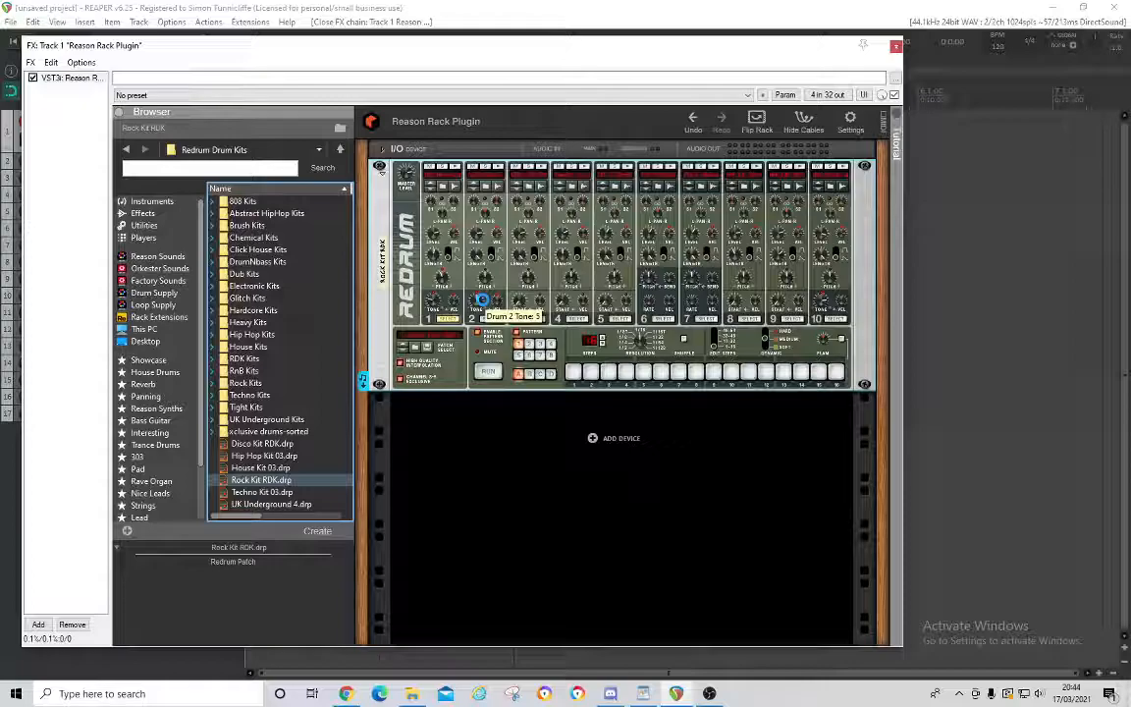
click(487, 172)
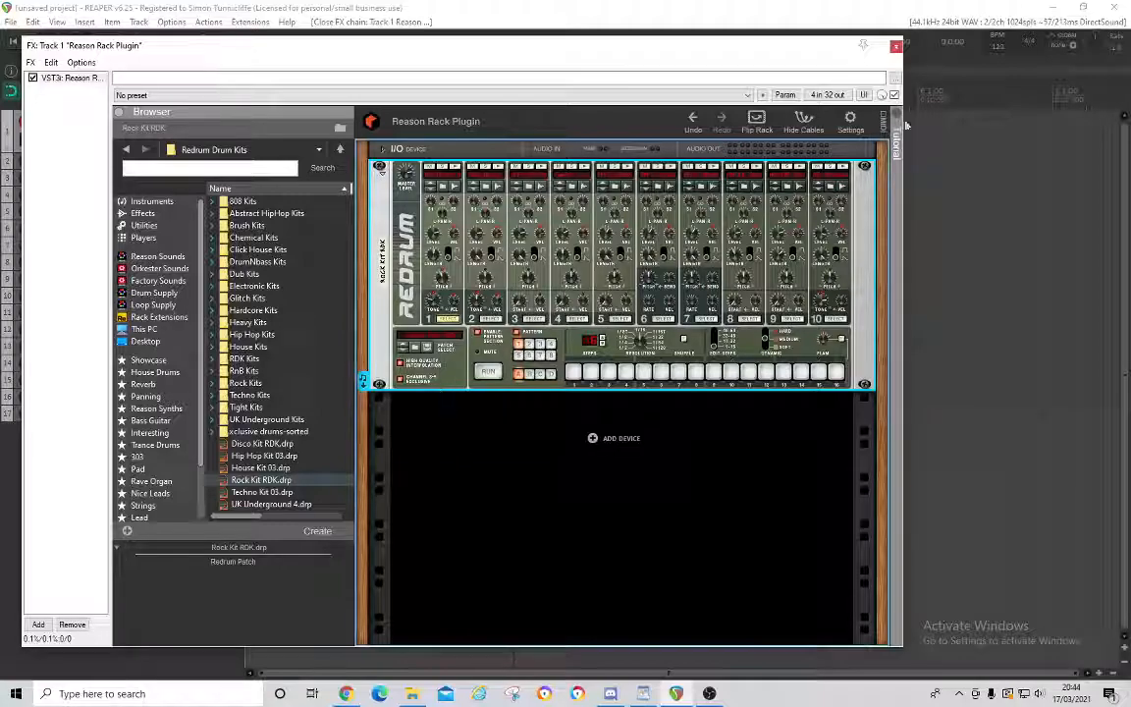
click(896, 47)
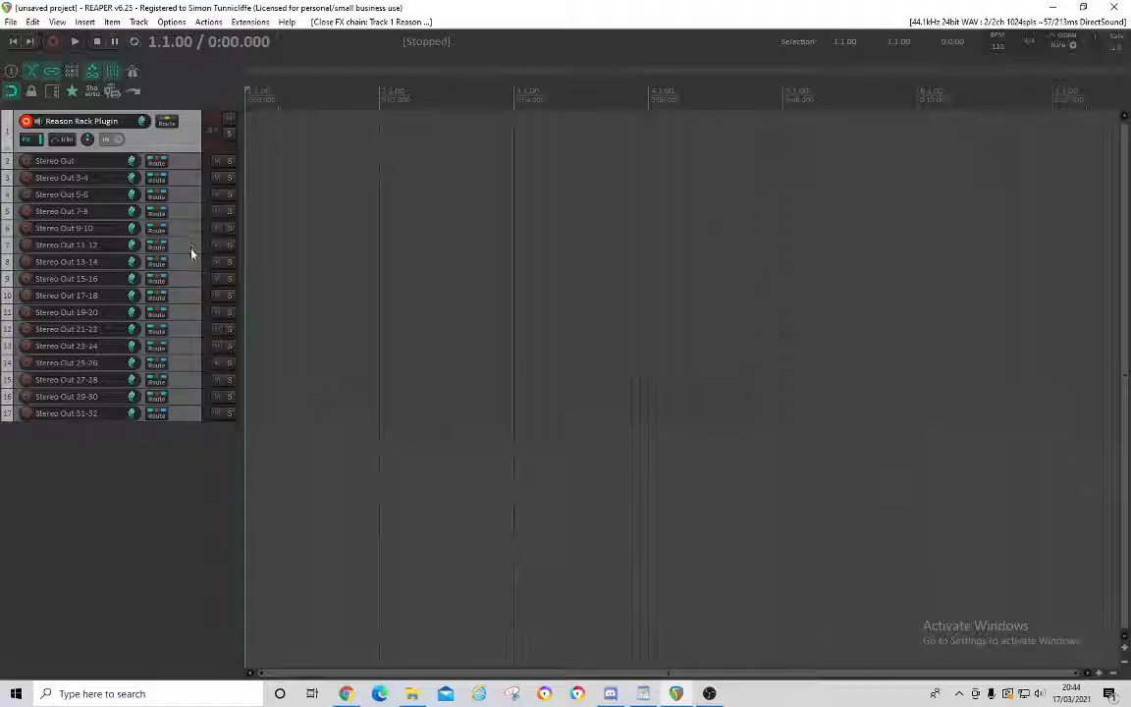
Delete the surplus output tracks from Stereo Out 21-22 through Stereo Out 31-32.
click(189, 339)
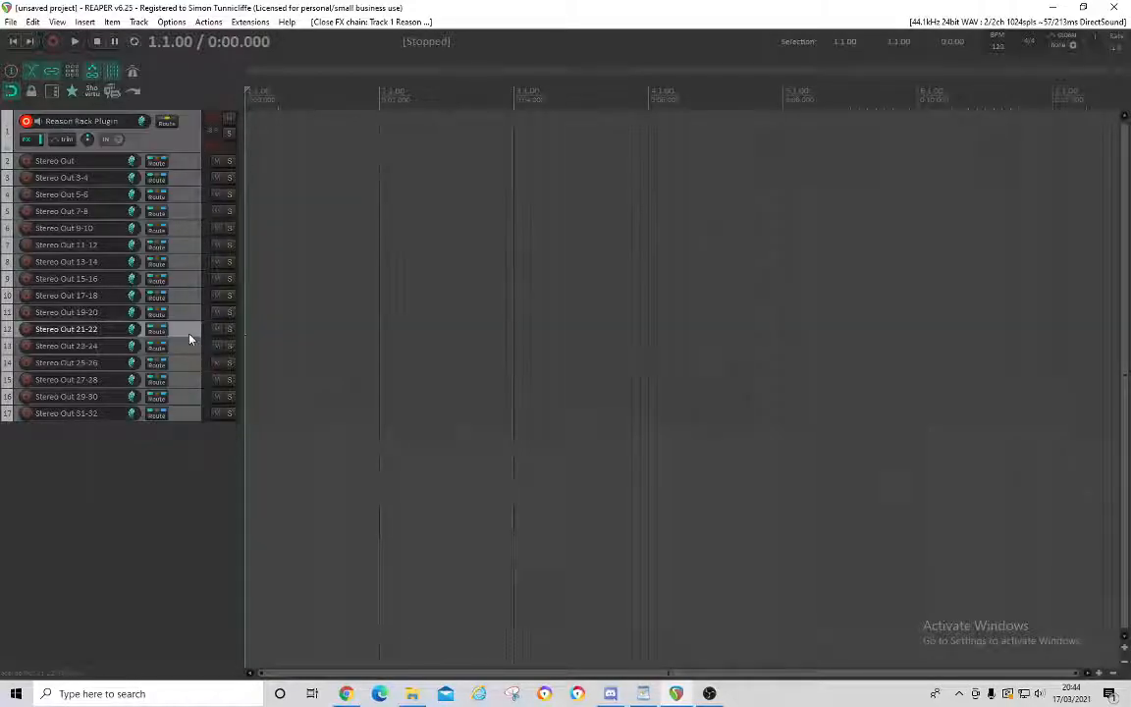
shift+click(184, 418)
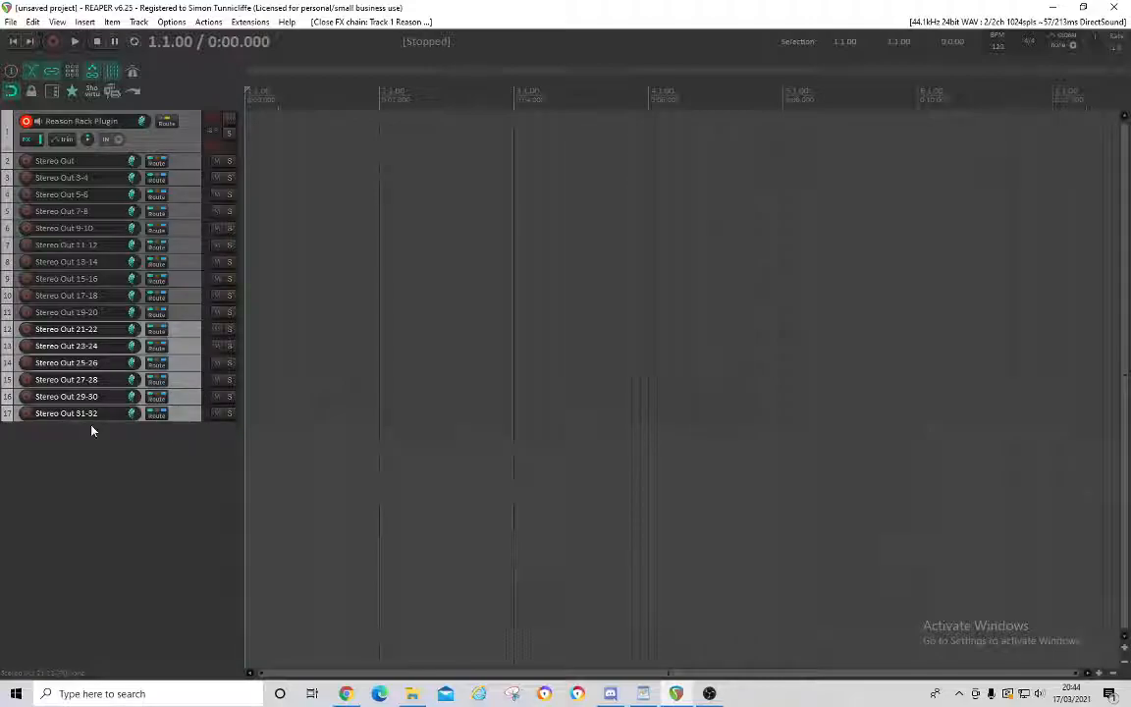
key(Delete)
click(533, 384)
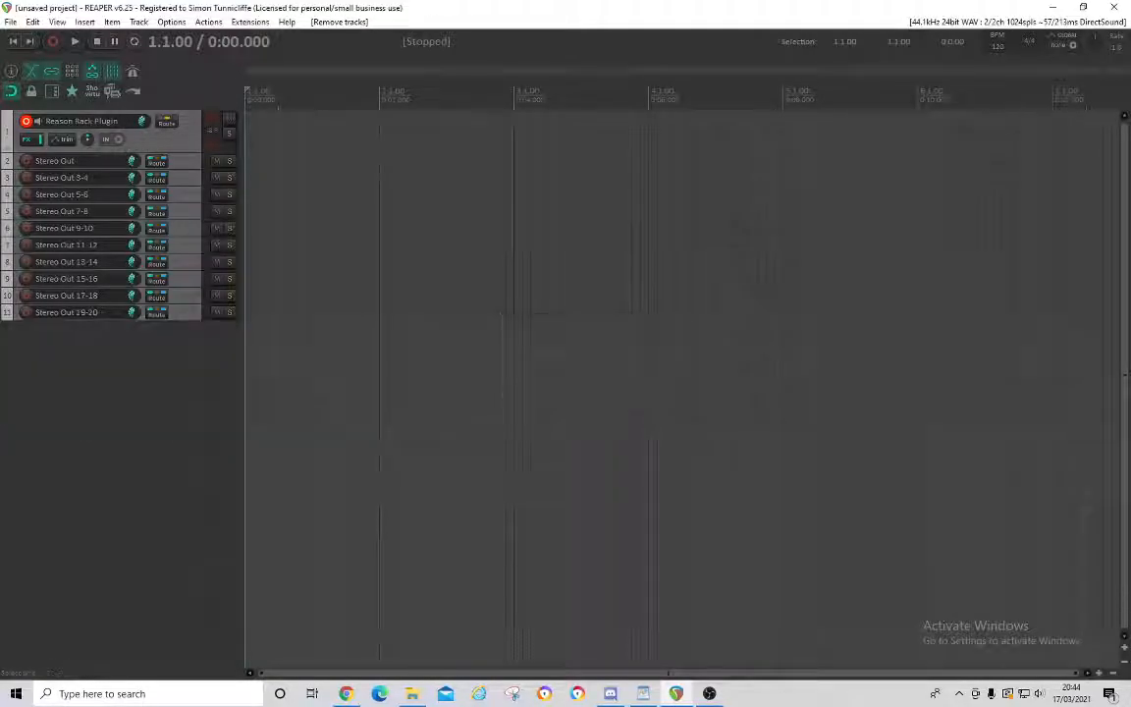
Rename tracks 2 to 5 as Kick, Snare2, Snare1 and Tambourine.
double_click(60, 165)
text(Kick)
key(Tab)
text(Snare2)
key(Tab)
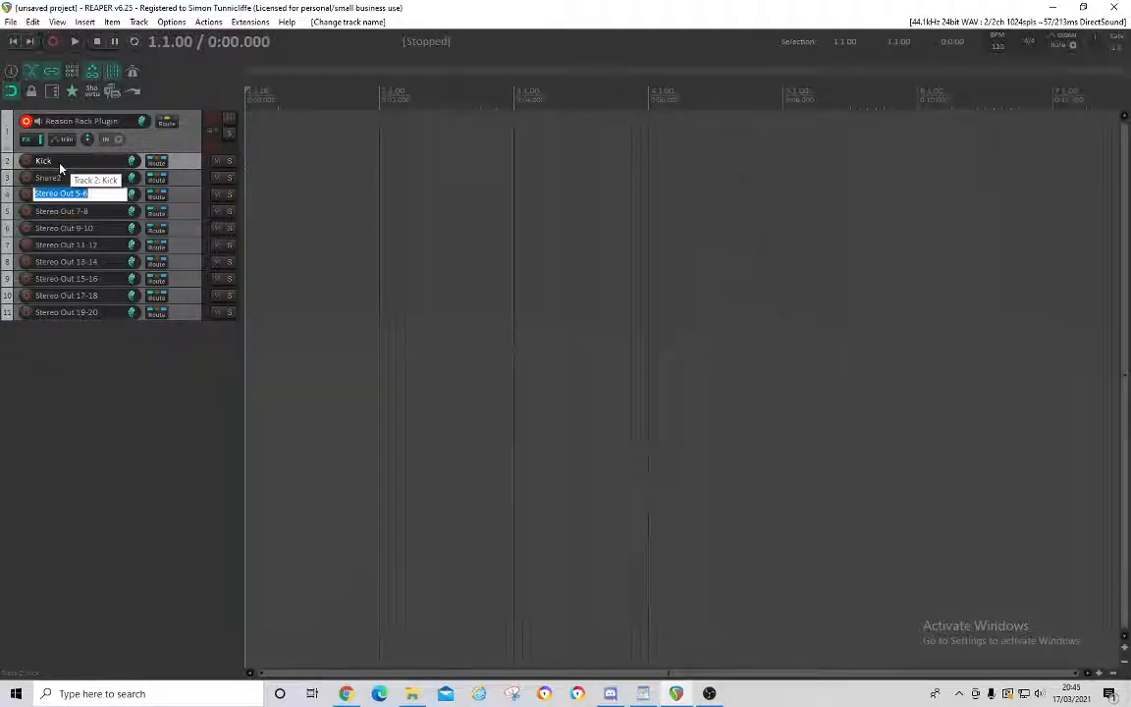
text(Snare1)
key(Tab)
text(Tambourine)
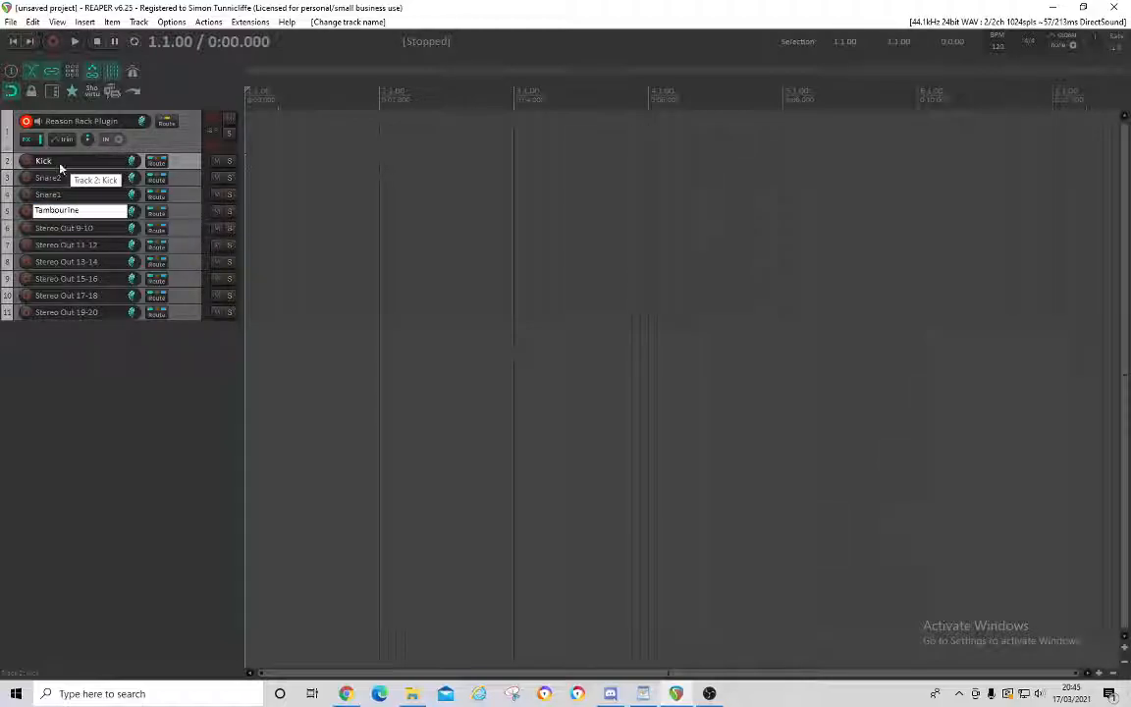
key(Tab)
Rename tracks 6 to 8 as Tom3, Tom2 and Tom1.
text(Tom3)
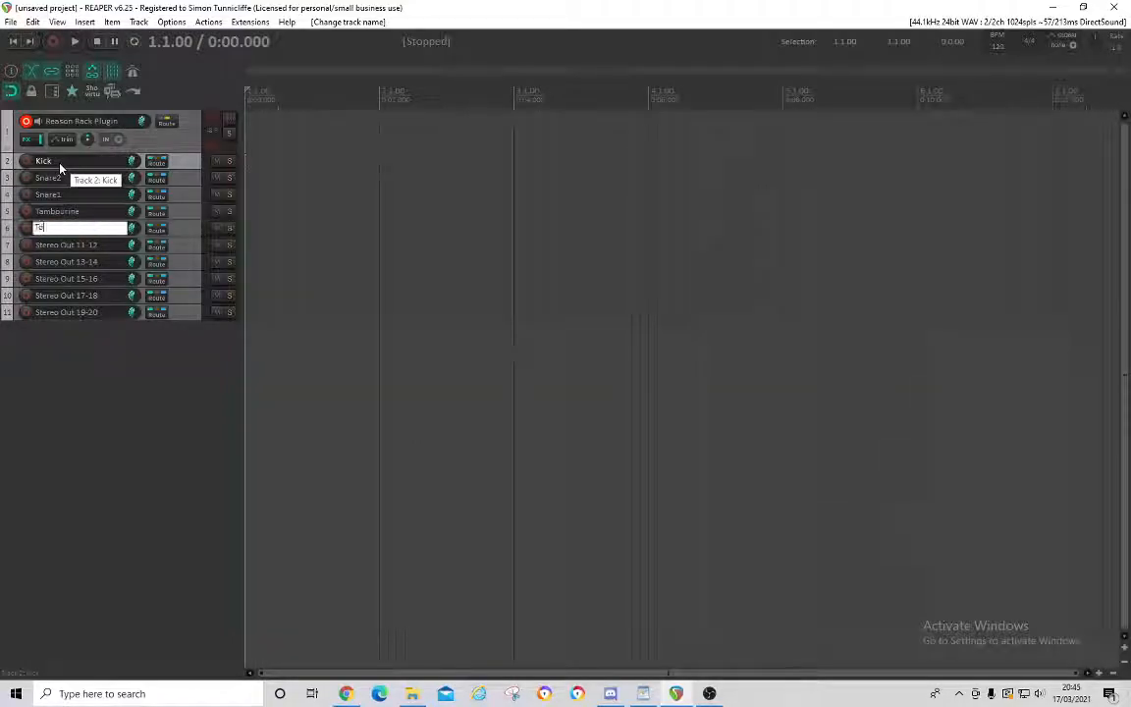
key(Tab)
text(Tom2)
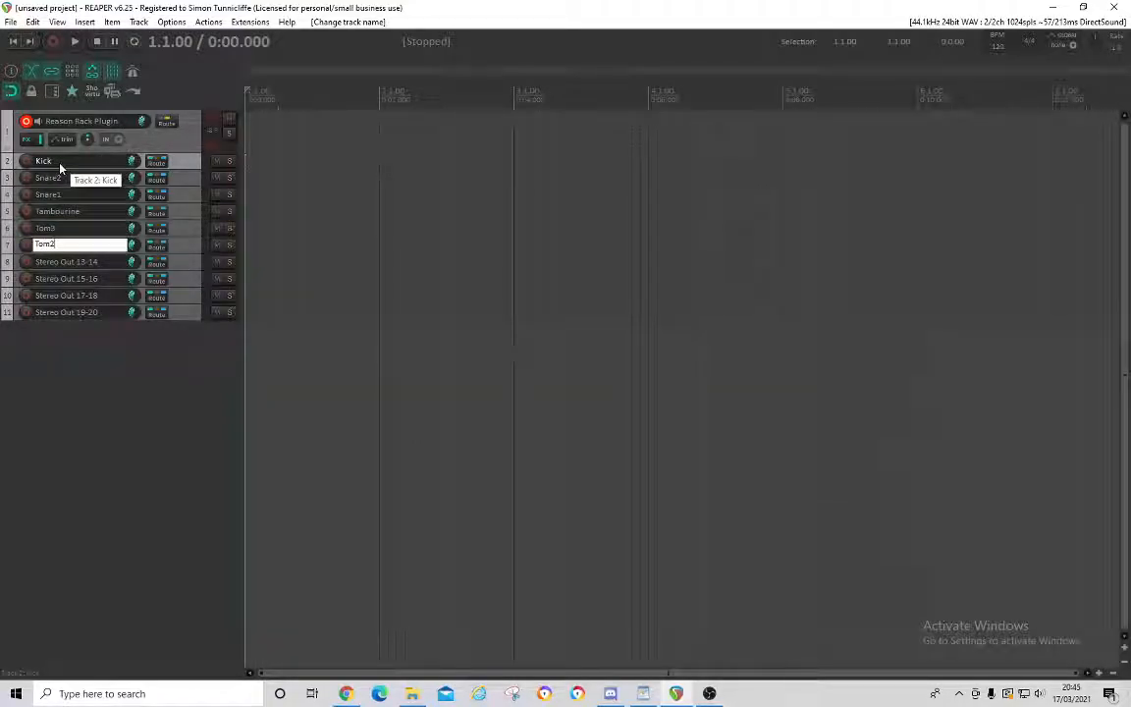
key(Tab)
text(Tom1)
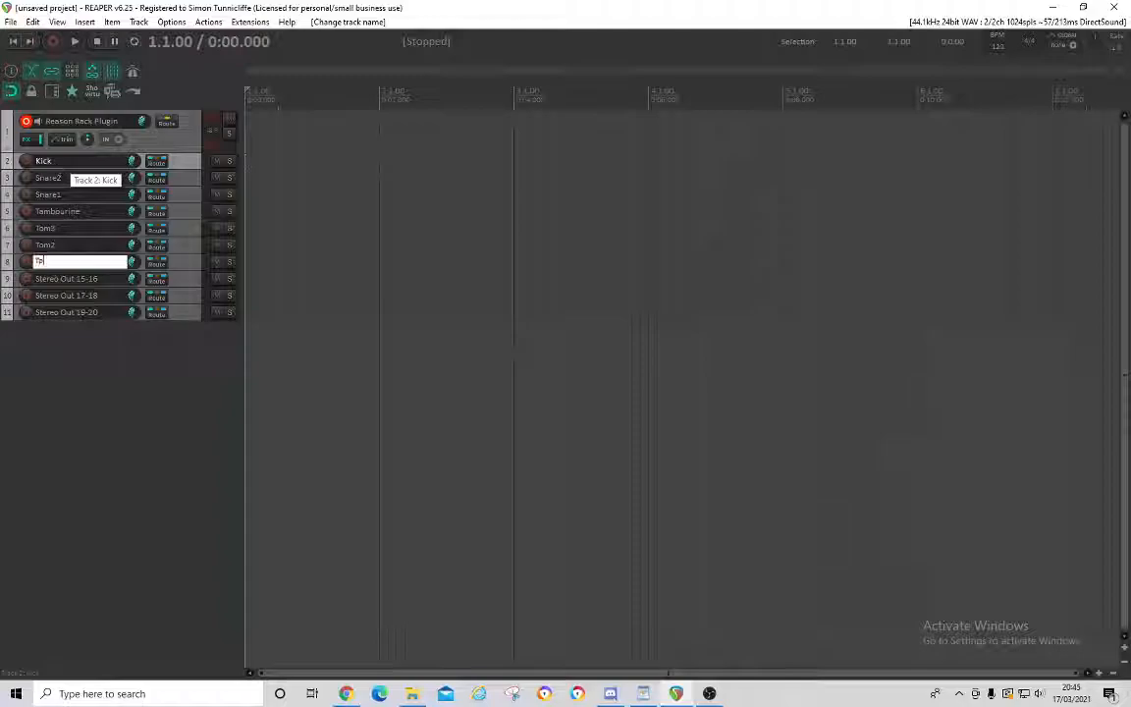
key(Tab)
Rename tracks 9 to 11 as CH, Oh and Ride.
text(CH)
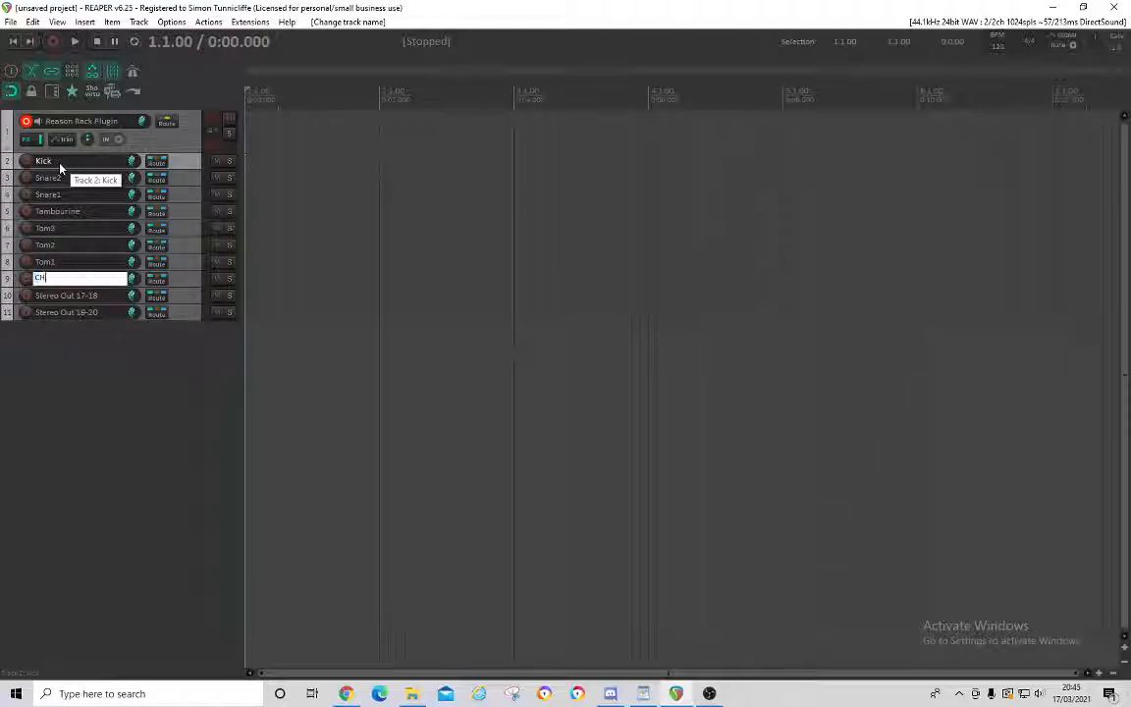
key(Tab)
text(Oh)
key(Tab)
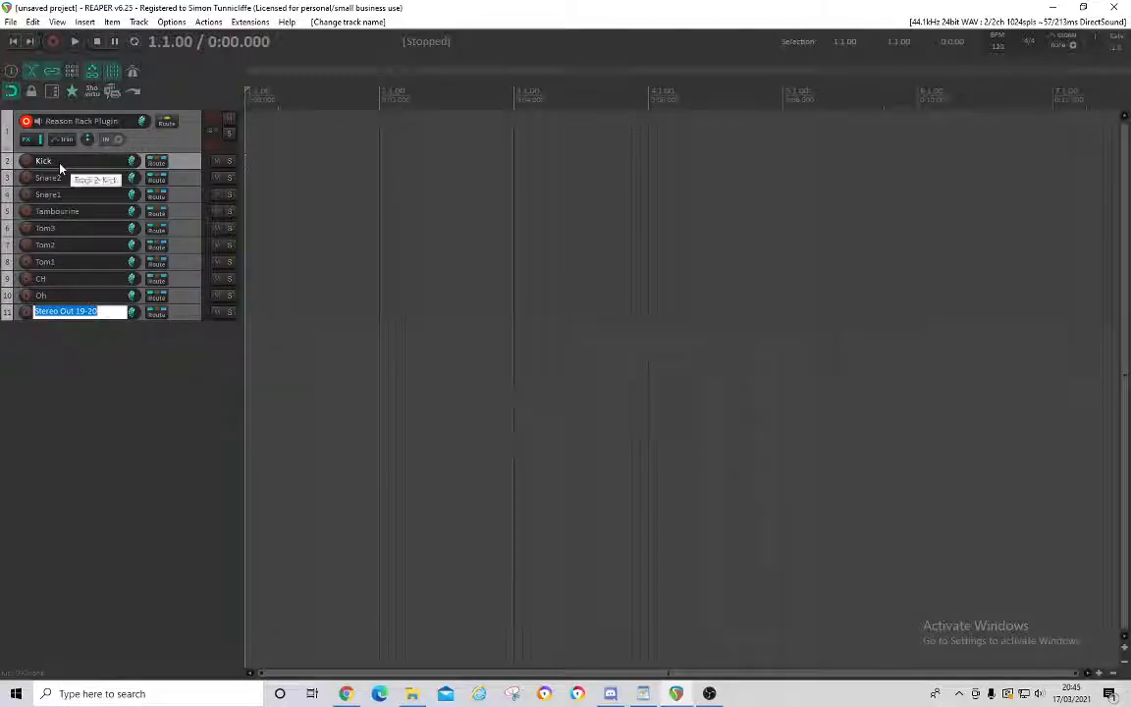
text(Ride)
key(Return)
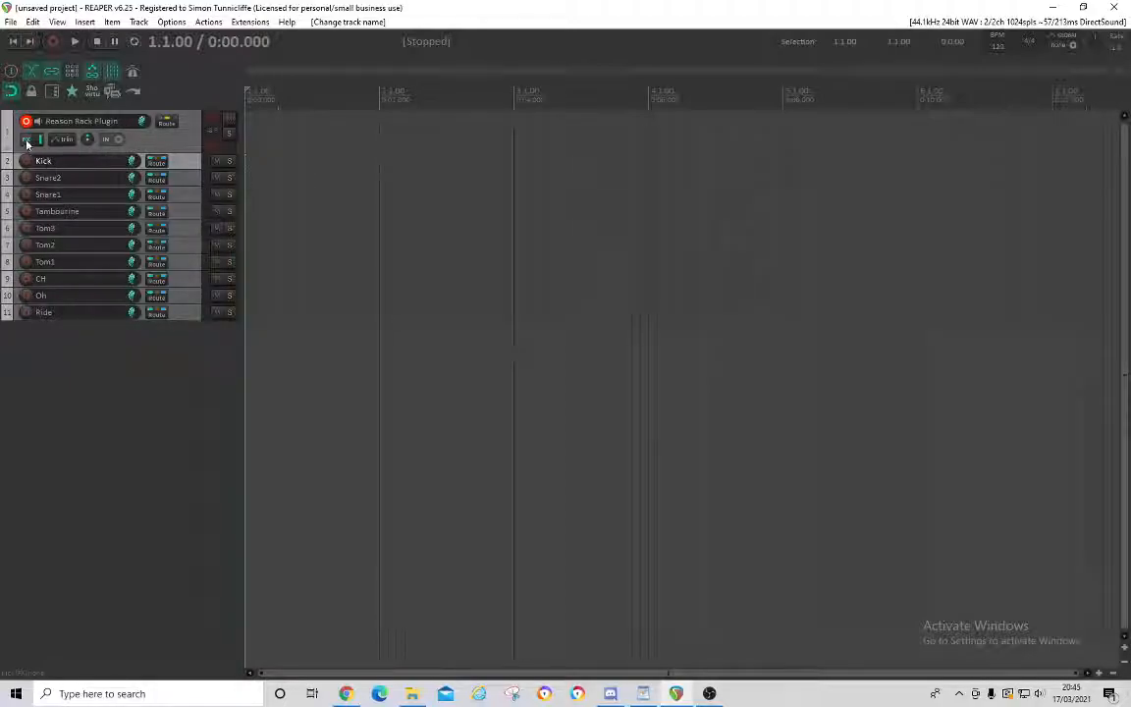
Open the Reason Rack Plugin on track 1 and show the rack's rear with the I/O device's audio outputs unfolded.
click(27, 138)
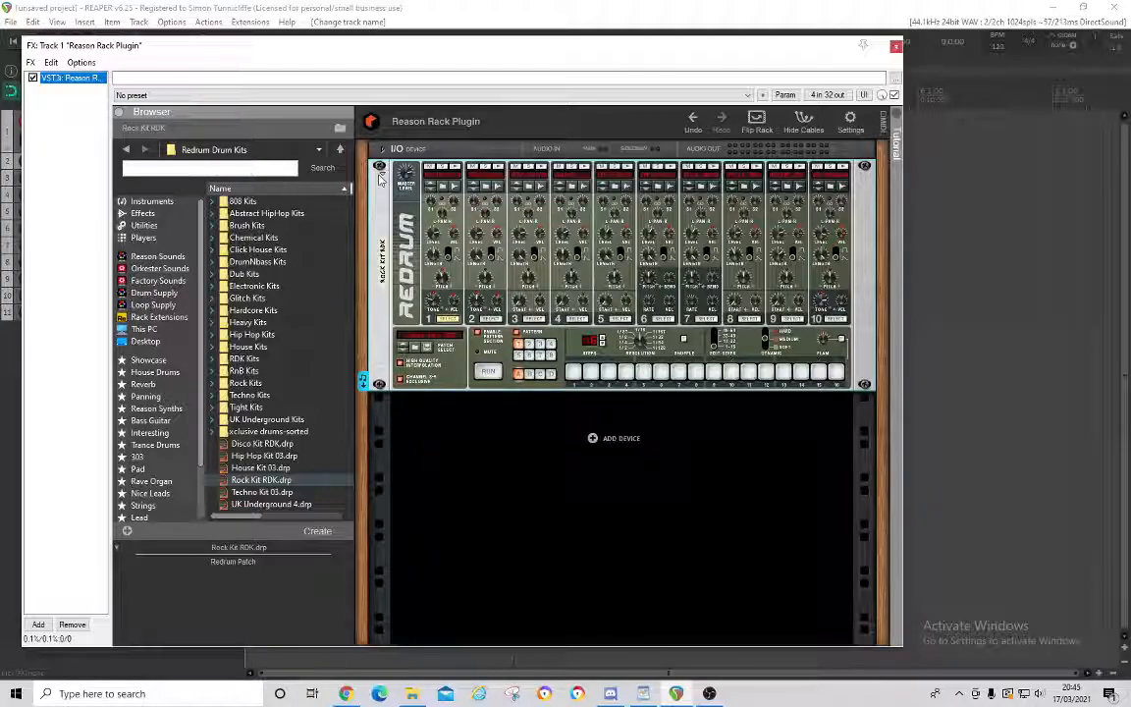
click(573, 444)
key(Tab)
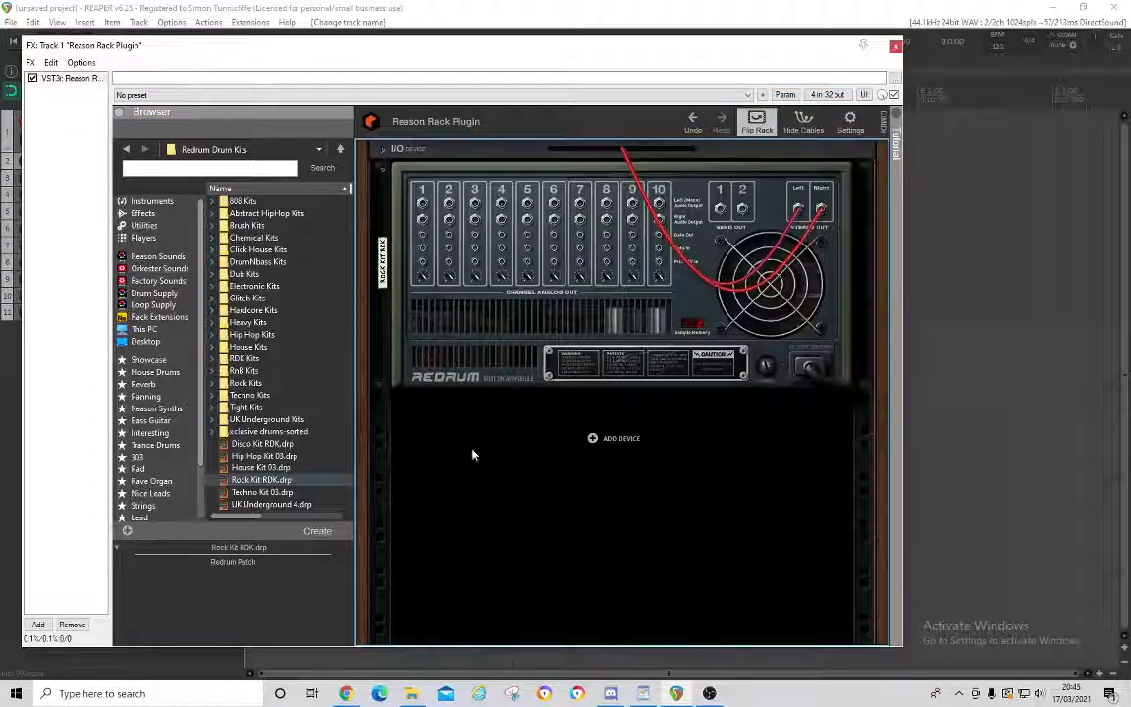
click(381, 166)
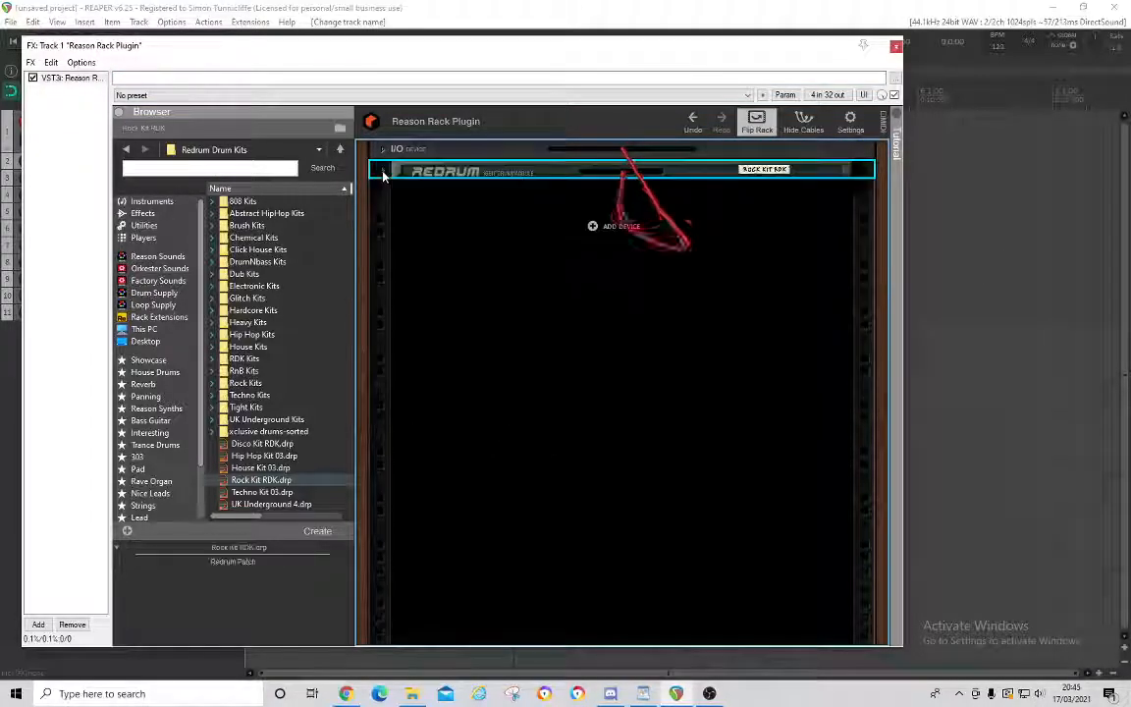
click(381, 167)
click(383, 149)
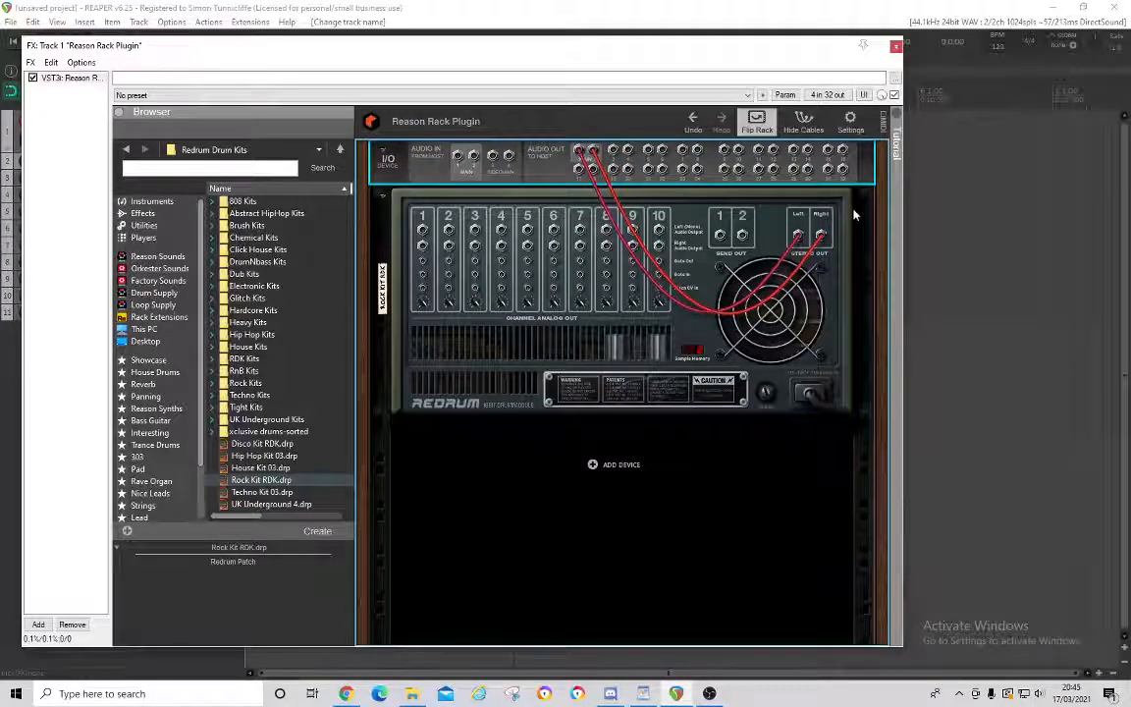
Disconnect Redrum's stereo output from the main outputs and cable channels 1 to 5 to host output pairs 1-2 through 9-10.
drag(593, 152, 559, 221)
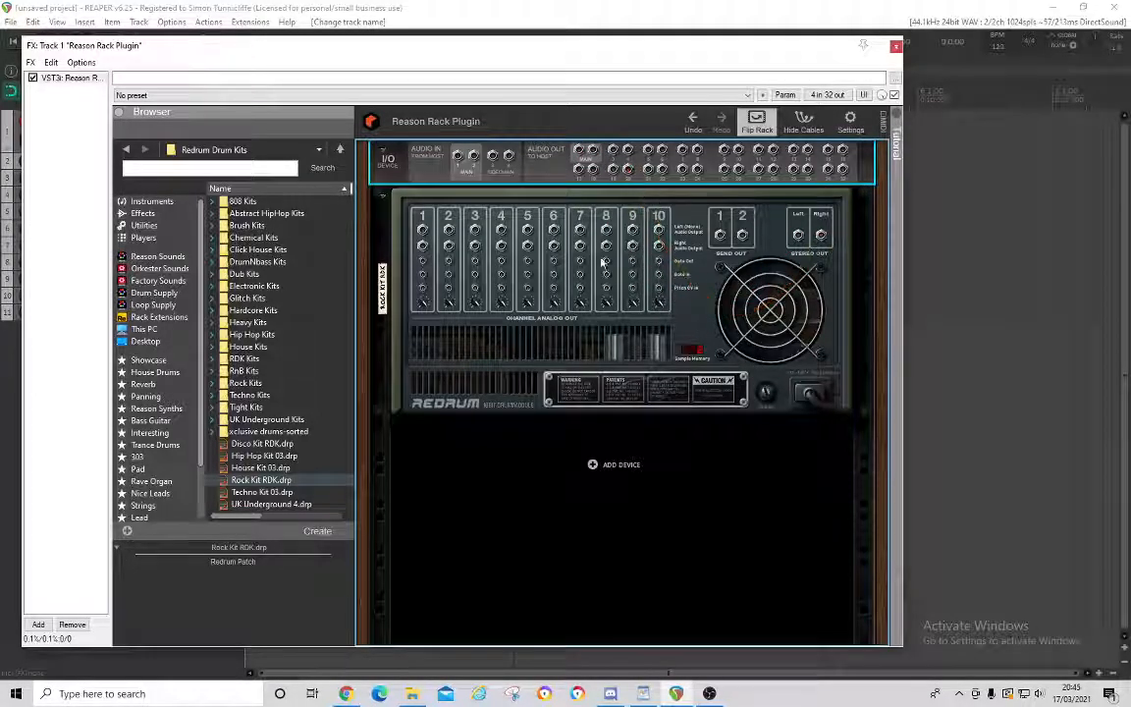
drag(422, 232, 581, 151)
drag(449, 232, 614, 150)
drag(500, 230, 601, 147)
drag(553, 230, 726, 150)
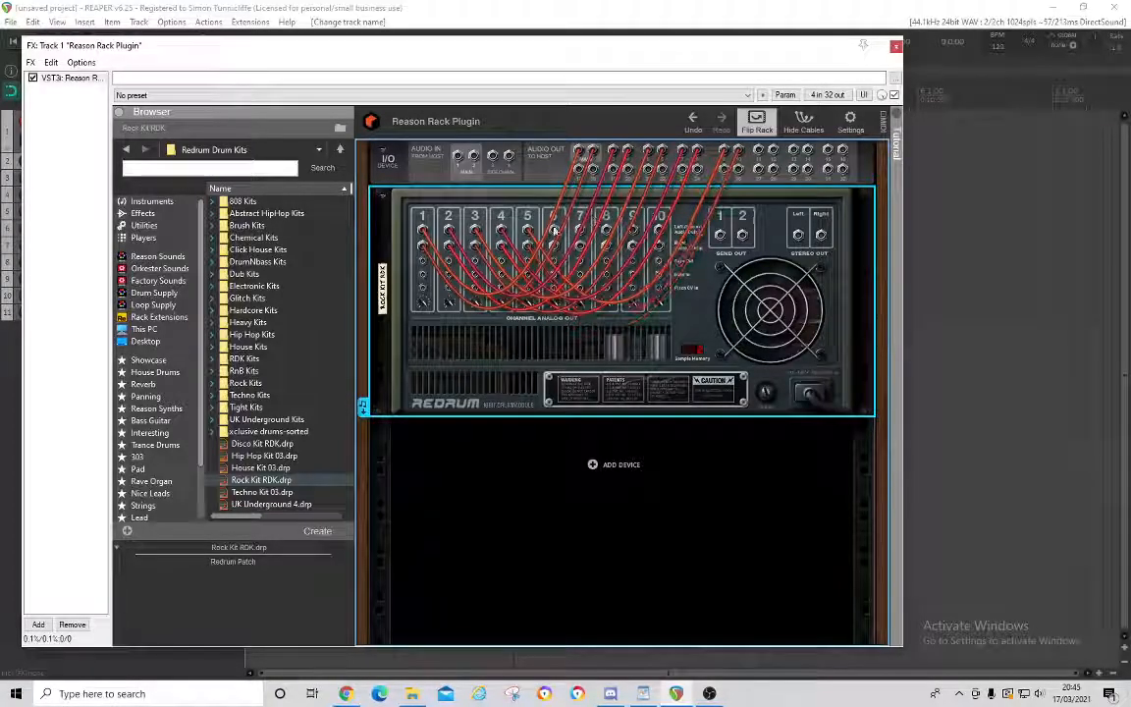
Cable Redrum channels 6 to 10 to host output pairs 11-12 through 19-20 on the I/O device.
drag(554, 231, 757, 153)
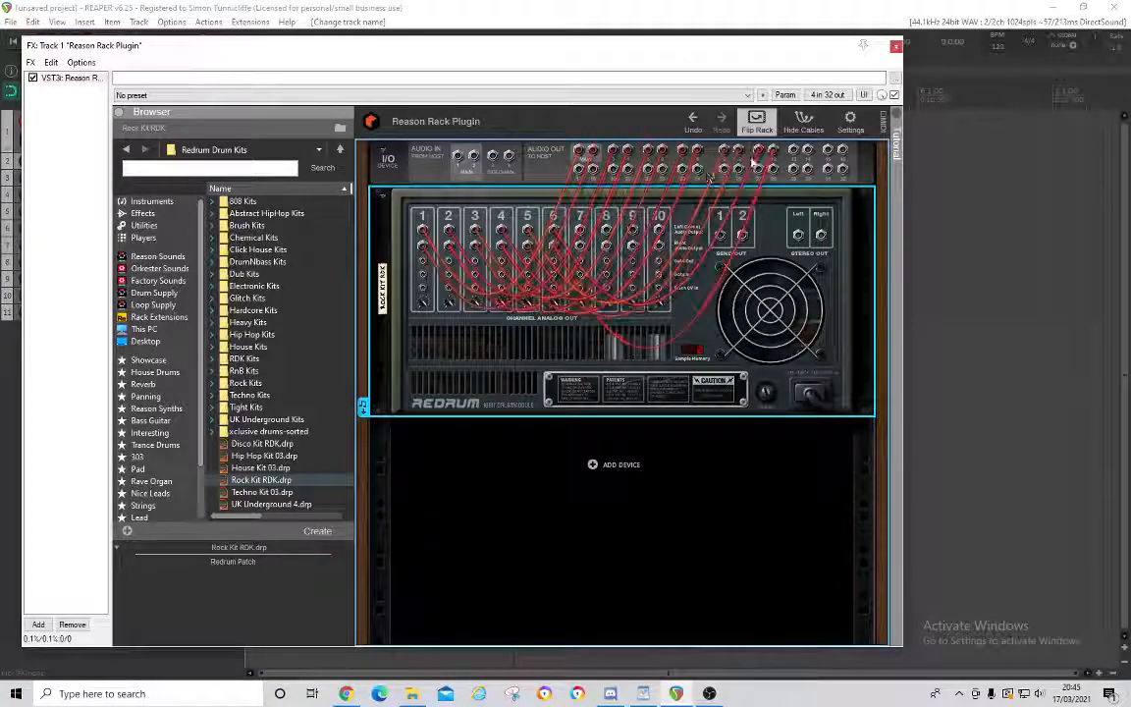
drag(579, 230, 793, 153)
drag(632, 228, 828, 159)
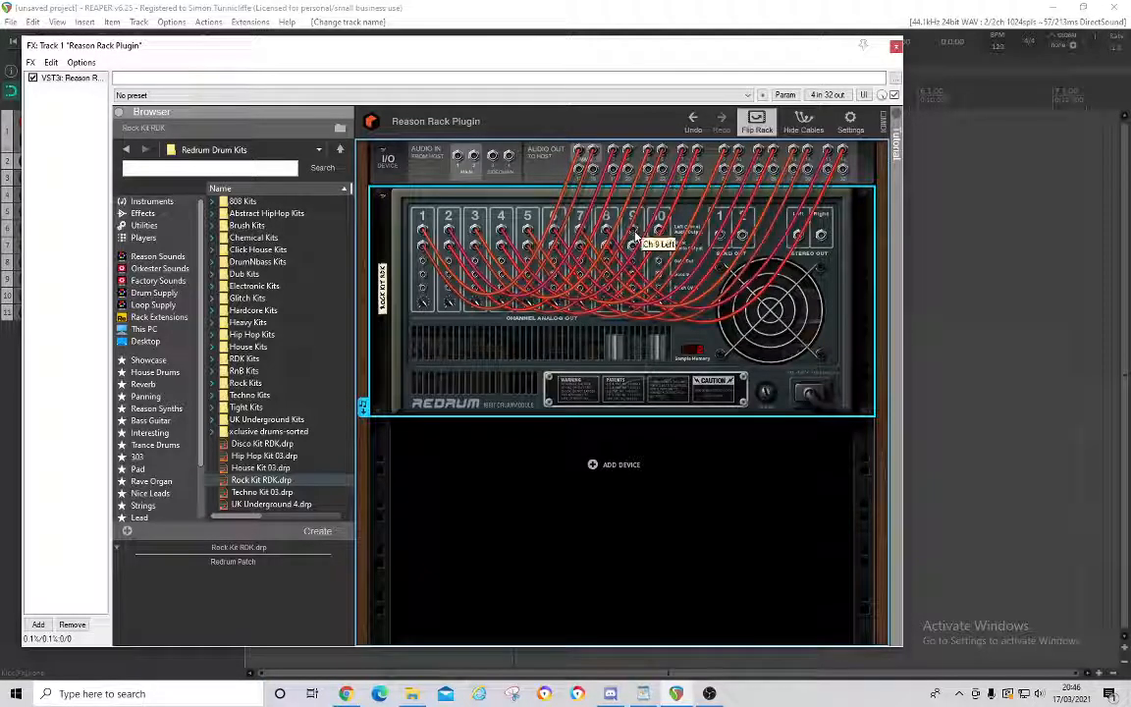
drag(635, 235, 582, 173)
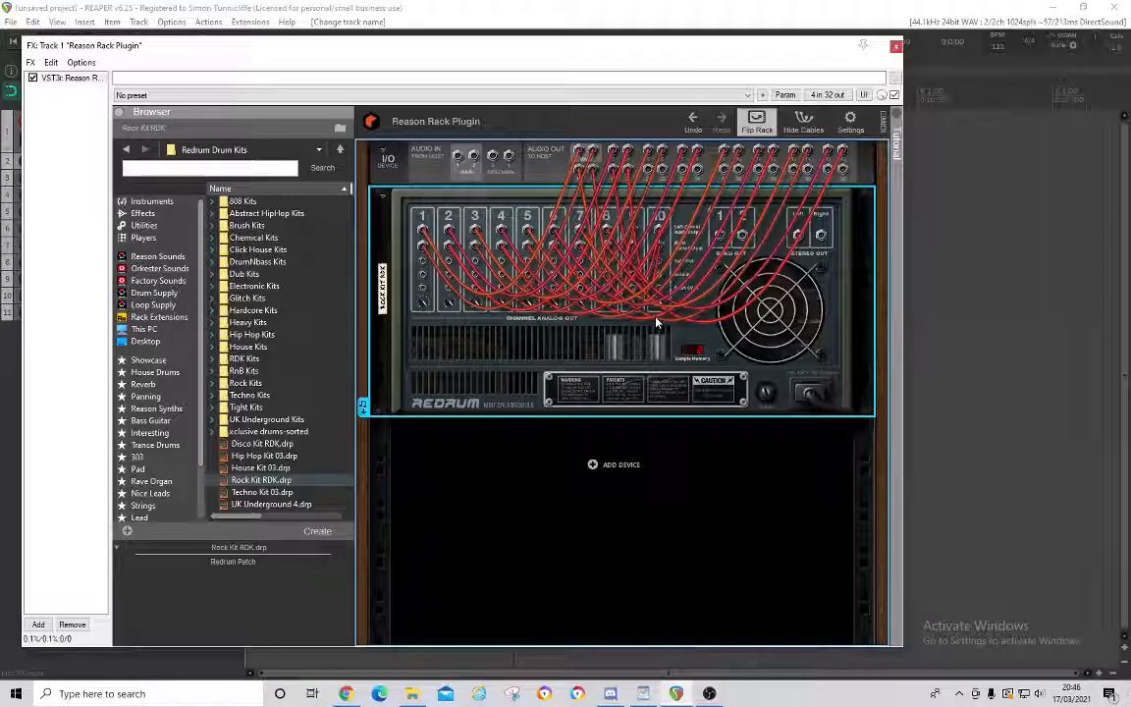
Flip the rack to its front and turn off To Main for I/O output pairs 3-4 through 15-16.
key(Tab)
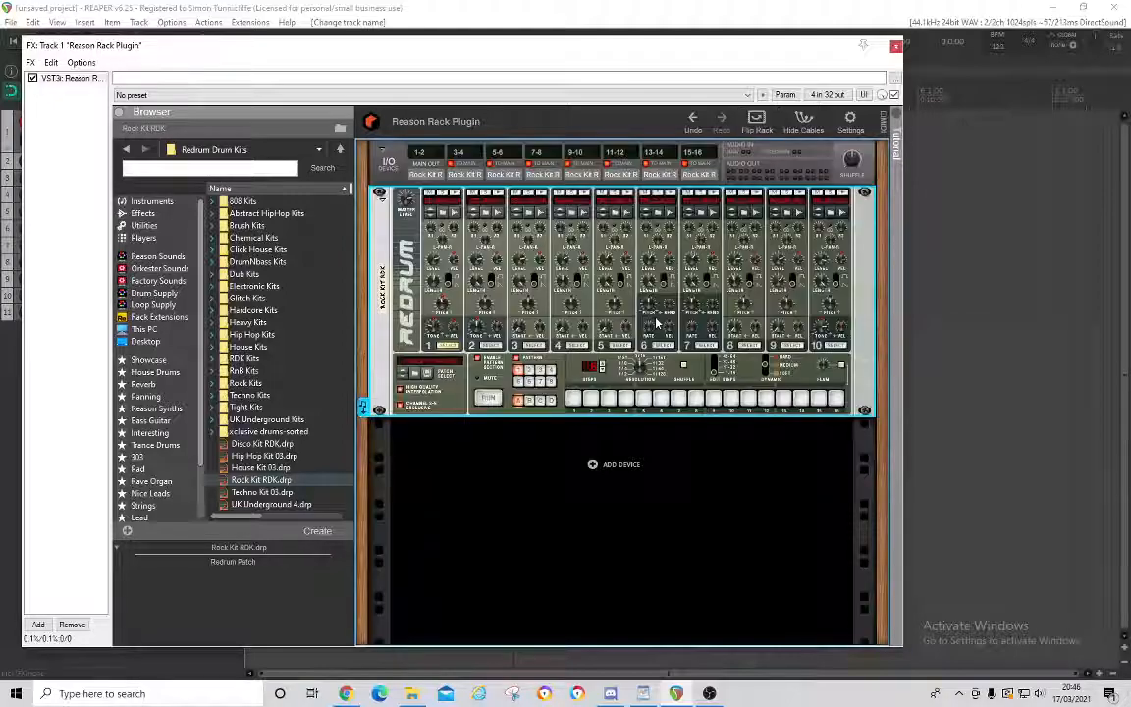
click(457, 169)
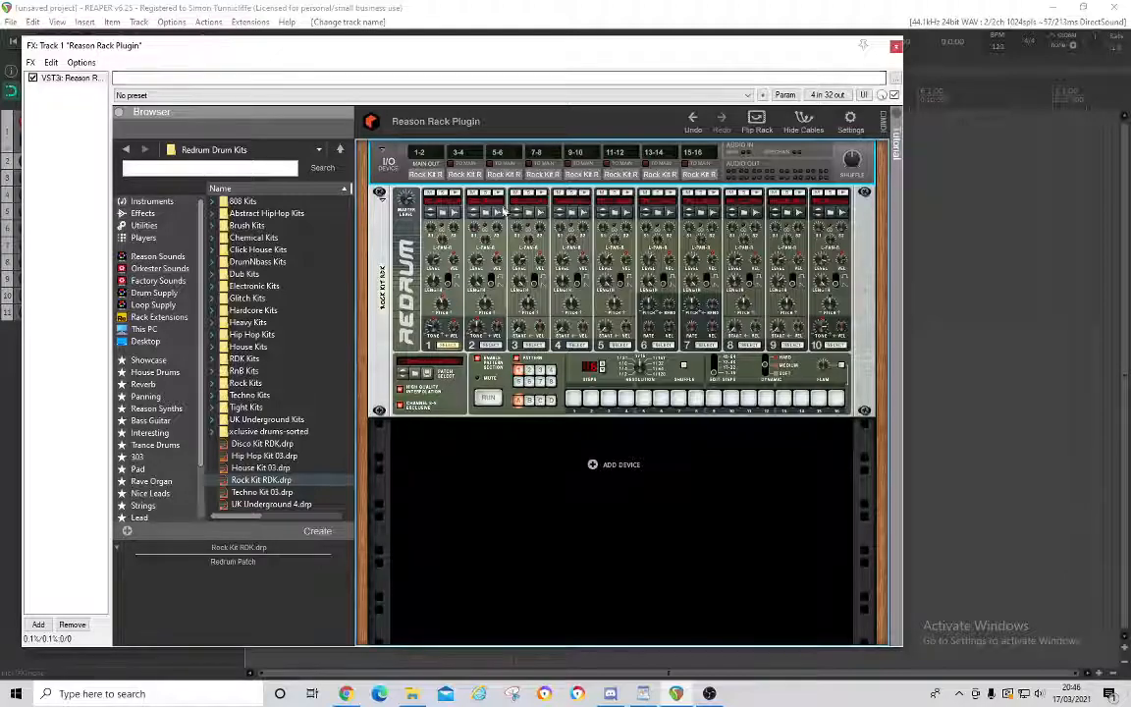
Trigger Redrum's drums one after another up to drum 8 to check their sounds and outputs.
click(416, 184)
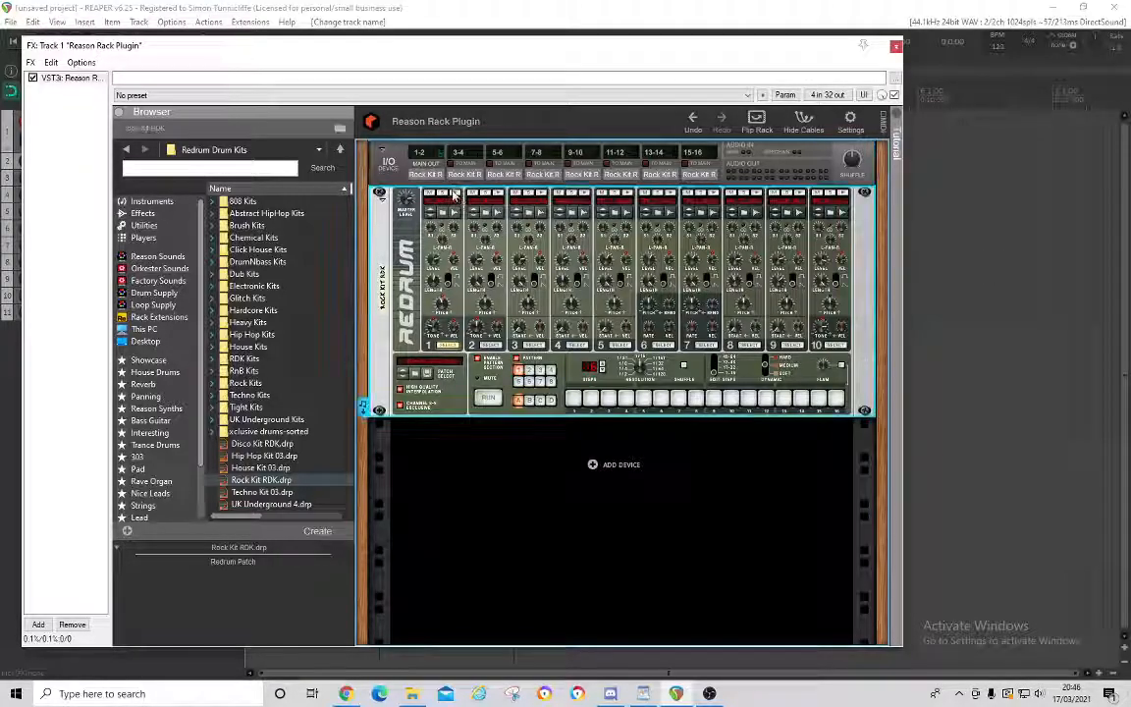
click(487, 193)
click(498, 194)
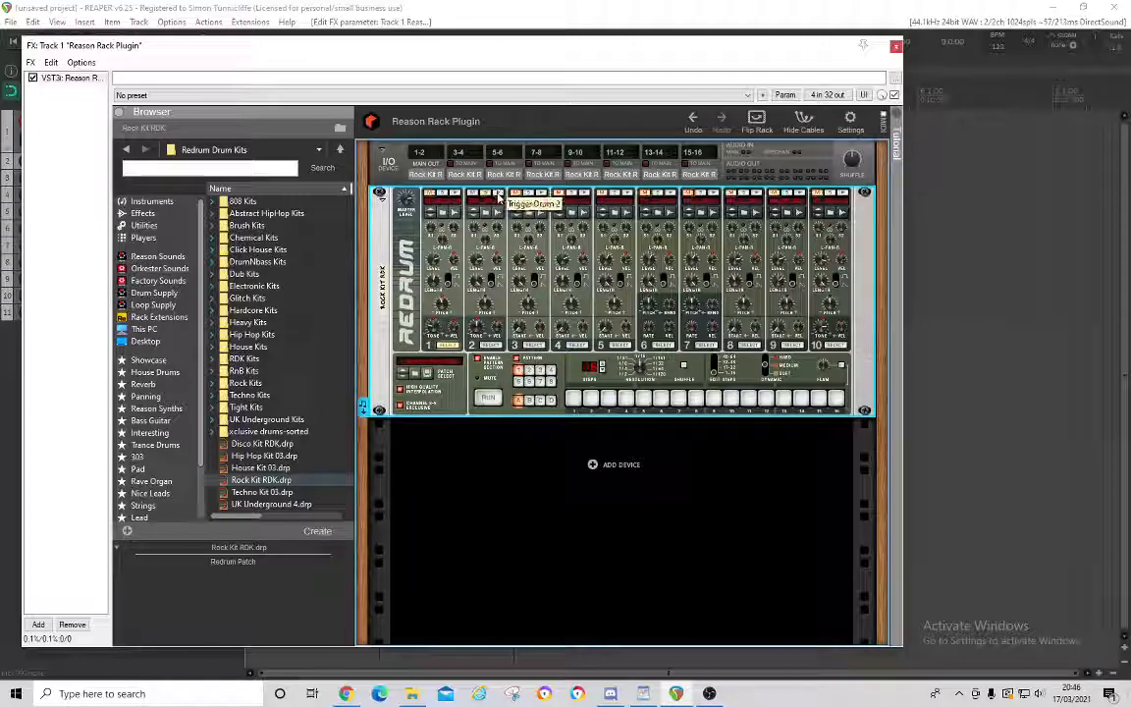
click(542, 193)
click(584, 194)
click(627, 194)
click(671, 193)
click(714, 193)
click(756, 194)
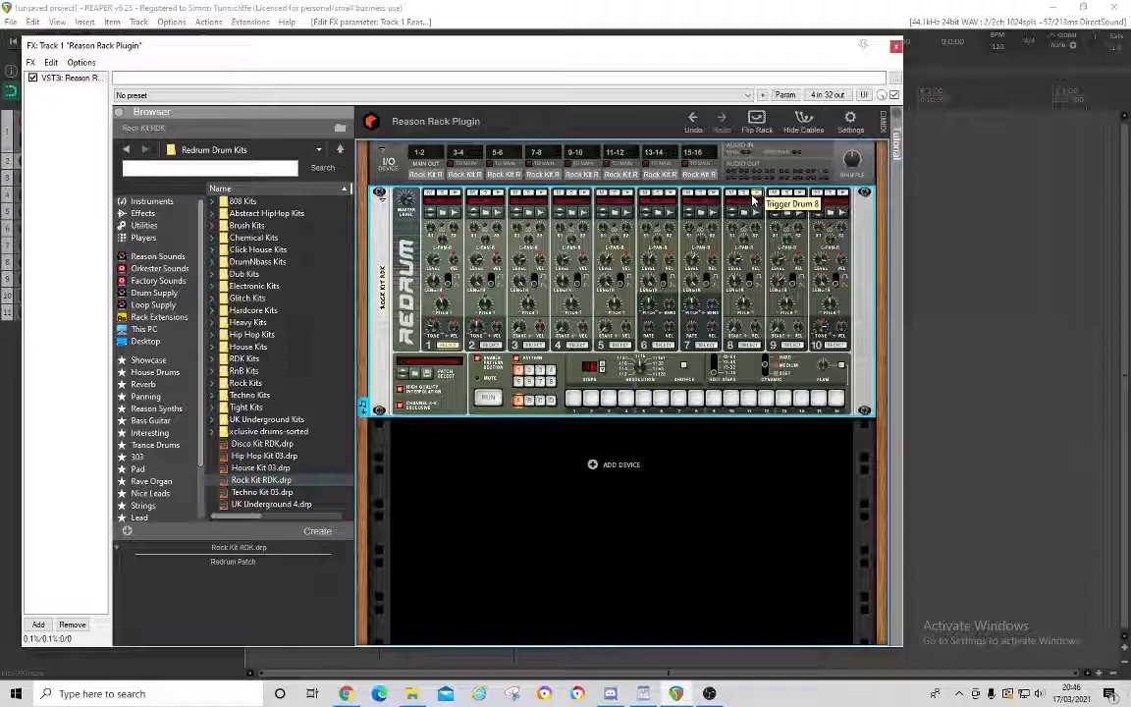
Reopen the plugin window clear of the track list and trigger a Redrum sound to check the track meters.
click(895, 46)
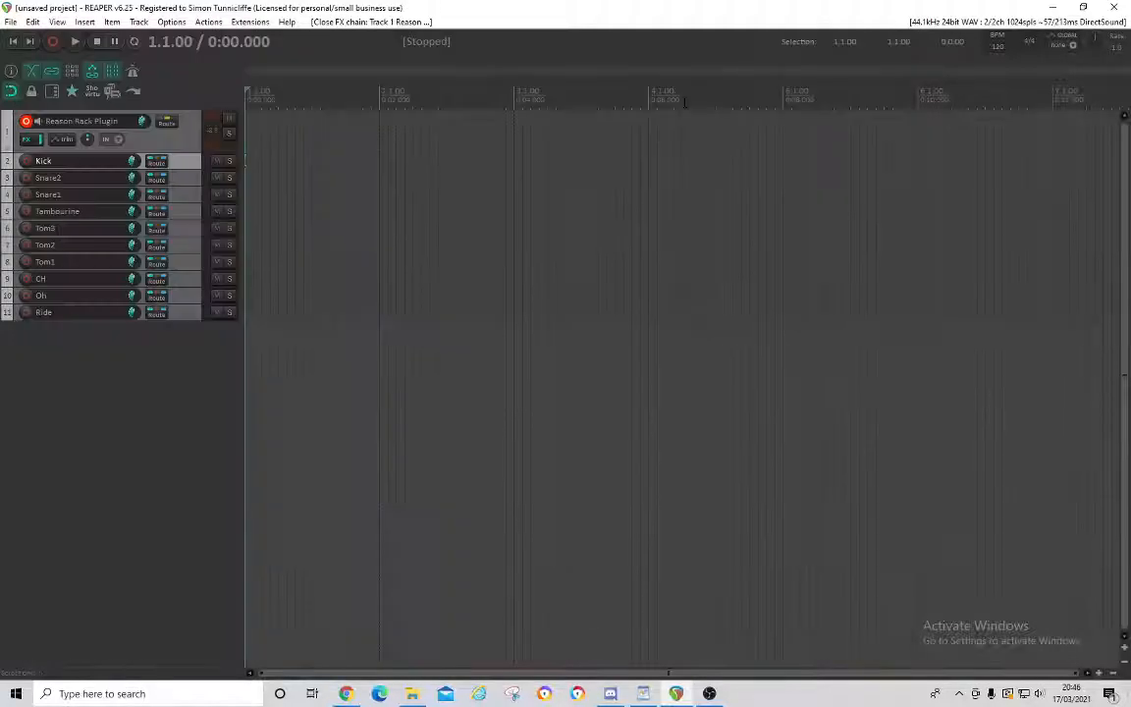
click(28, 140)
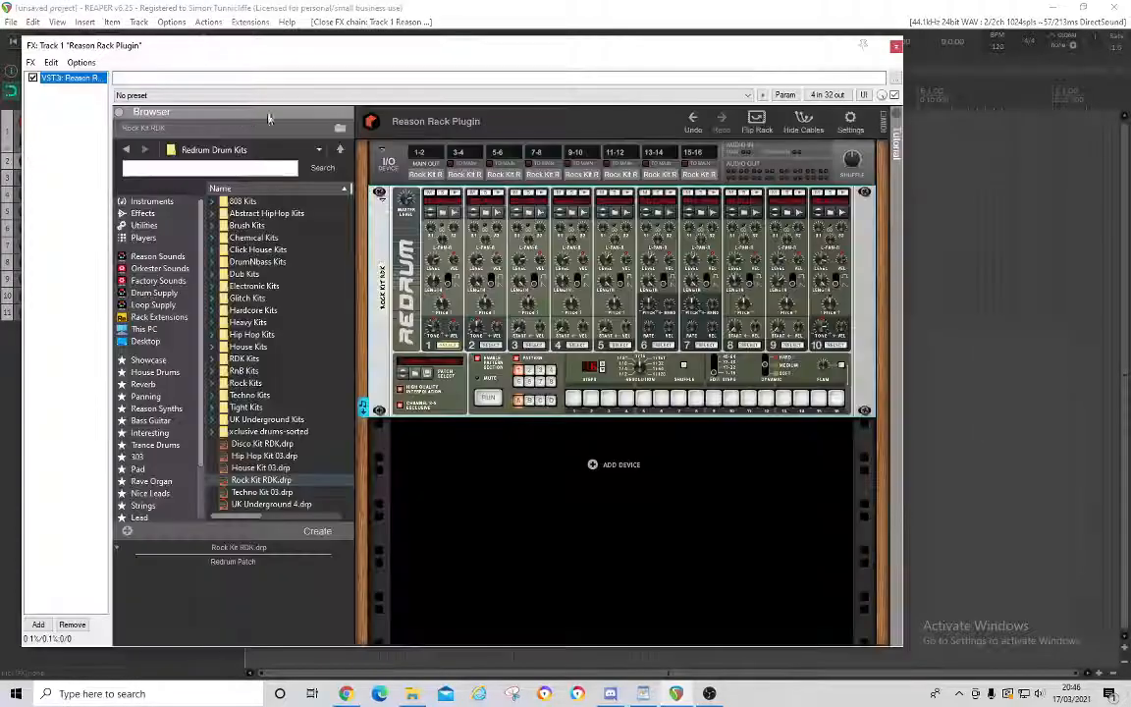
drag(393, 45, 765, 45)
click(834, 196)
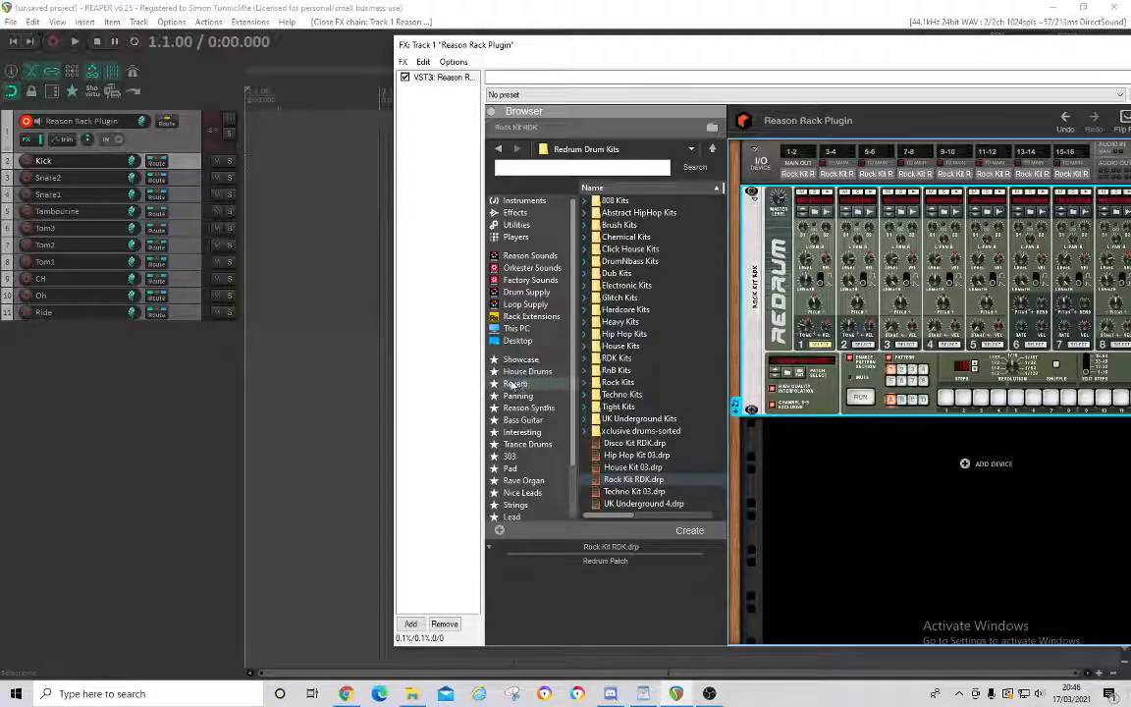
drag(946, 44, 620, 72)
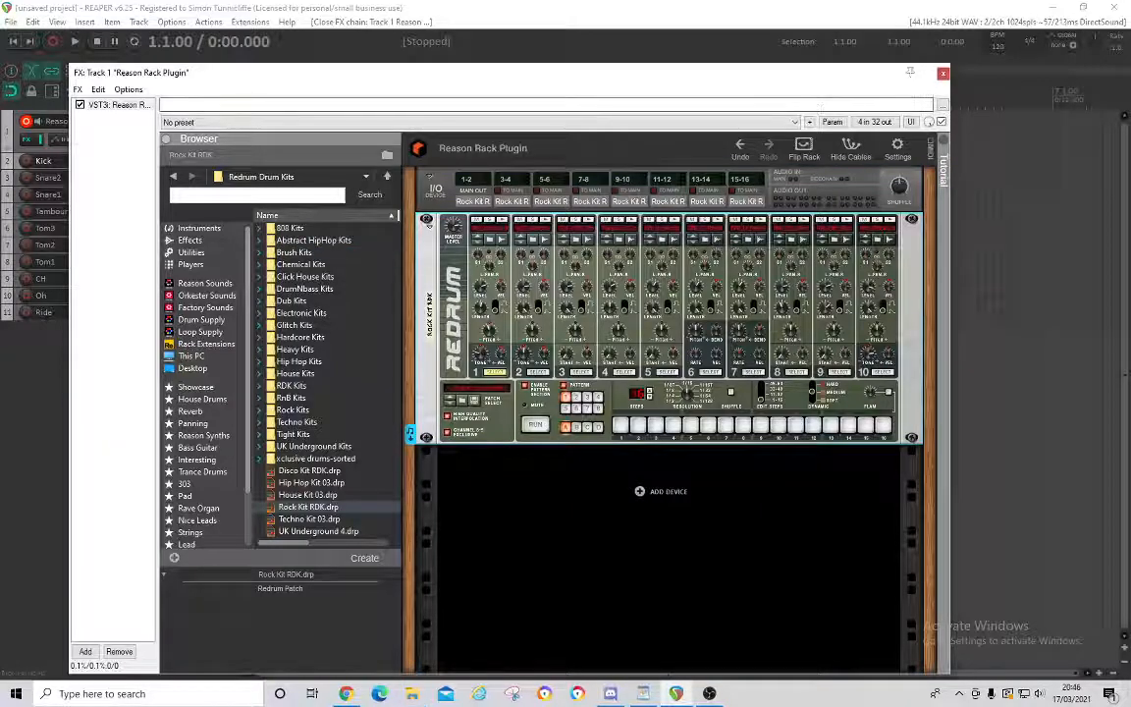
View the mixer with all drum channels, move the plugin window clear of the track list, and close the mixer.
click(58, 21)
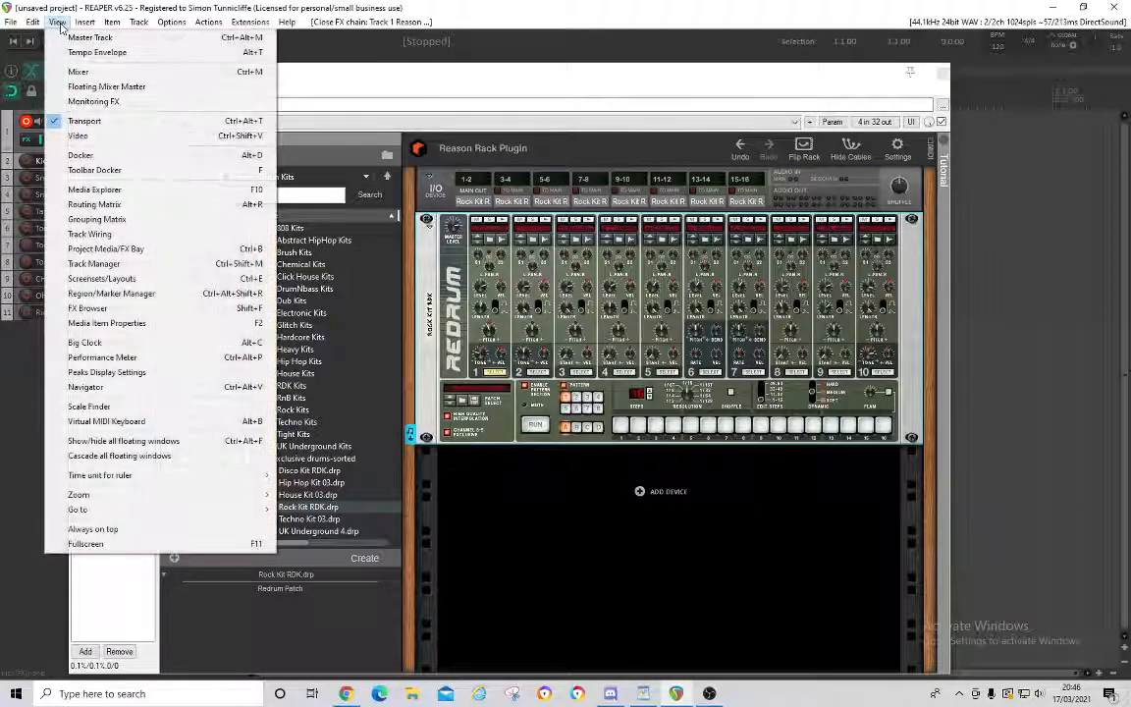
click(61, 71)
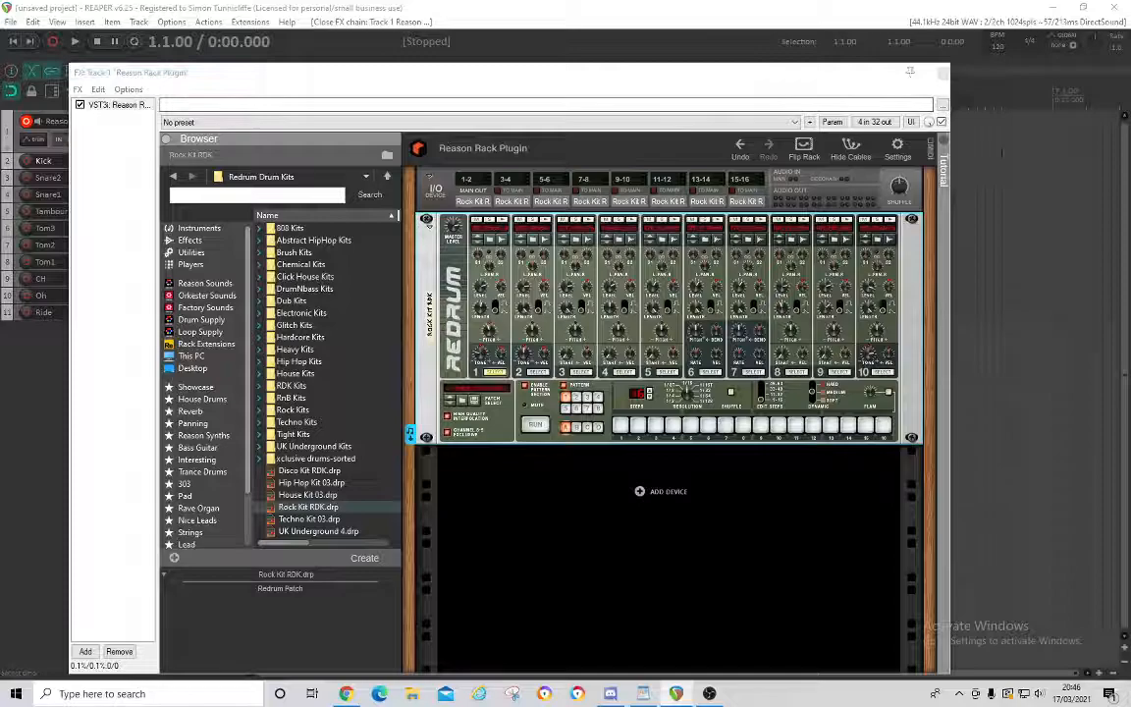
drag(769, 81, 773, 368)
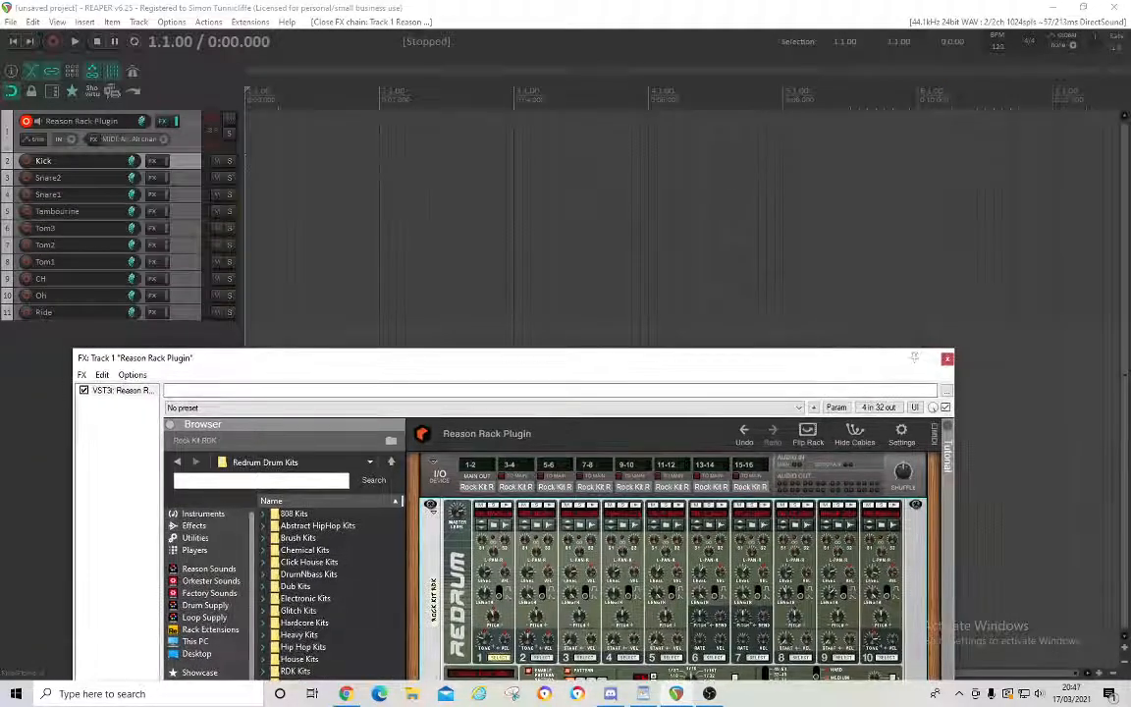
drag(1127, 27, 933, 4)
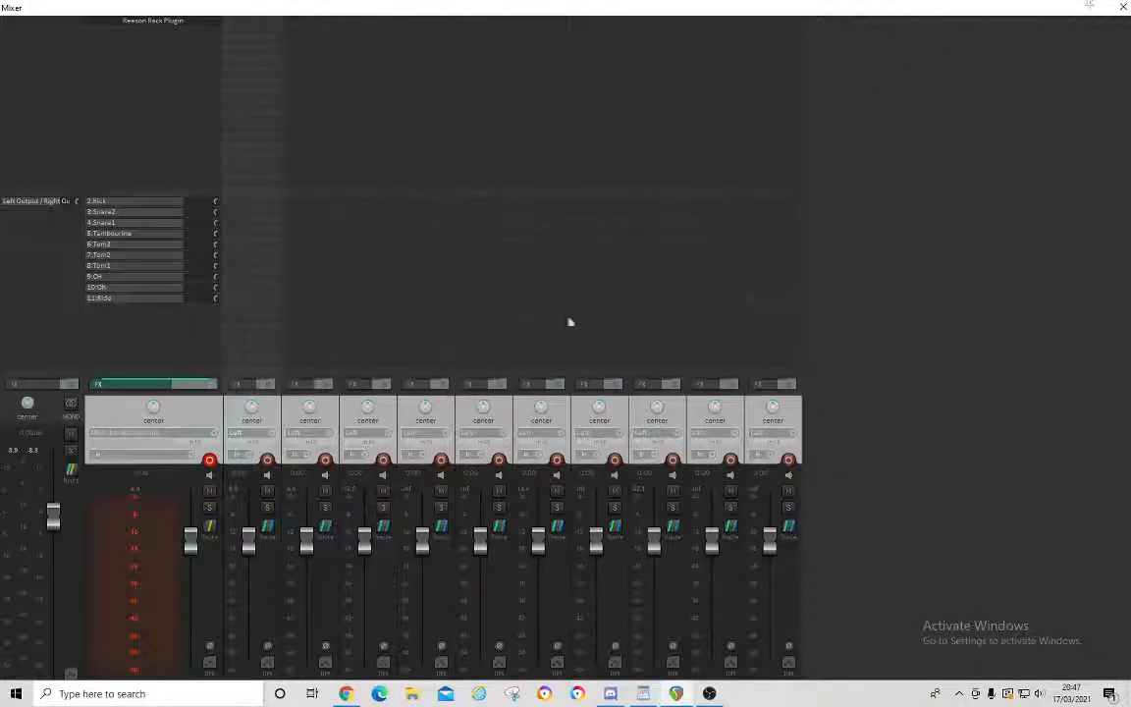
click(1091, 9)
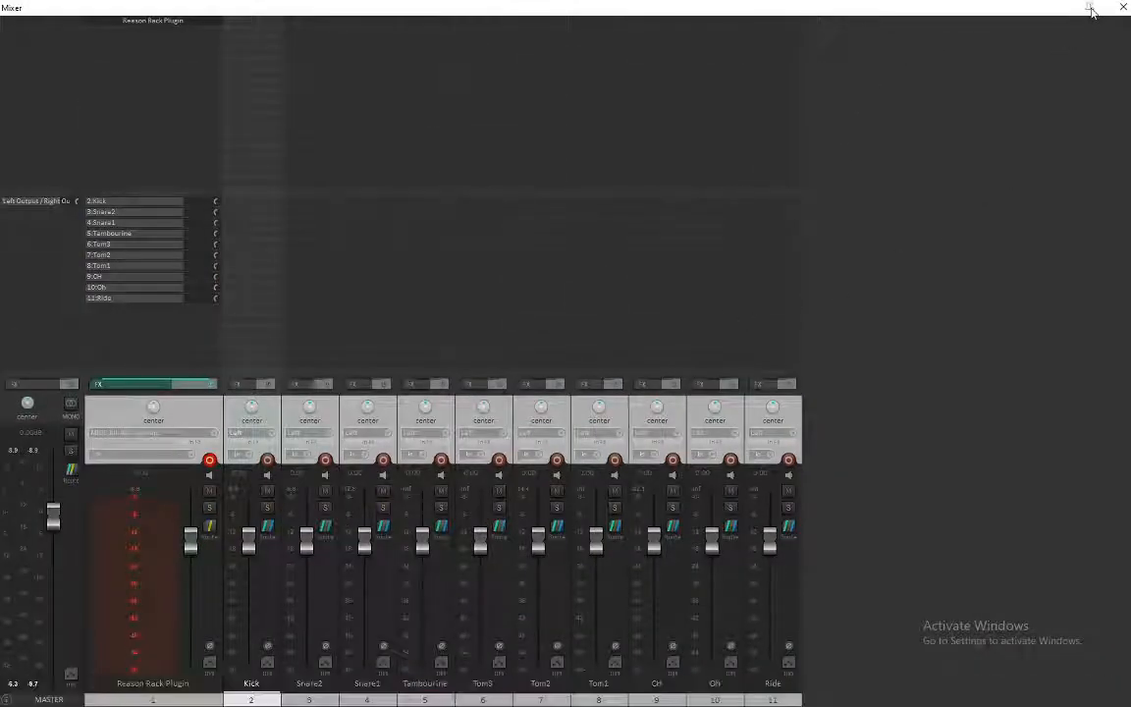
click(1123, 8)
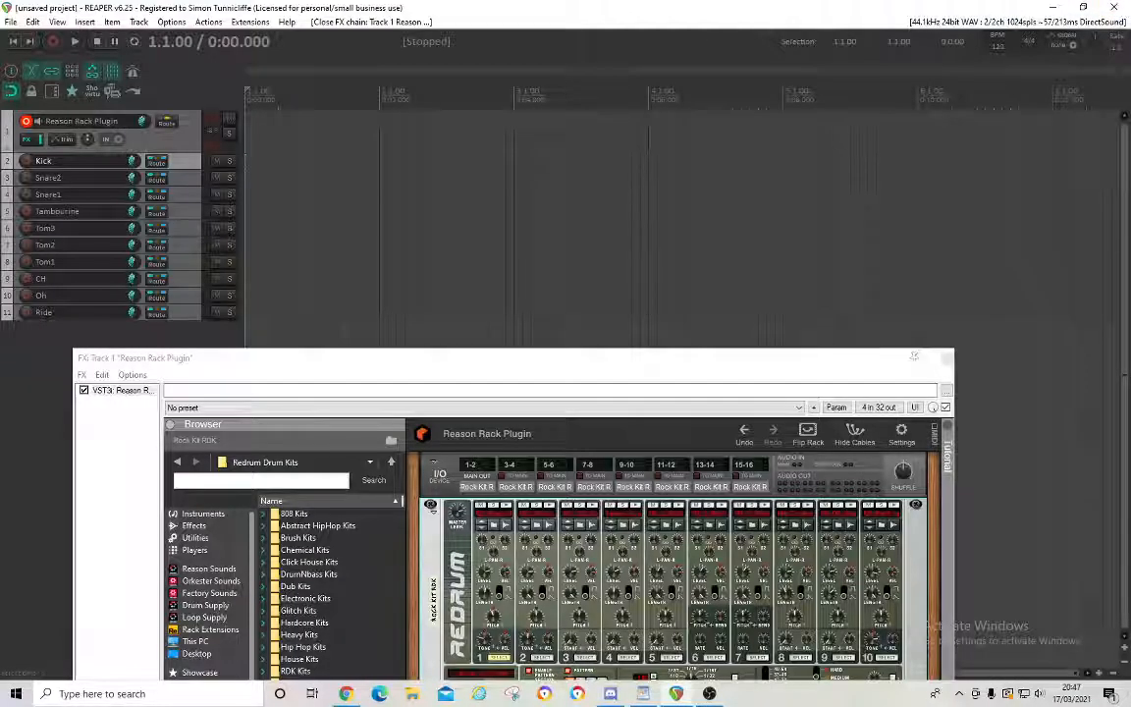
Reopen the mixer beside the plugin window, trigger Redrum's first drum to check its channel level, and close the mixer.
click(57, 22)
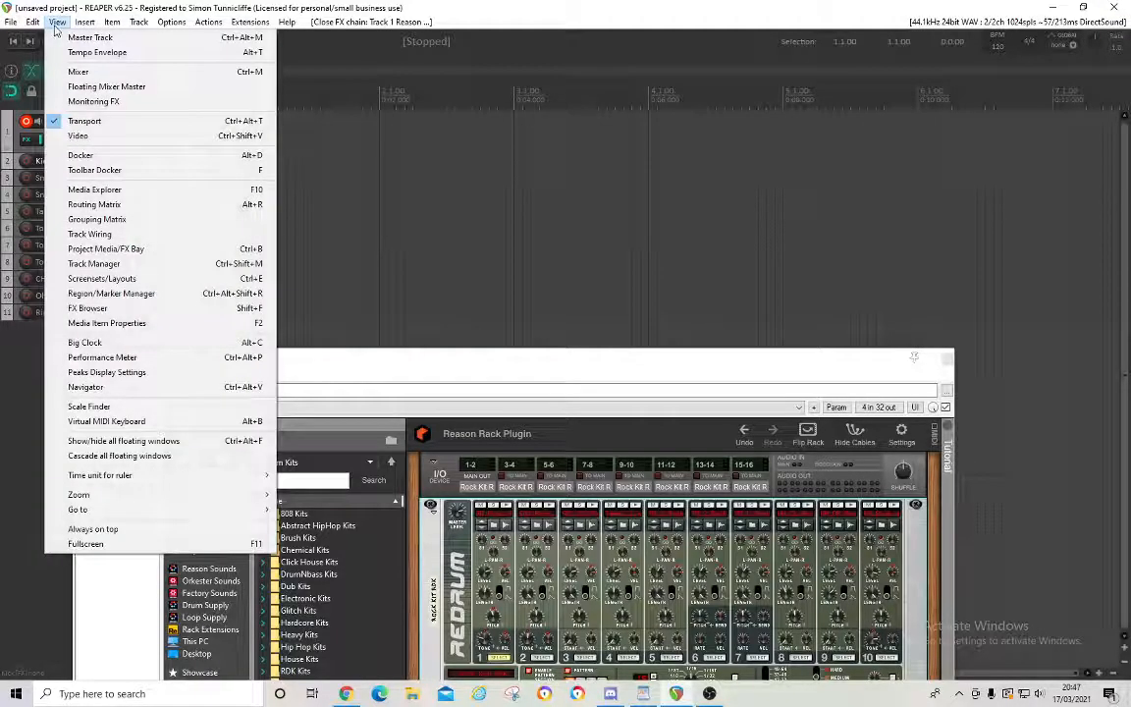
click(80, 73)
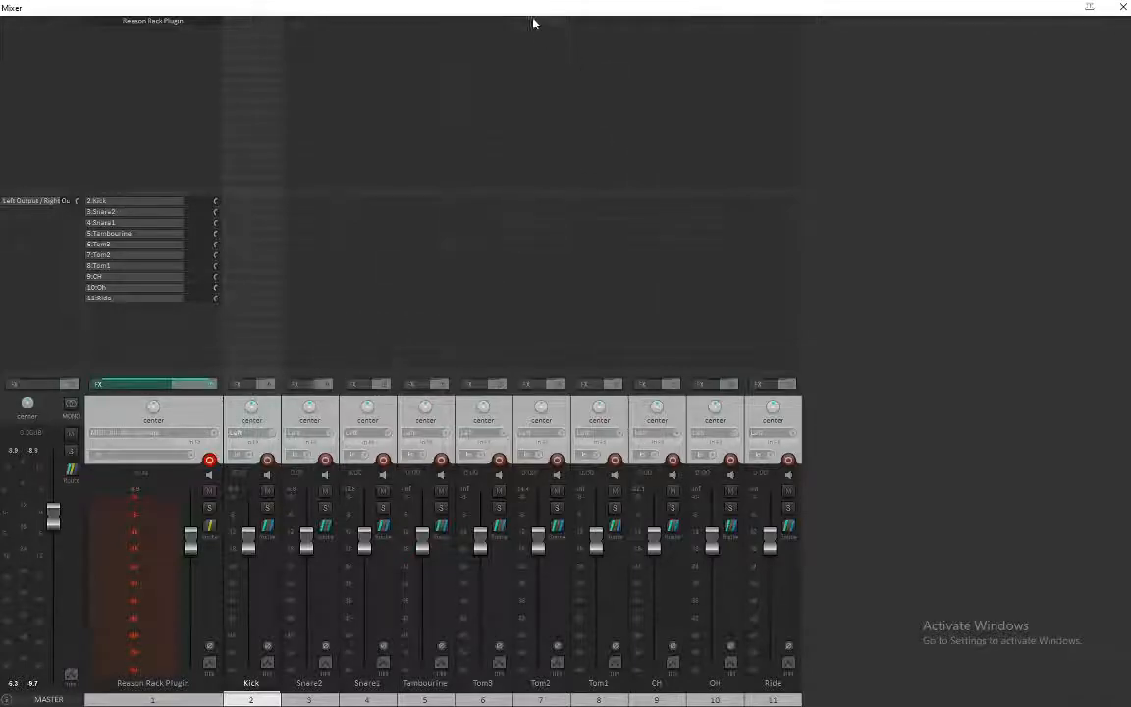
drag(533, 10, 803, 24)
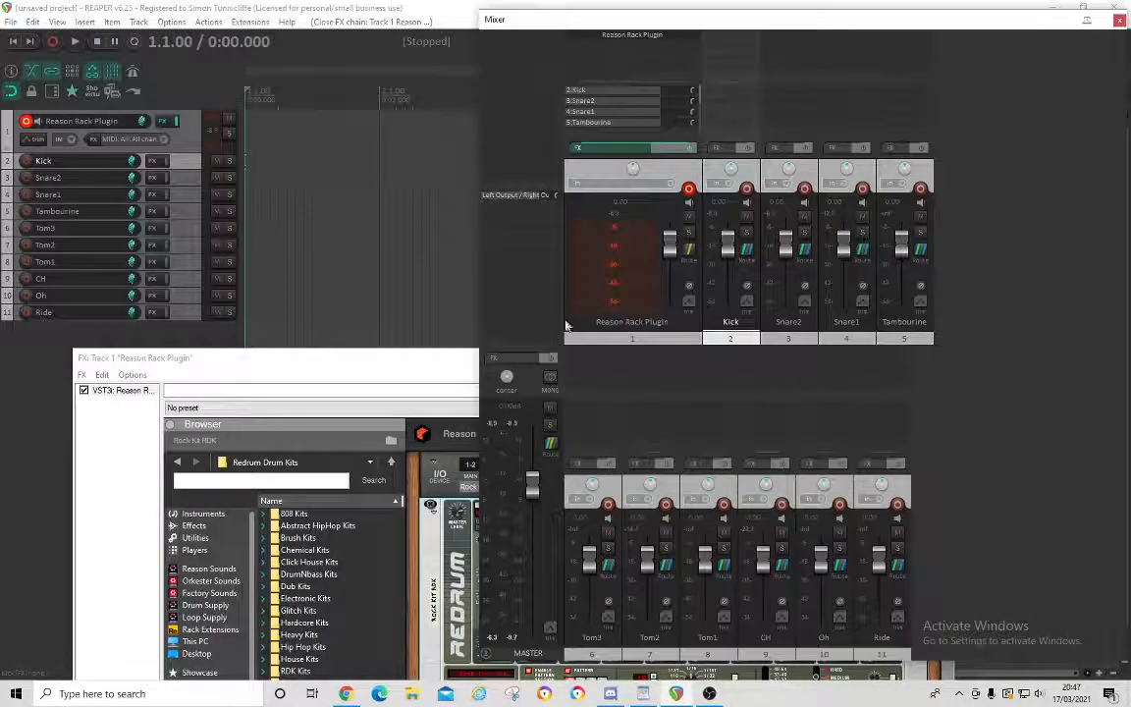
drag(682, 19, 783, 22)
click(510, 477)
click(508, 508)
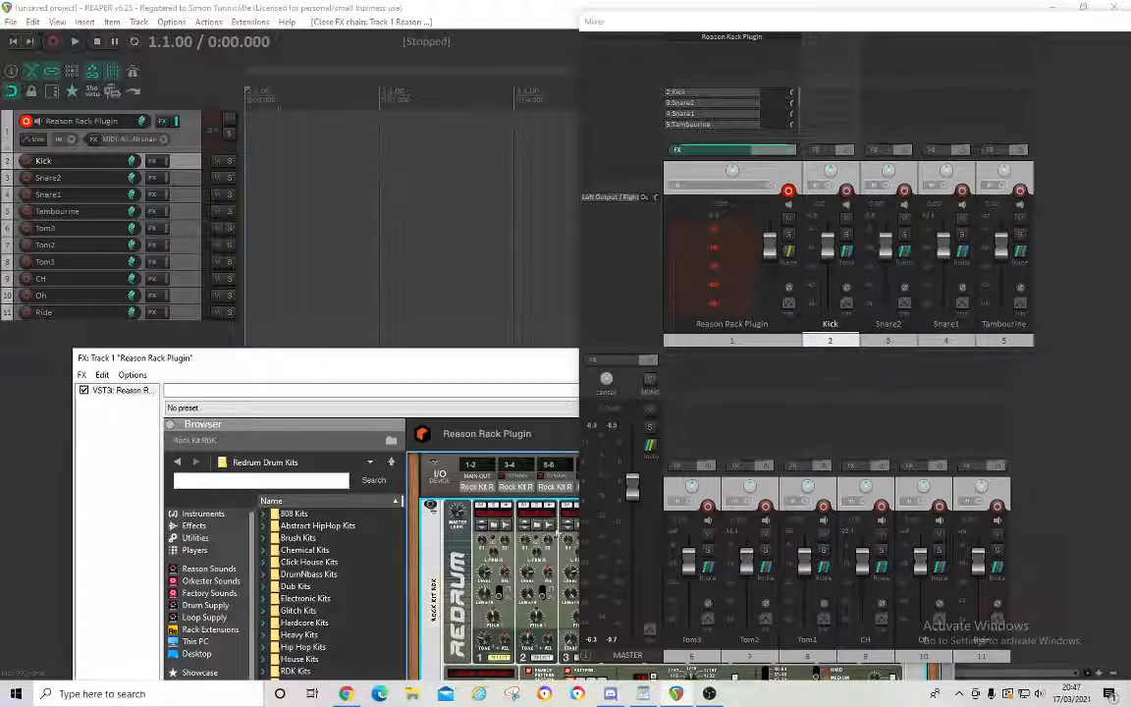
click(510, 519)
drag(1006, 21, 873, 38)
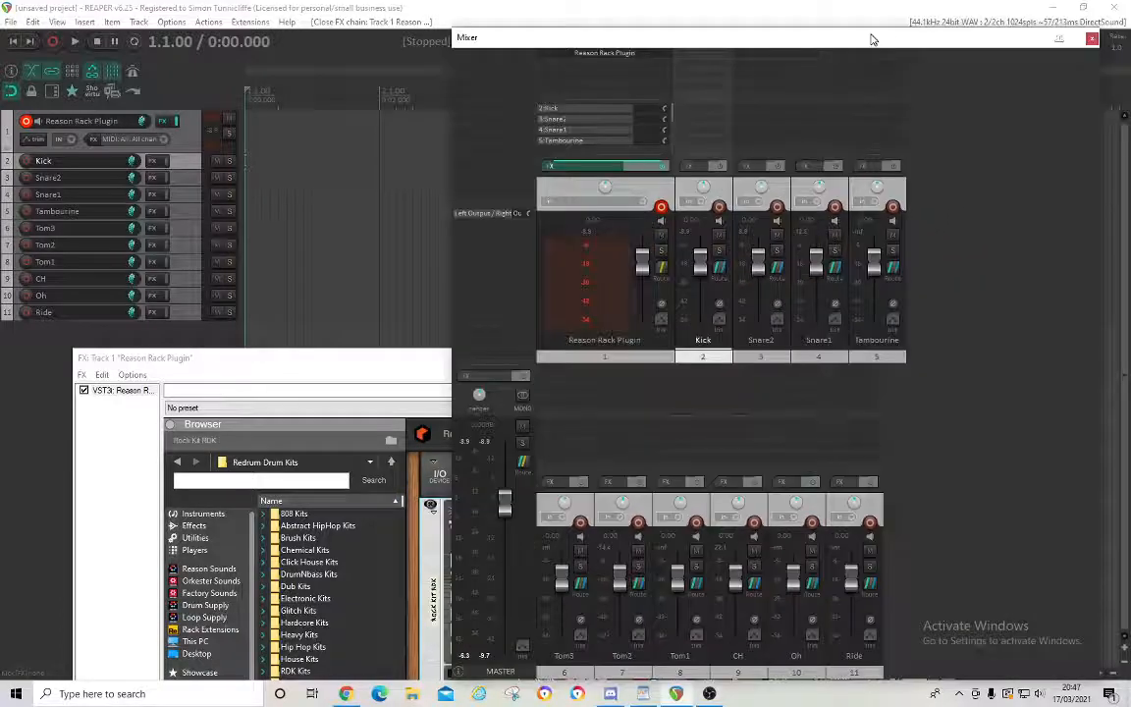
click(1091, 40)
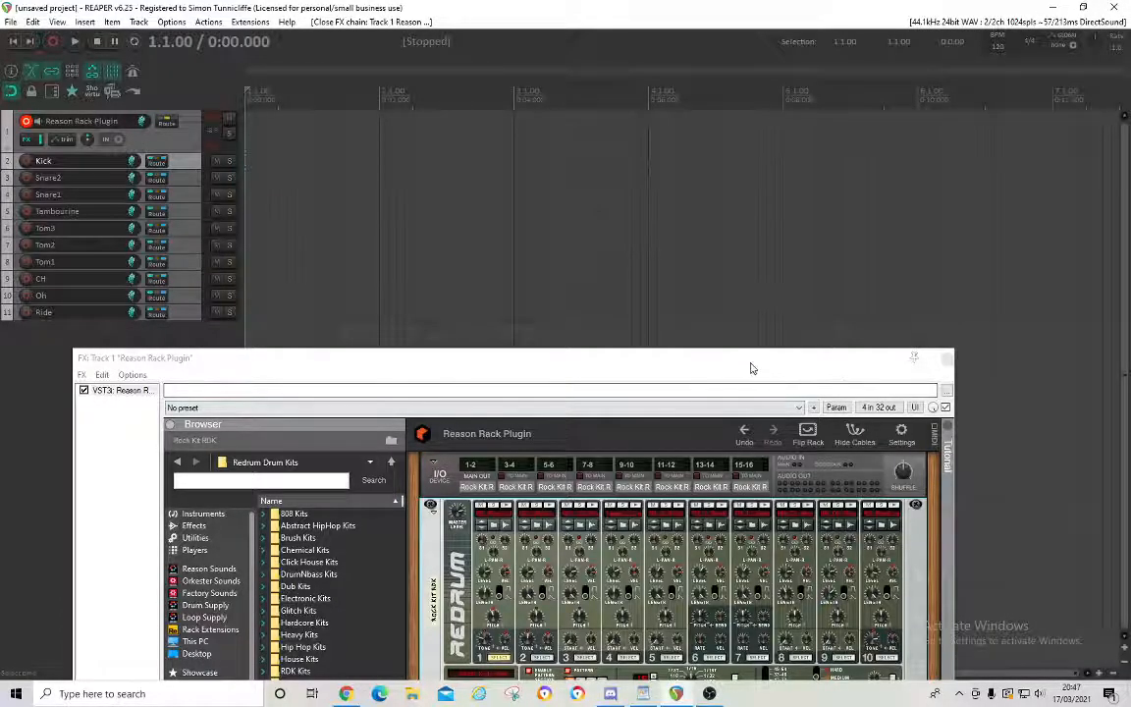
Program Redrum's drum 1 on steps 1, 5, 9 and 13 and play the pattern briefly.
drag(748, 368, 757, 240)
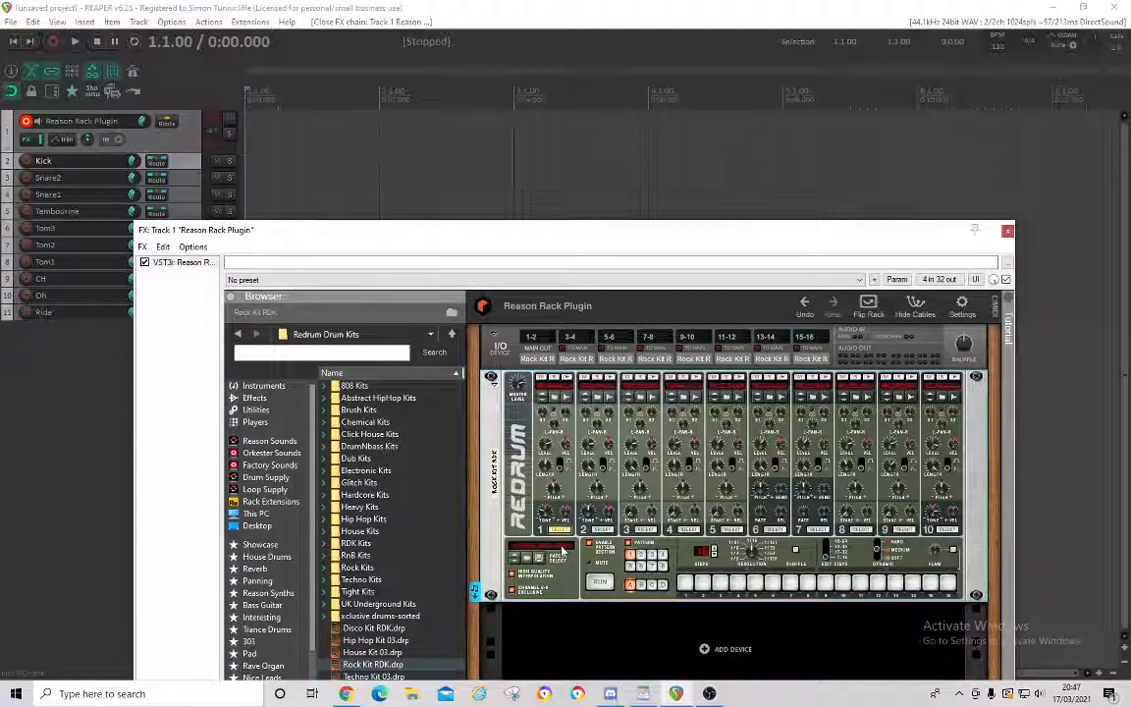
click(686, 583)
click(825, 583)
click(895, 583)
click(603, 583)
click(603, 583)
Export Redrum's pattern as a MIDI item onto the Reason Rack Plugin track at 1.1.00.
drag(666, 238, 777, 201)
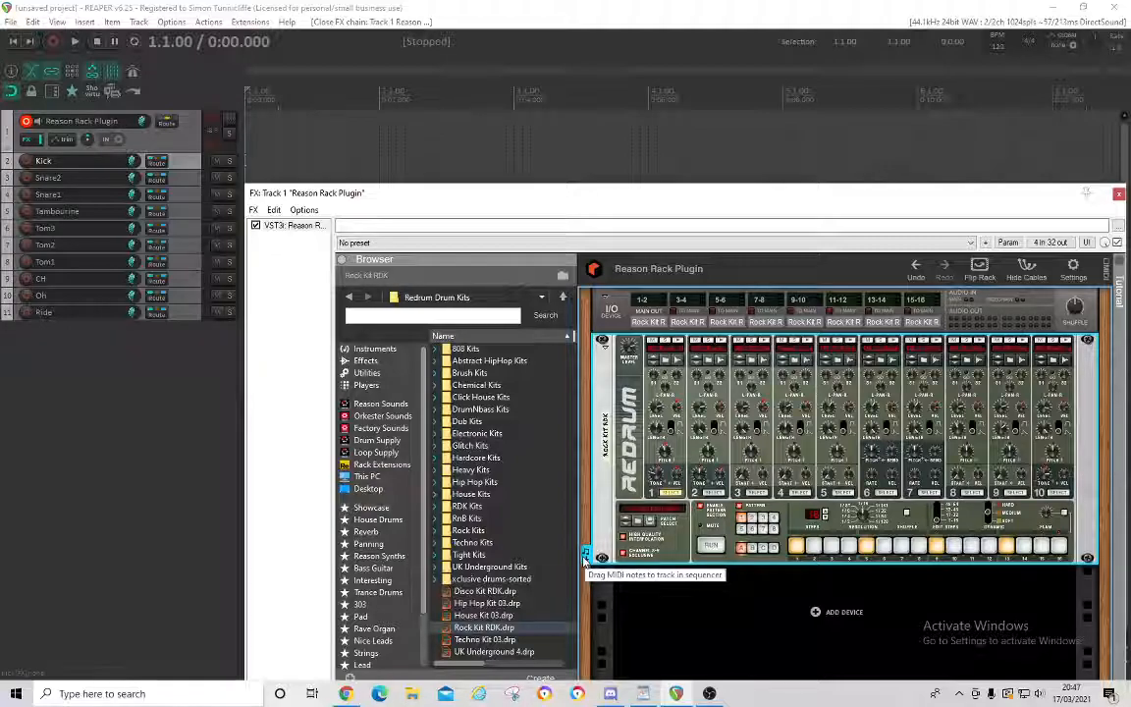
drag(585, 555, 248, 138)
click(214, 108)
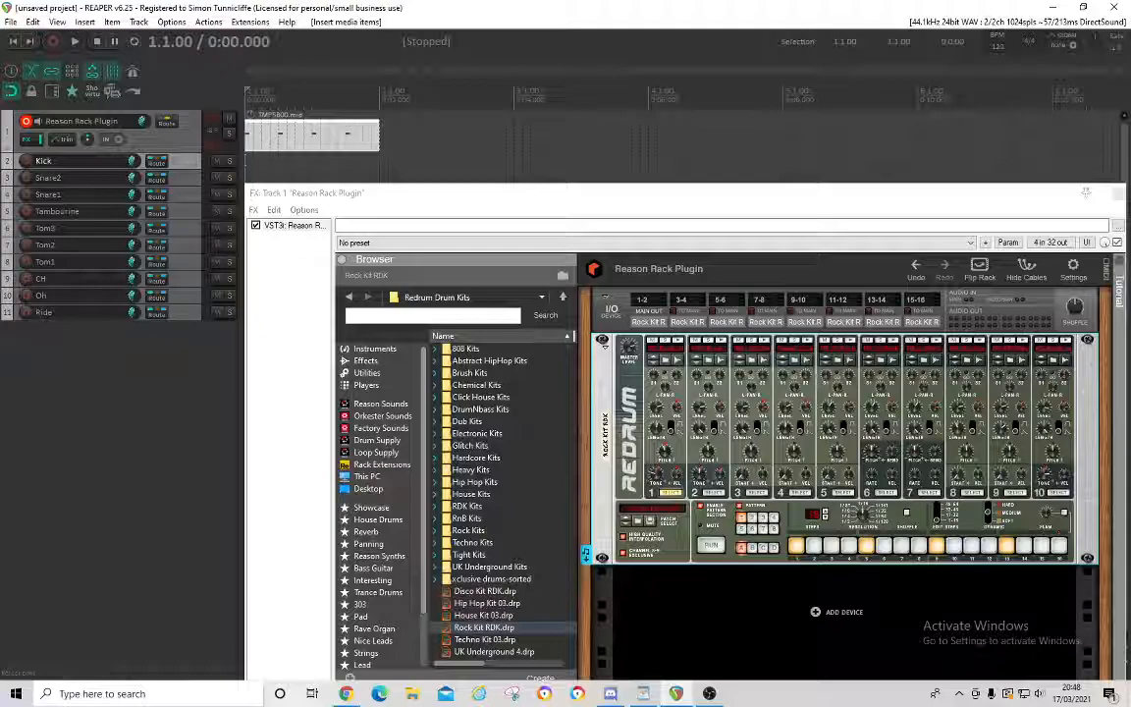
Extend the MIDI item on the Reason Rack Plugin track so the pattern loops up to 6.1.00.
click(376, 138)
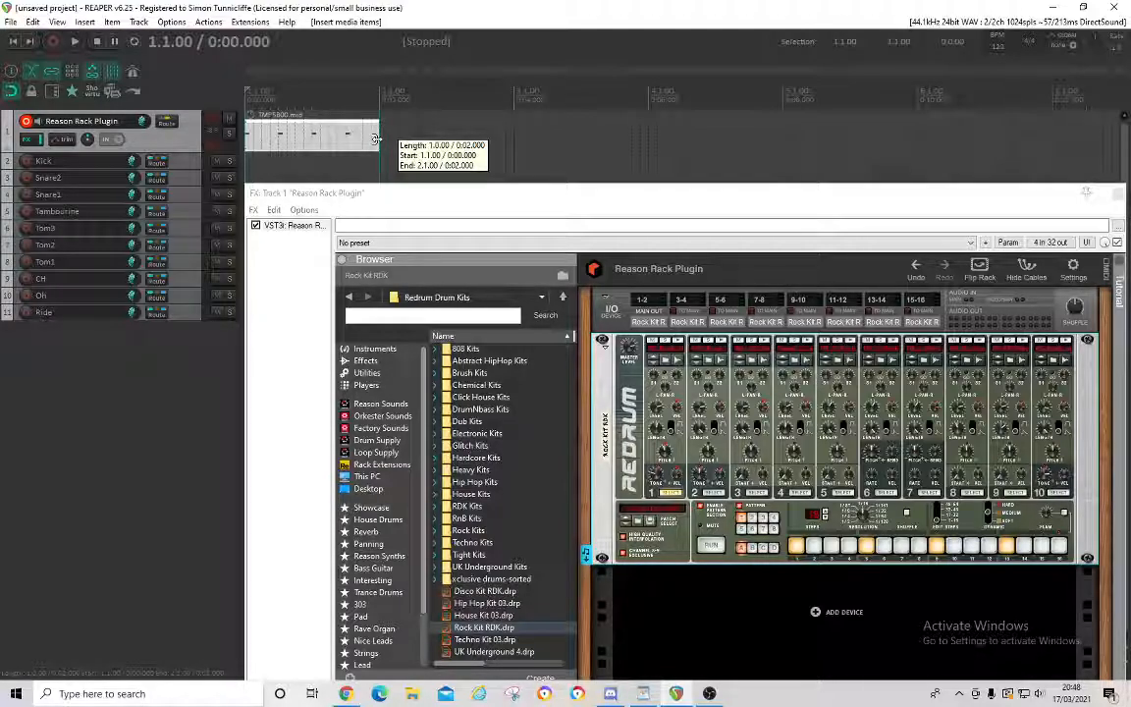
drag(376, 139, 864, 132)
drag(942, 130, 917, 131)
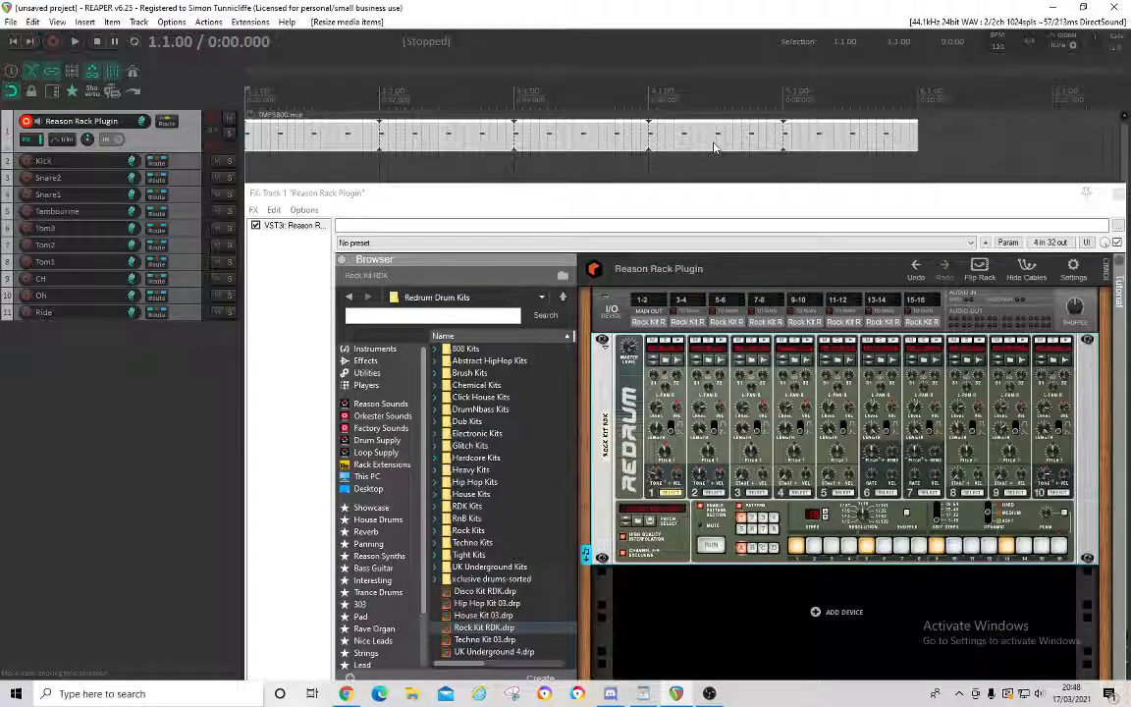
Delete the third beat's C2 note in the looping MIDI item, close the MIDI editor and undo the deletion.
double_click(287, 138)
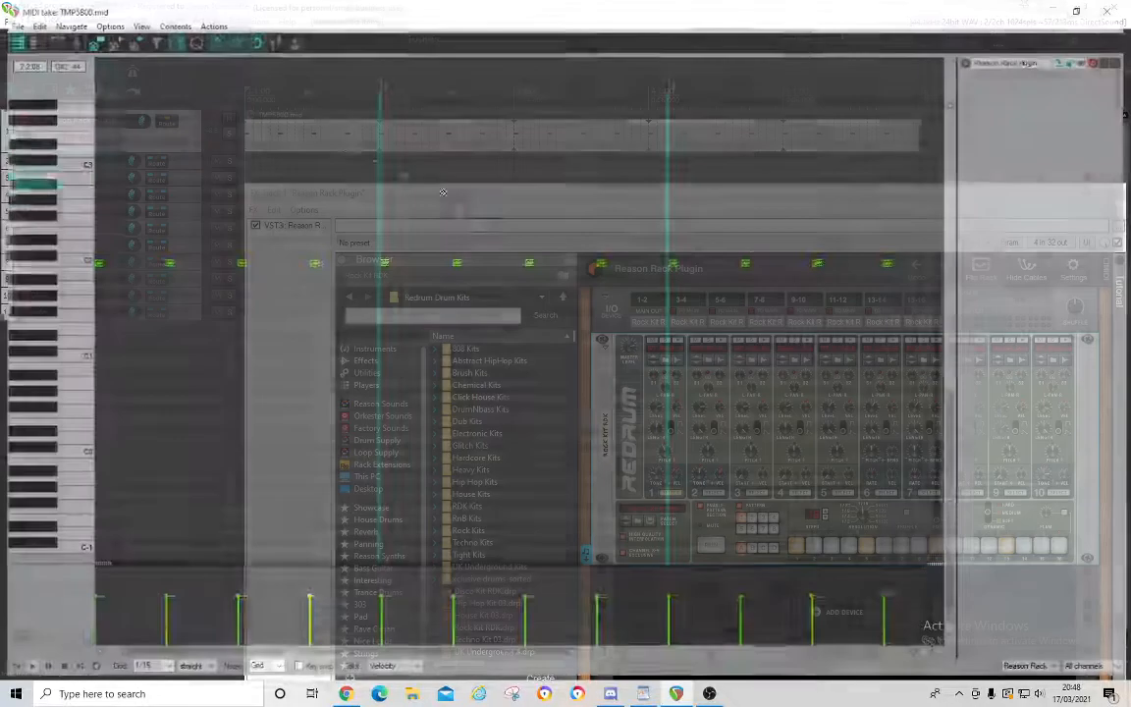
drag(225, 234, 254, 286)
key(Delete)
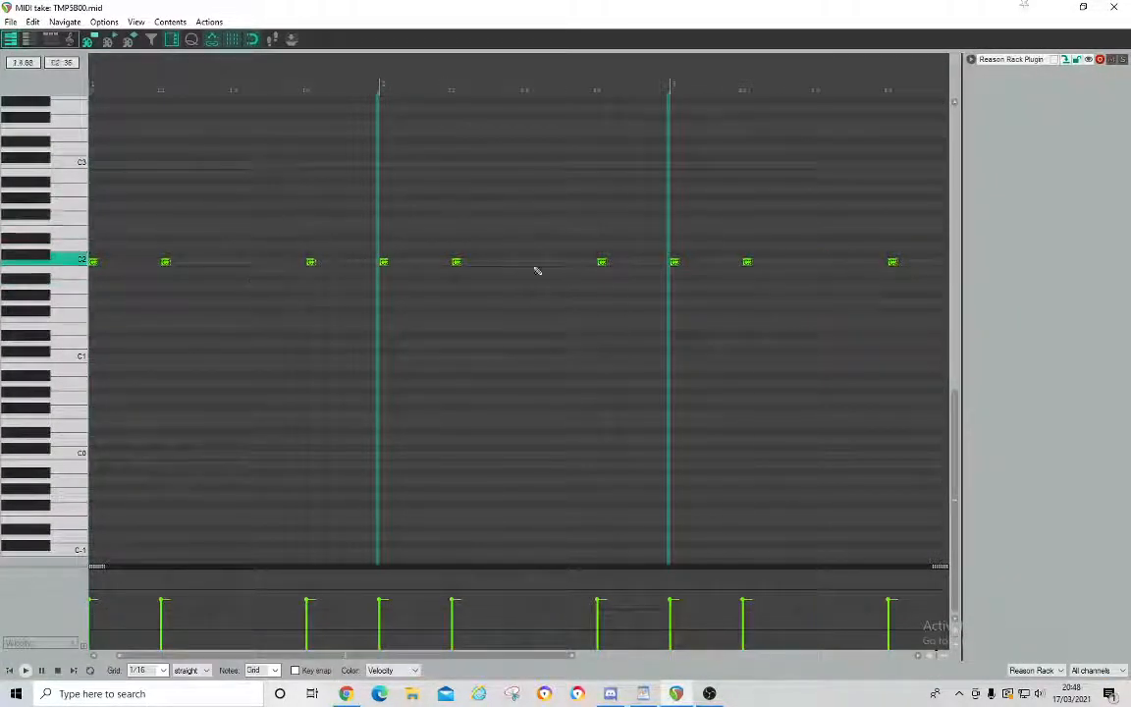
click(1113, 7)
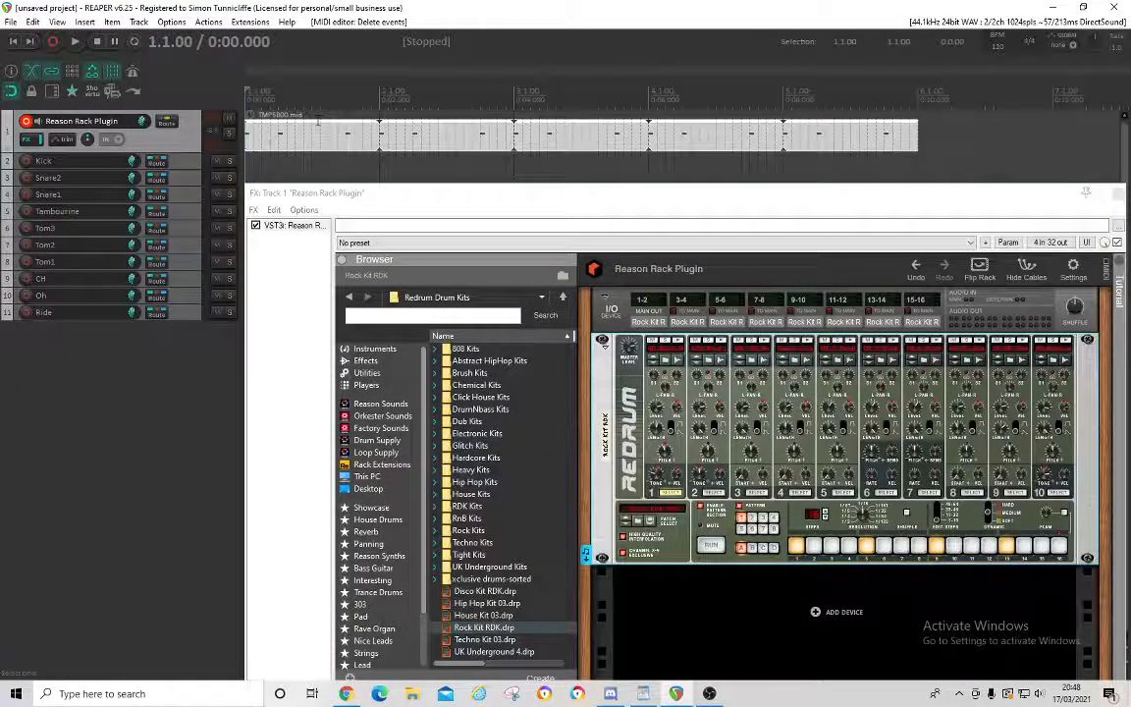
key(ctrl+z)
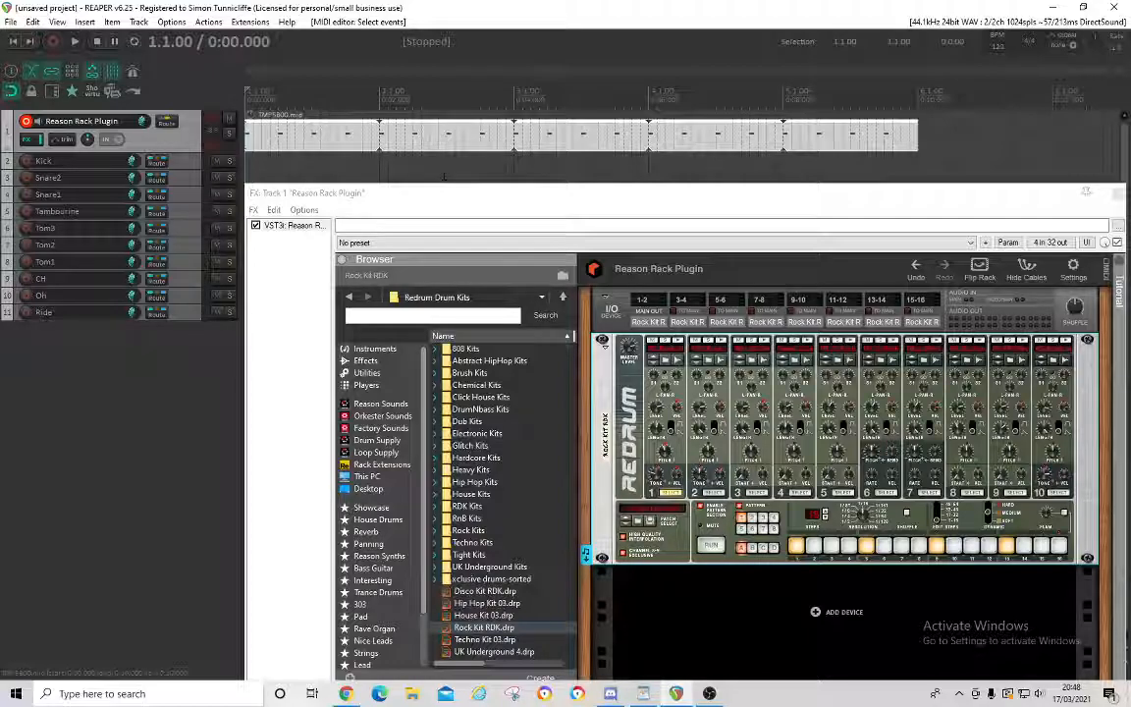
Move the plugin window clear of the MIDI item and play the project briefly to check how Redrum's pattern responds.
drag(479, 214, 506, 214)
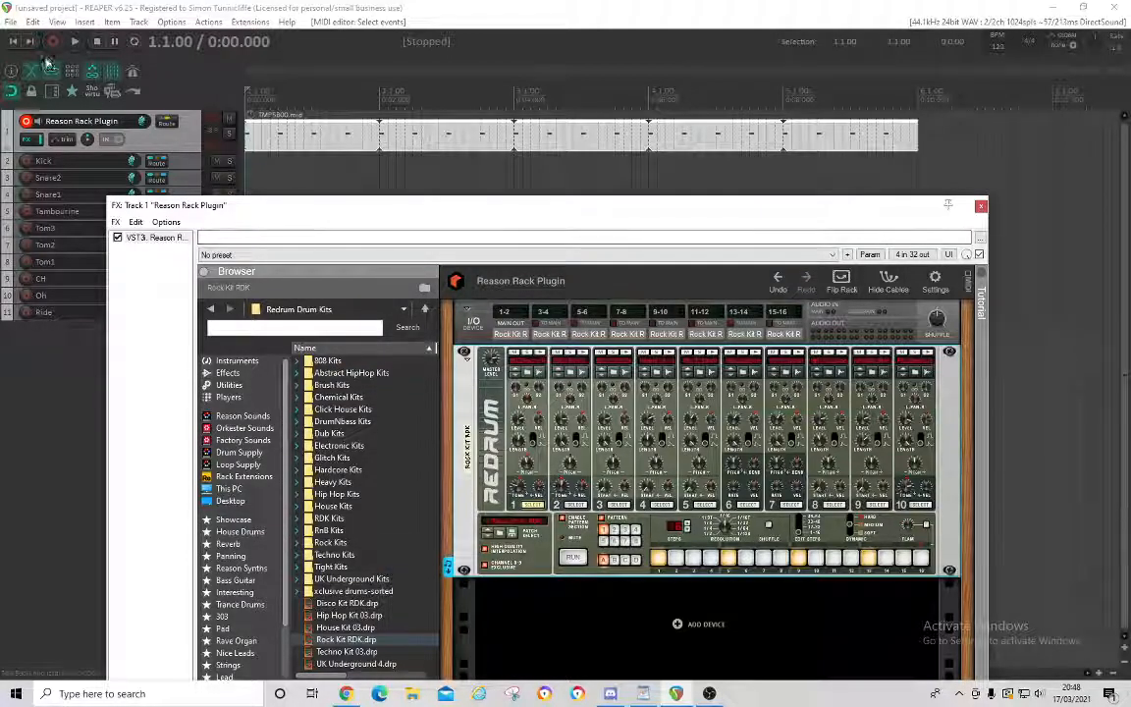
click(74, 42)
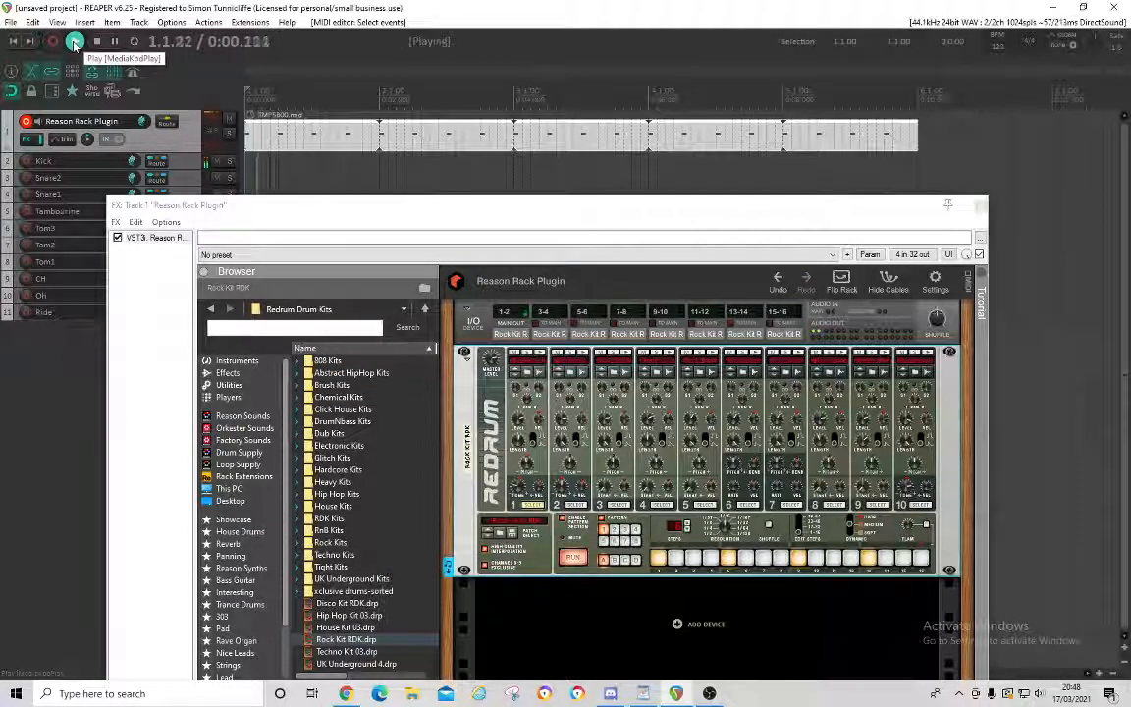
click(96, 42)
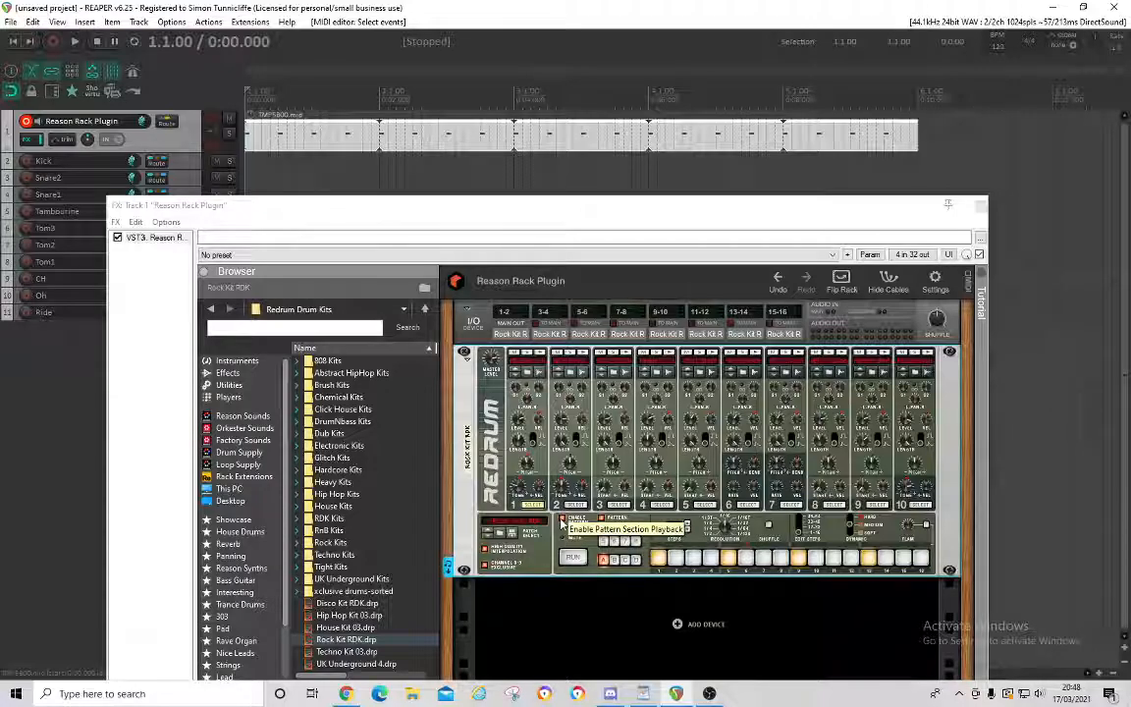
Turn off Redrum's pattern section playback, test the MIDI item with a short playback, and close the plugin window.
click(562, 520)
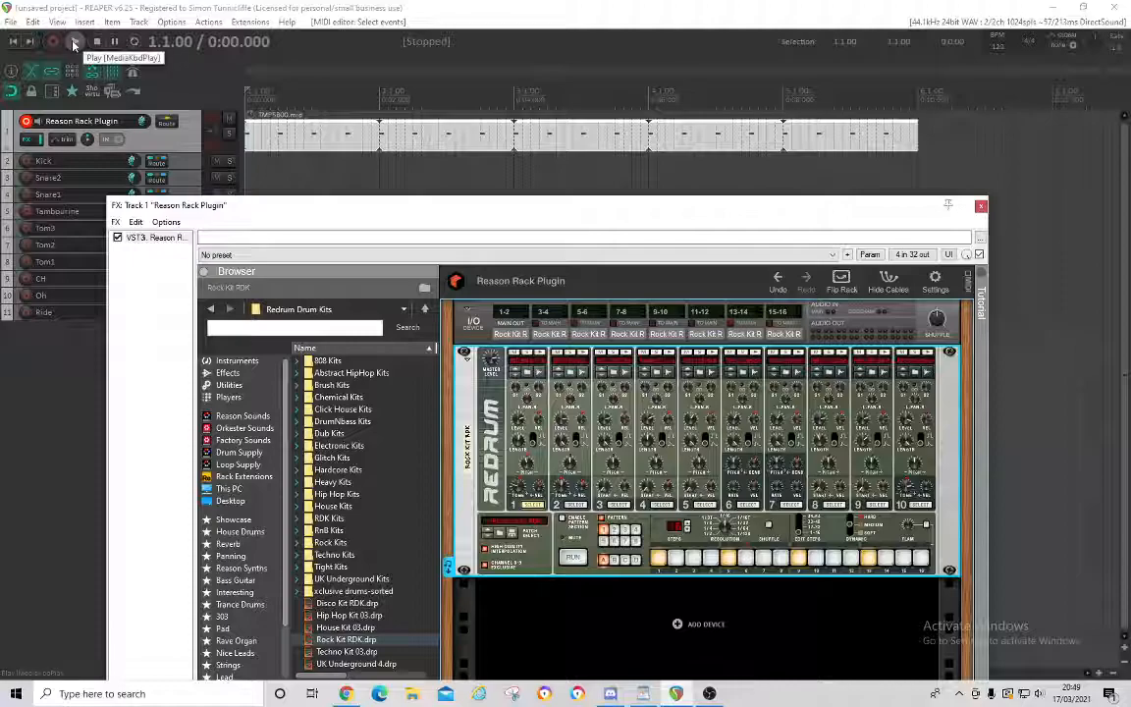
click(74, 43)
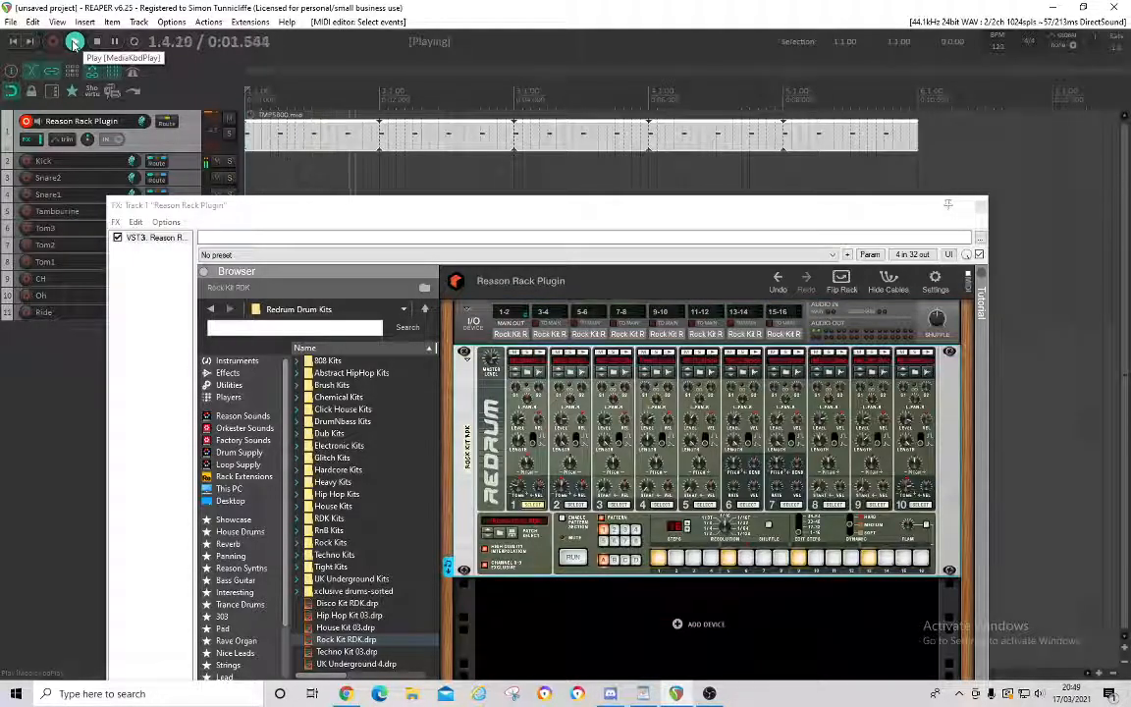
click(96, 42)
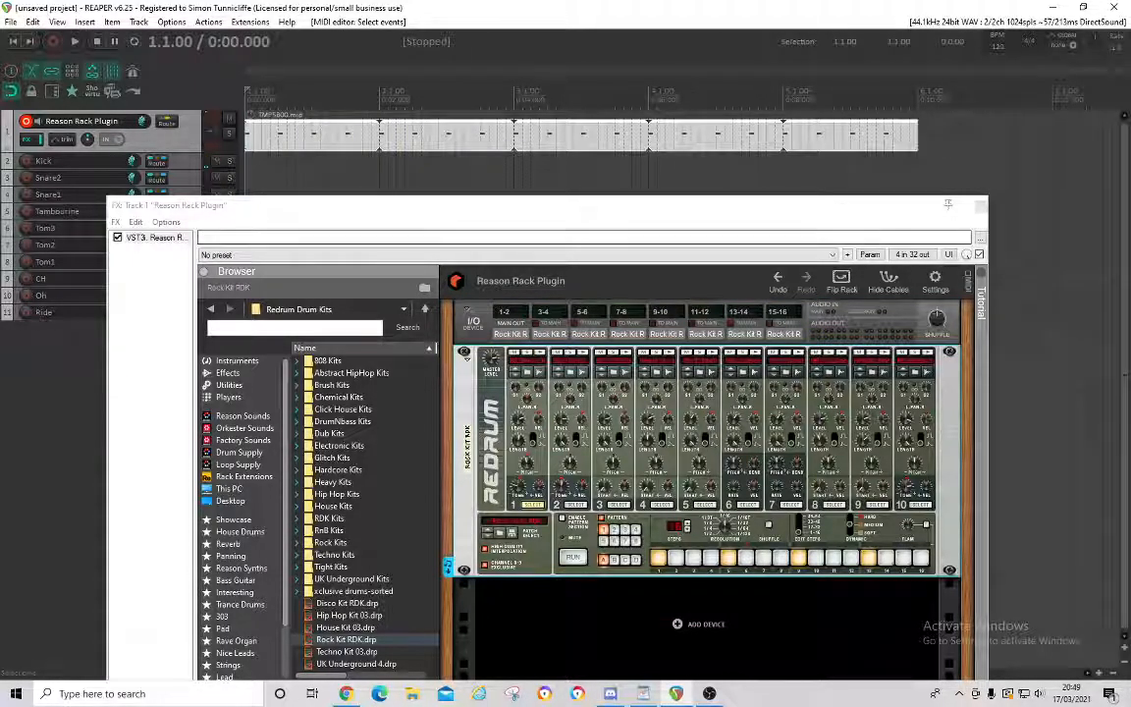
drag(675, 218, 691, 313)
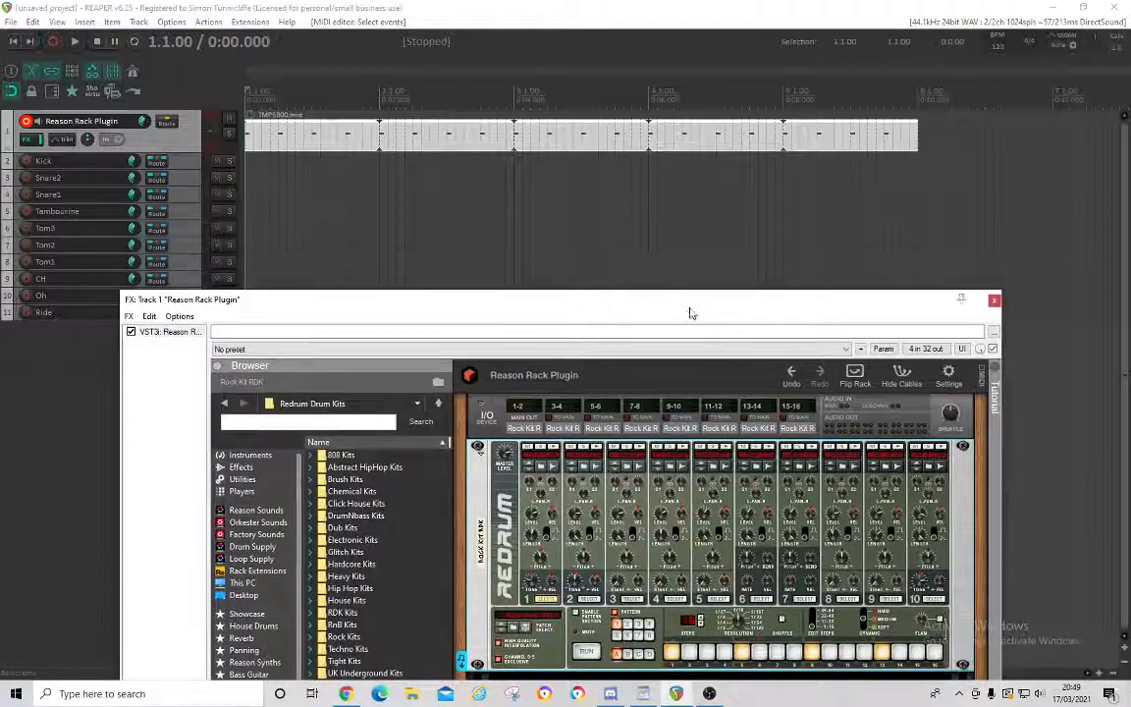
click(994, 302)
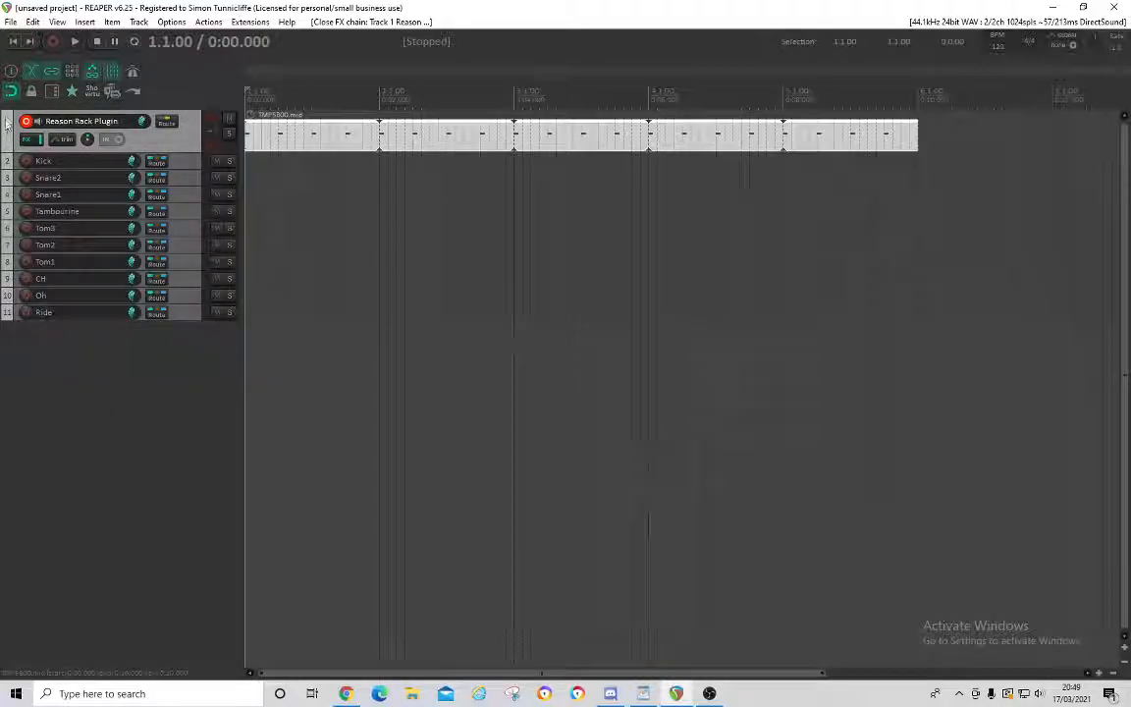
Try the Reason Rack Plugin track as folder parent of the drum tracks, revert it to a normal track, and play back each state.
click(7, 153)
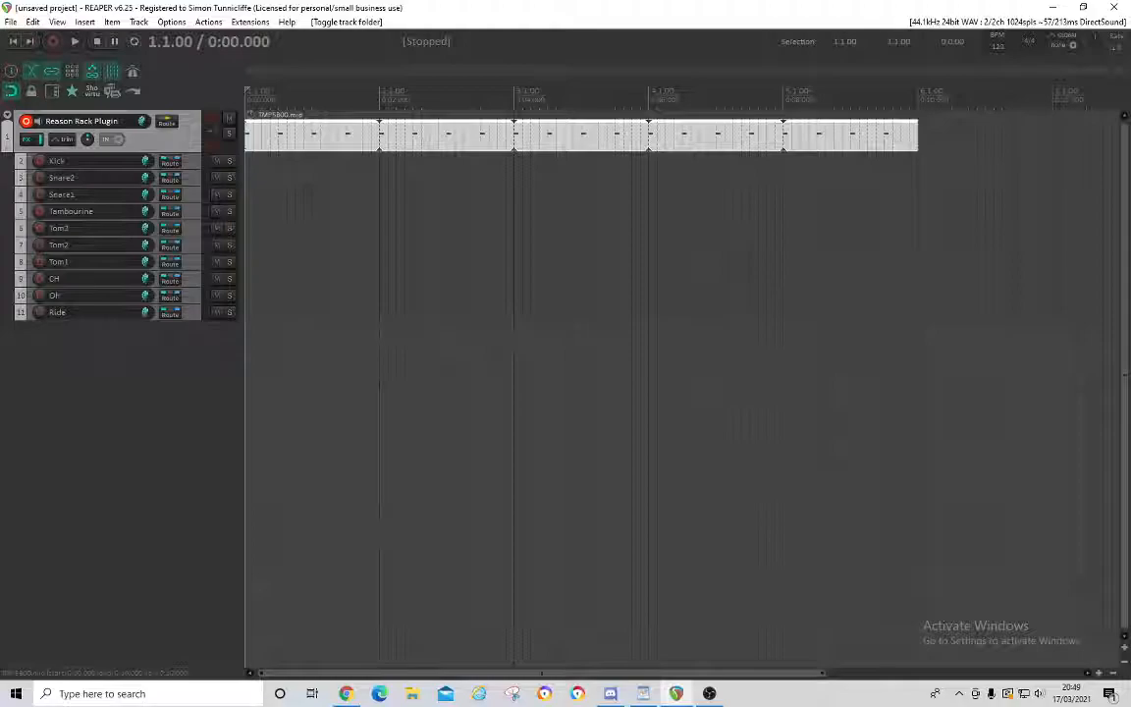
click(72, 40)
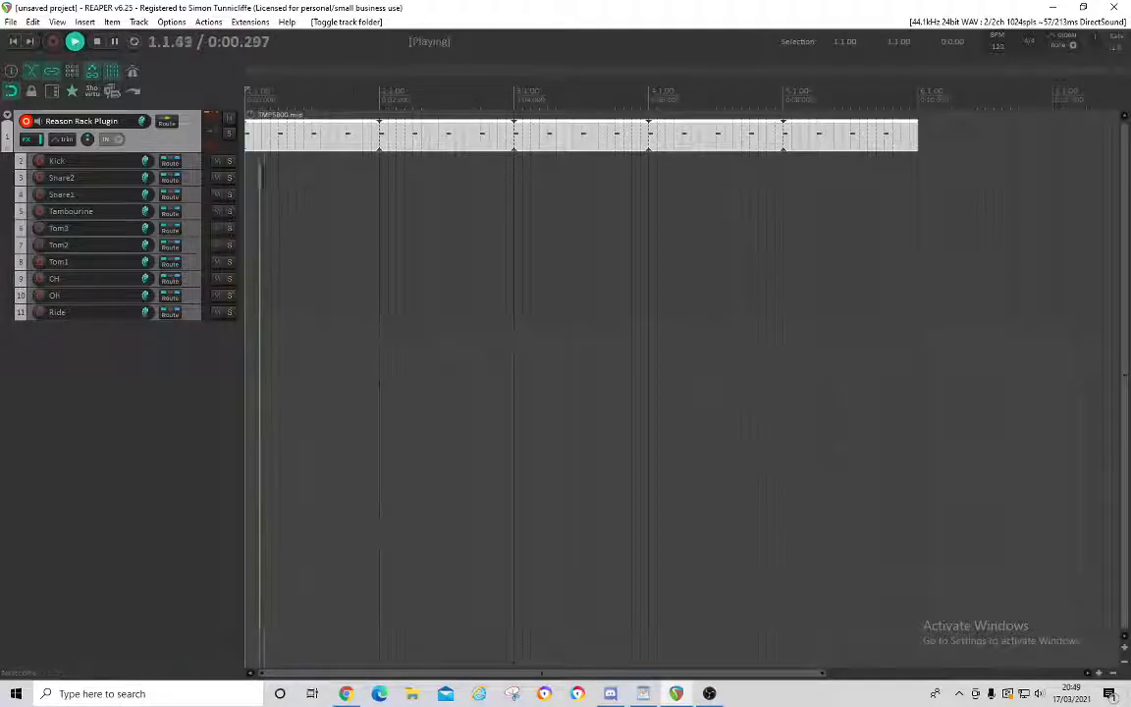
click(96, 41)
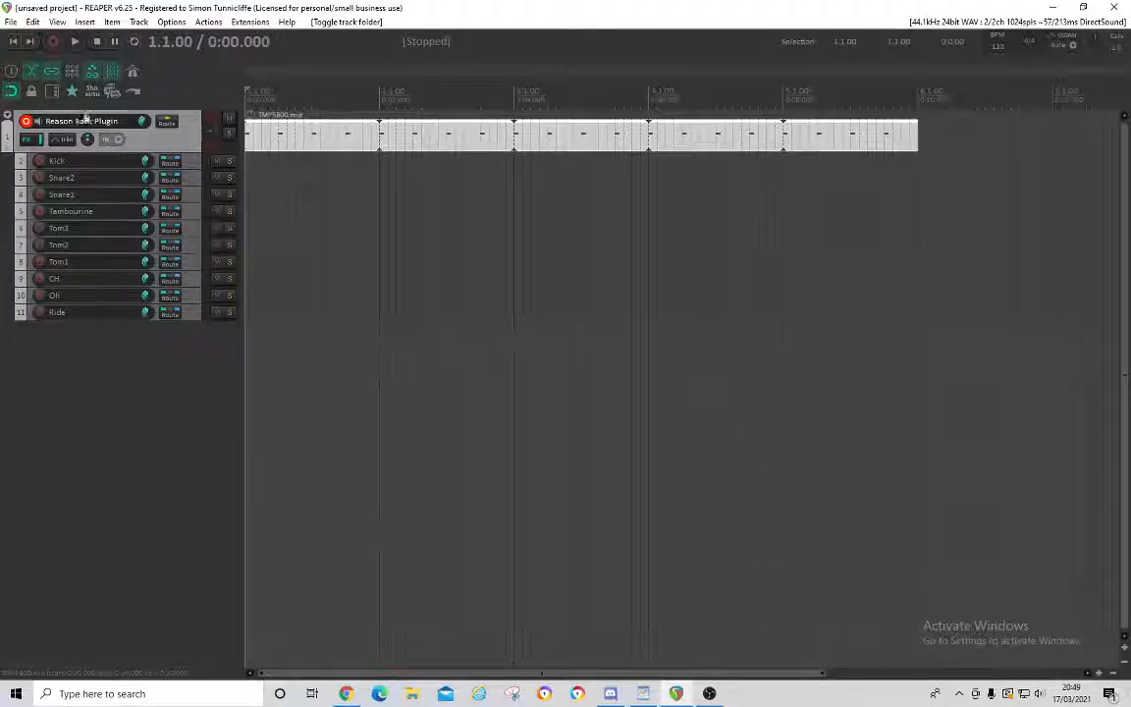
click(8, 145)
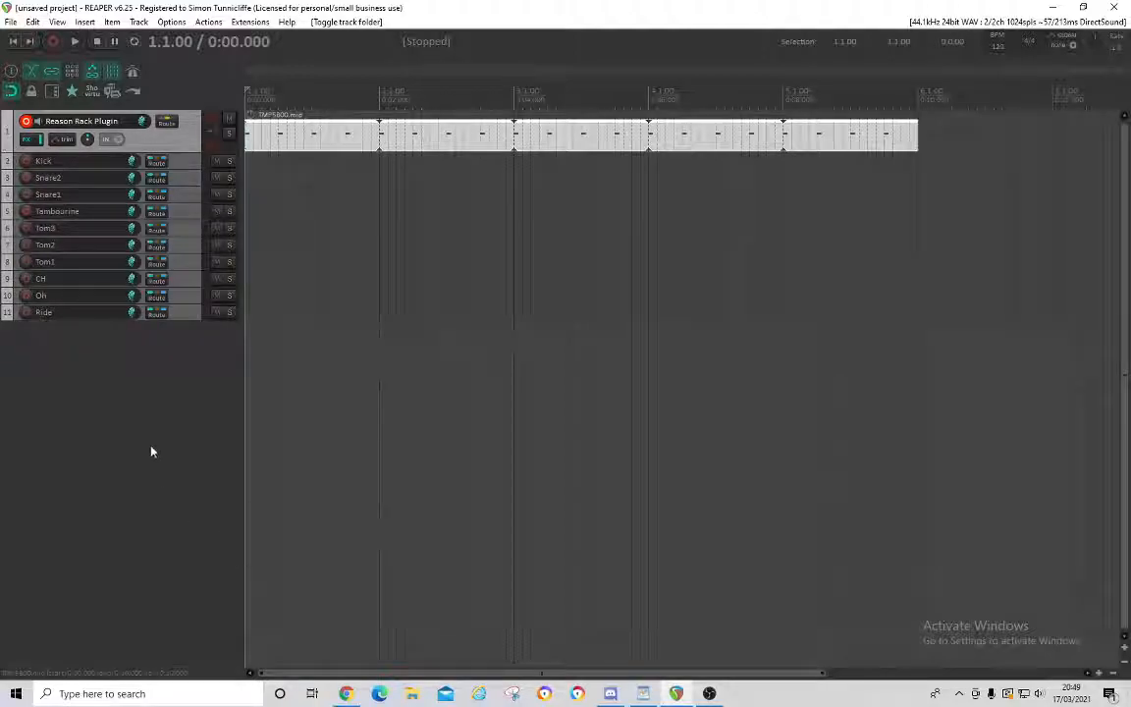
click(74, 41)
click(96, 41)
Add a new track directly above Kick and name it Drum Master.
double_click(99, 363)
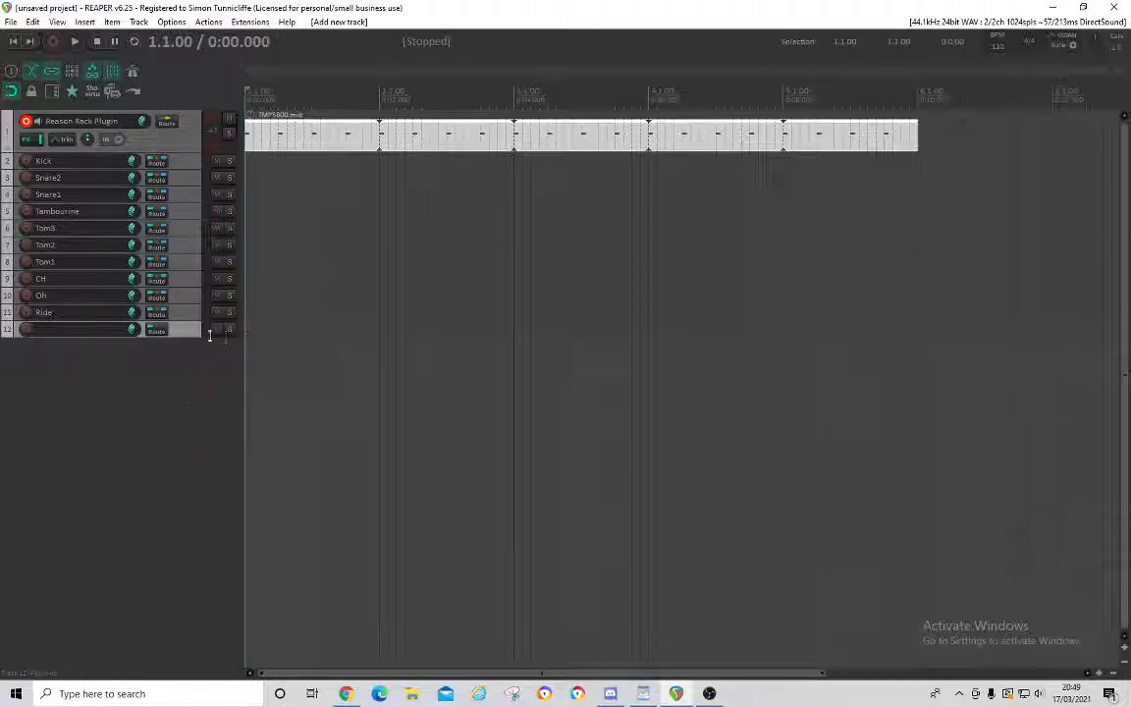
drag(189, 330, 182, 160)
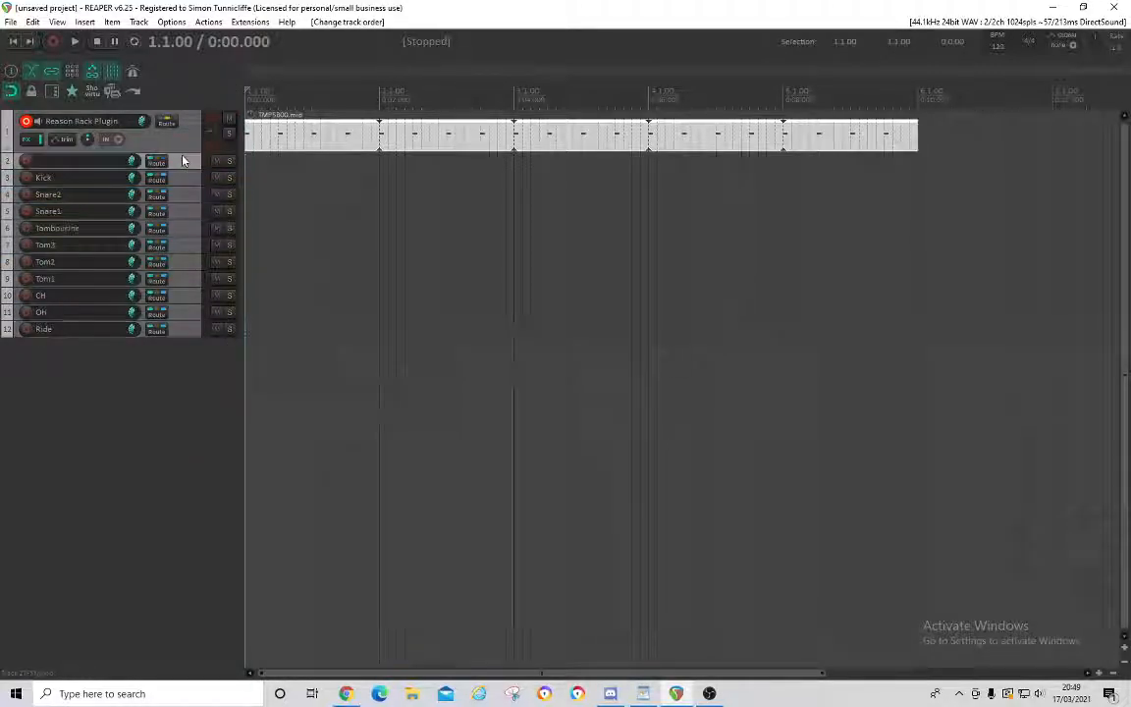
double_click(70, 161)
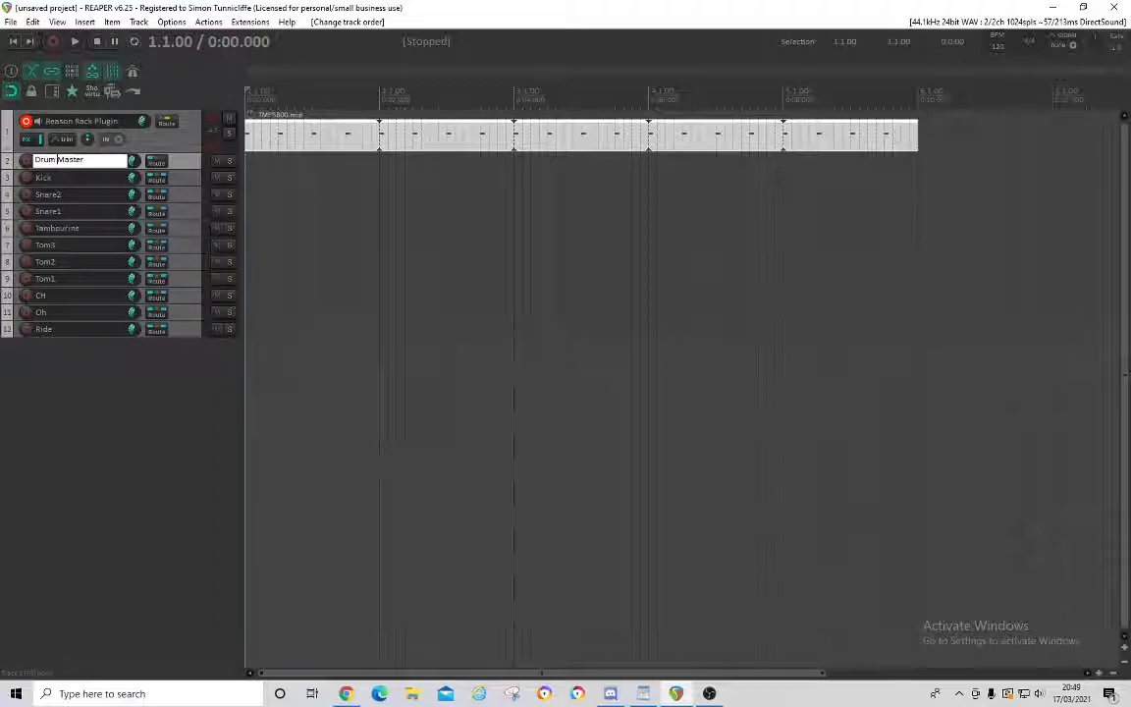
text(Drum Master)
key(Return)
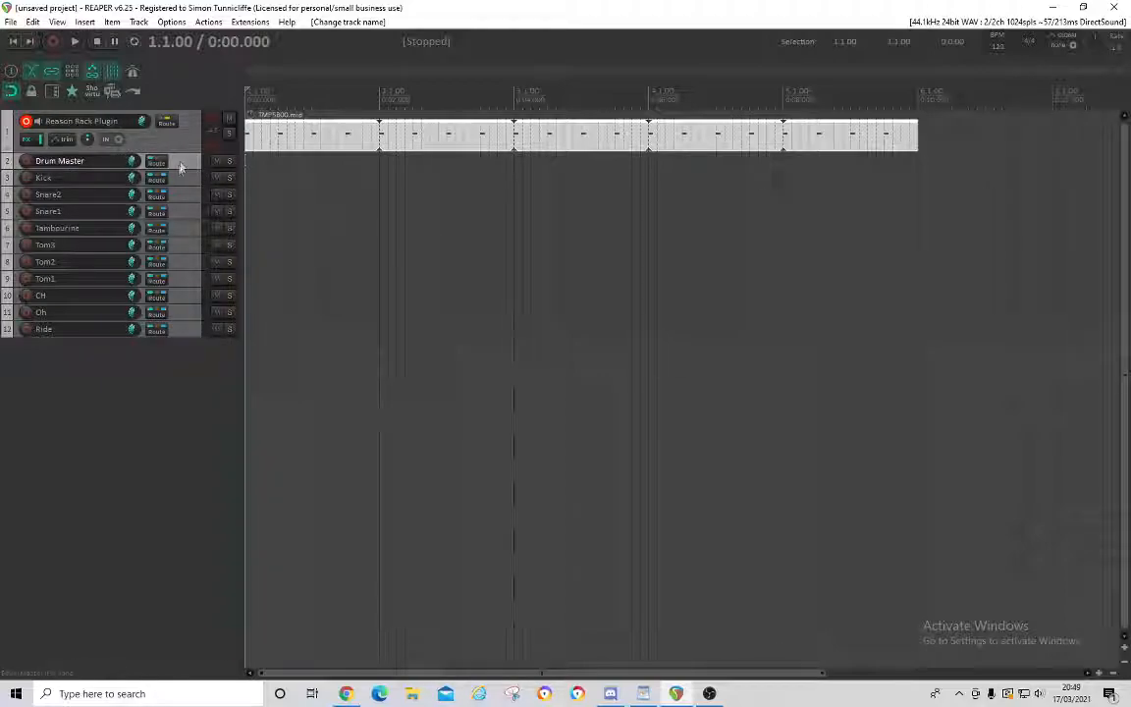
Increase the Drum Master track's height, make it the folder parent of the drum tracks, and collapse the folder.
drag(177, 168, 178, 185)
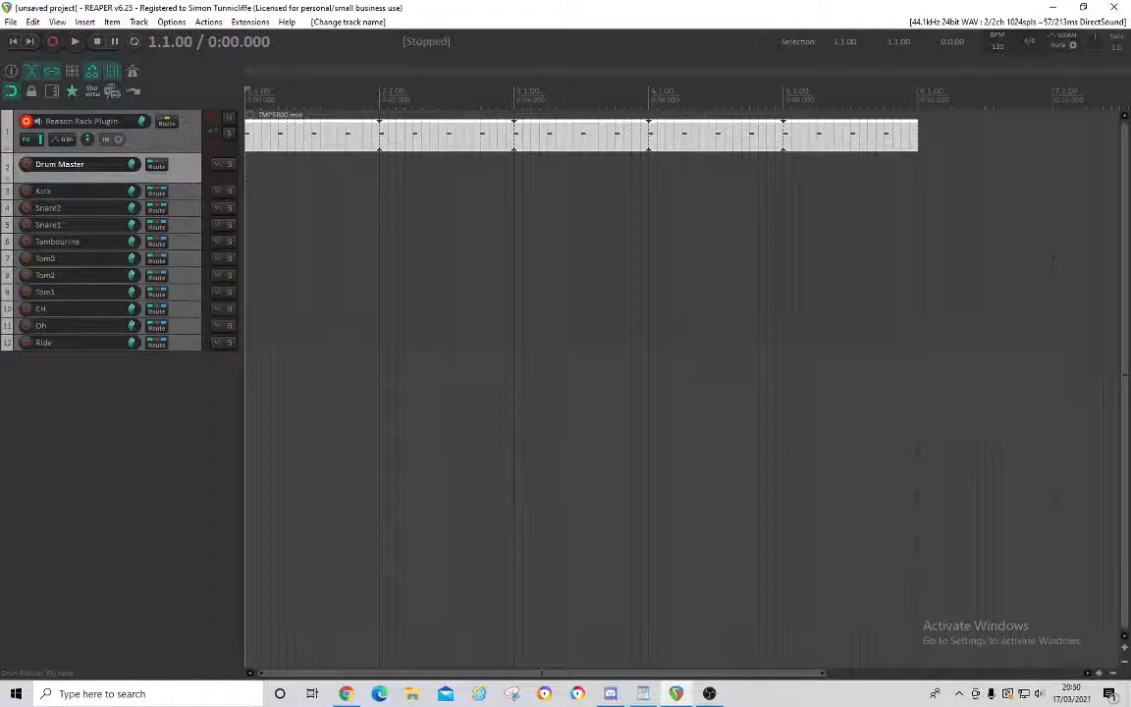
click(9, 171)
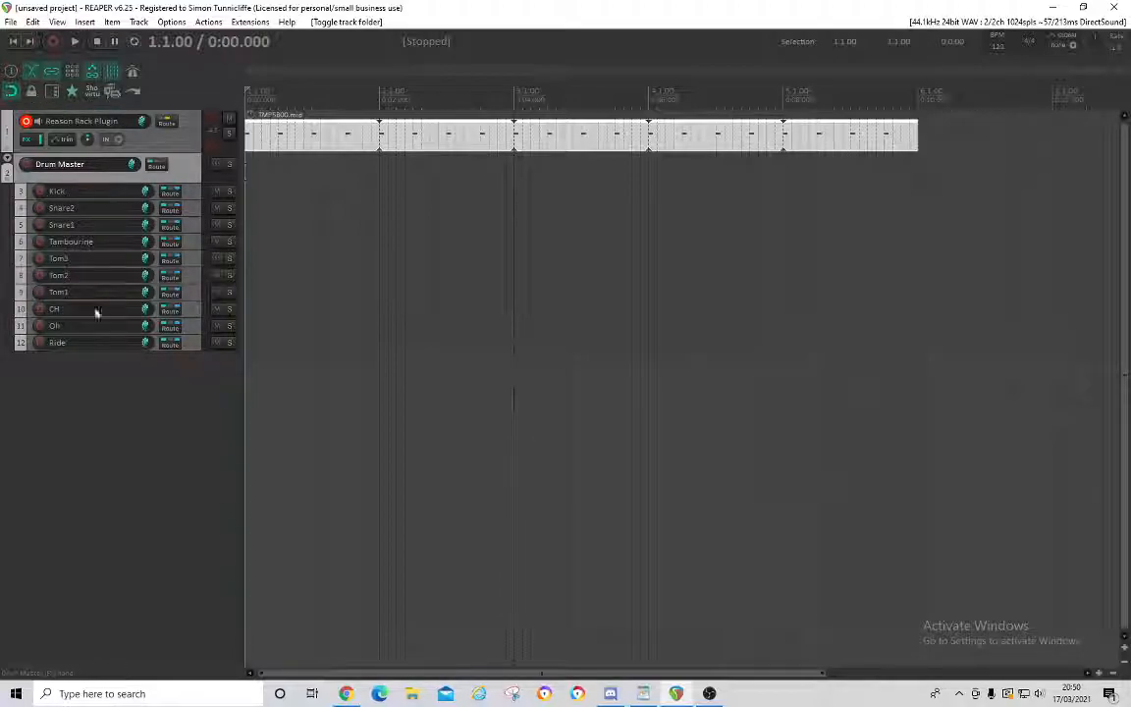
click(7, 163)
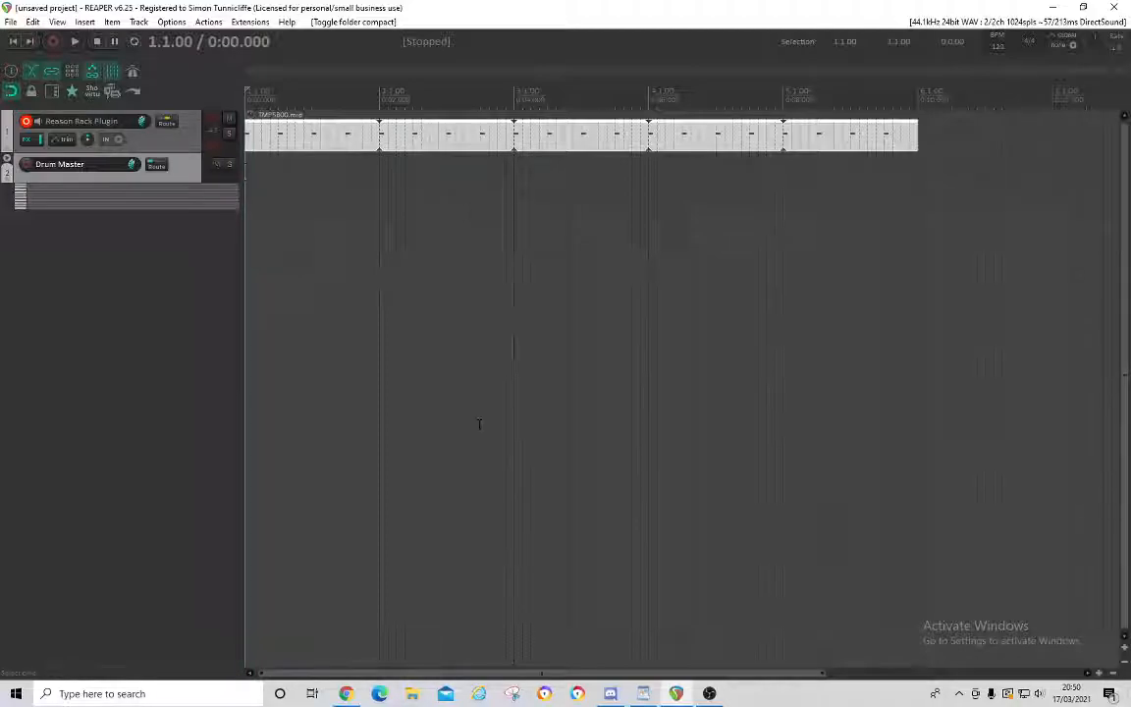
Open the MIDI item, add an A2 note on the second sixteenth of beat 1, and play it briefly.
double_click(261, 151)
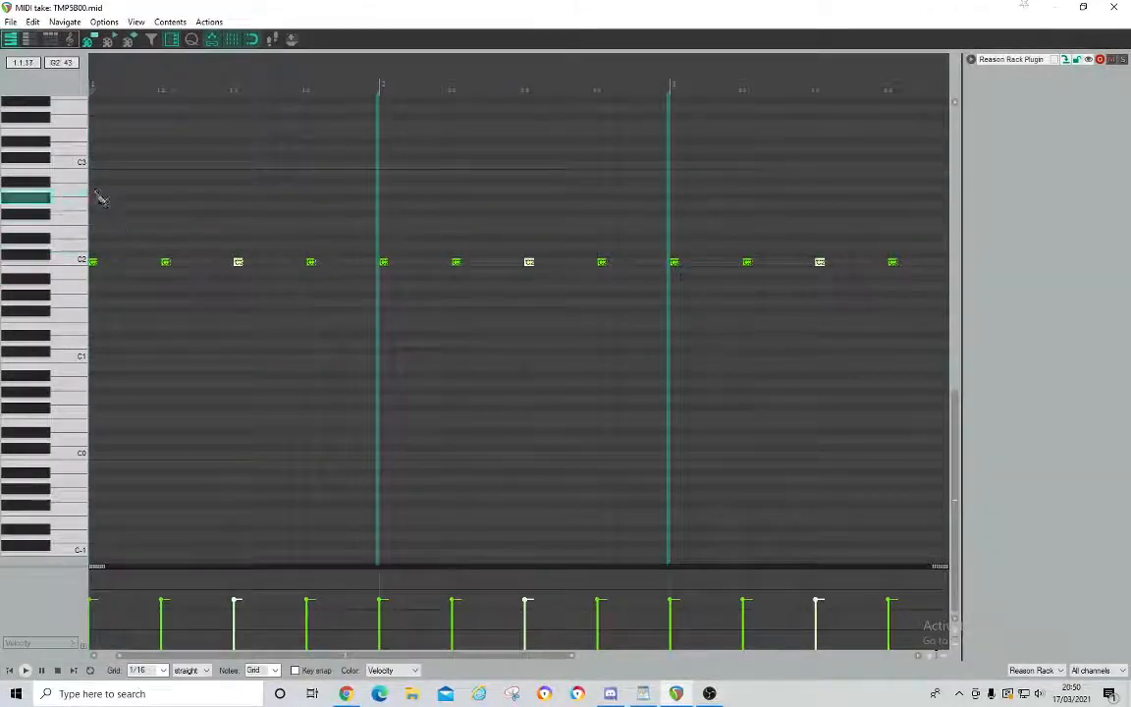
click(75, 164)
click(80, 193)
click(80, 193)
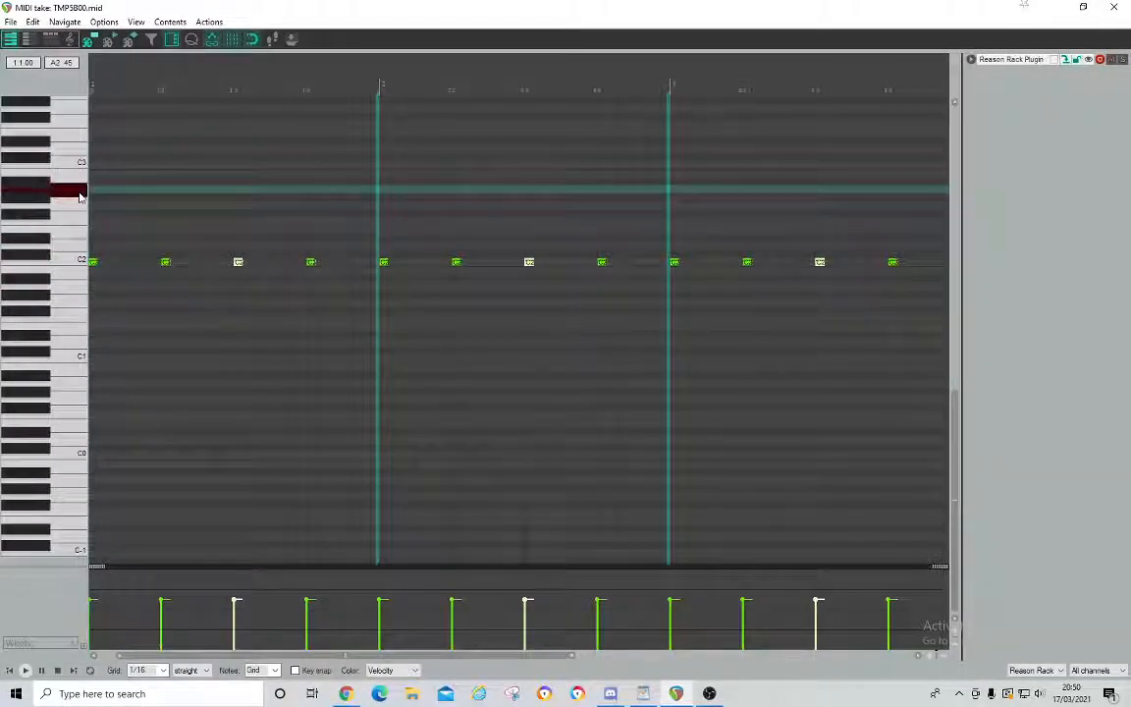
click(95, 192)
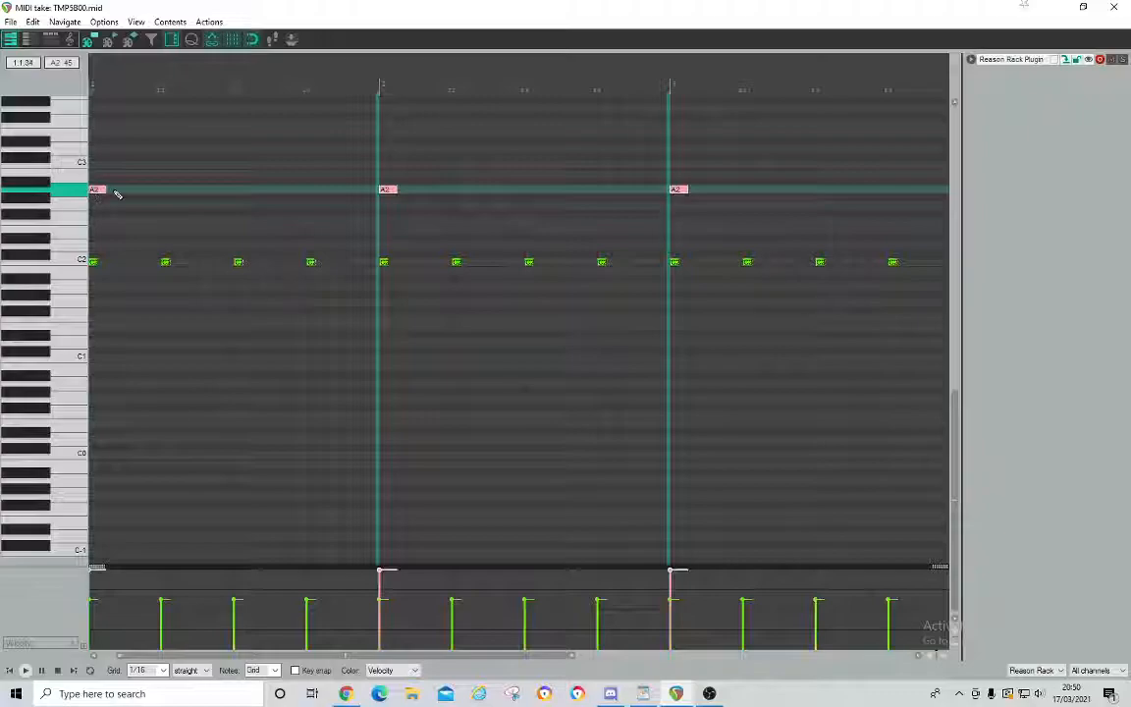
drag(97, 194, 115, 193)
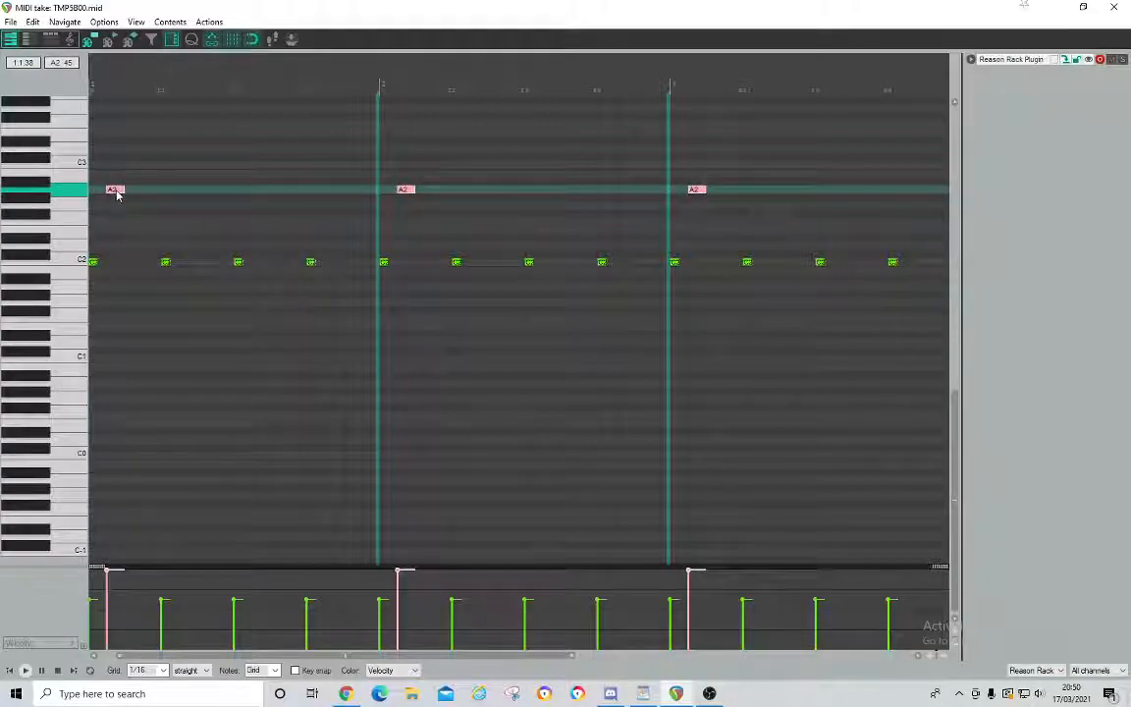
click(24, 671)
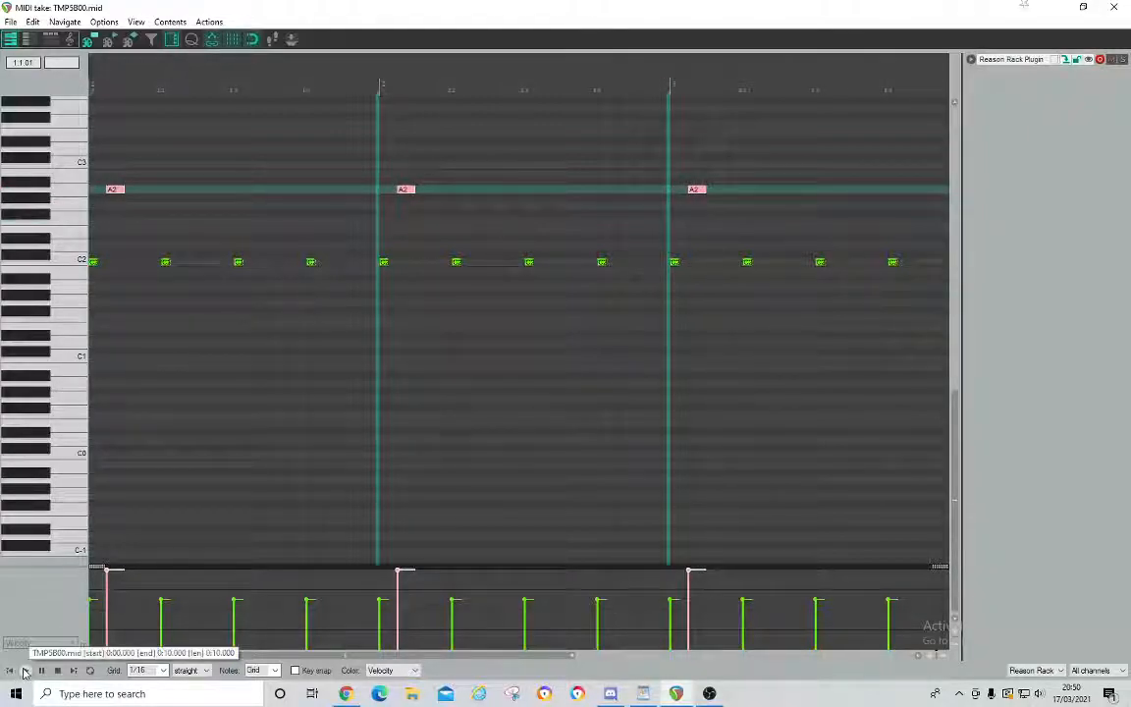
click(59, 670)
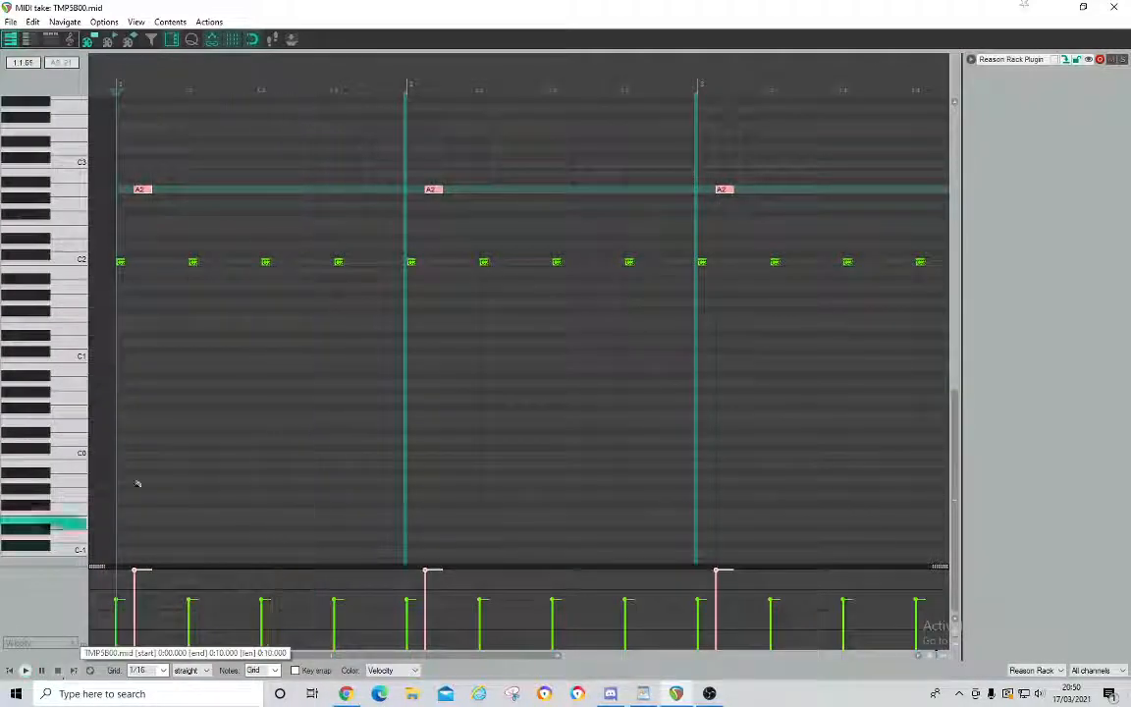
Move the A2 note to the off-beat of beat 1 and add another A2 on the off-beat of beat 2, checking with playback.
drag(138, 190, 155, 194)
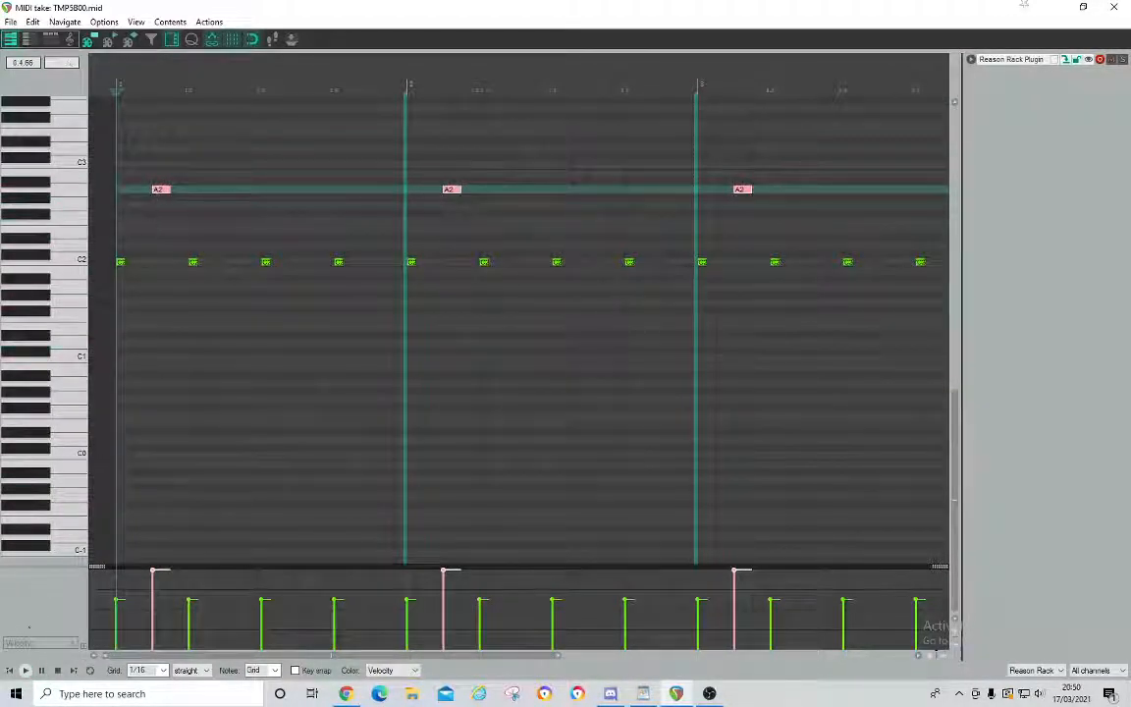
click(25, 670)
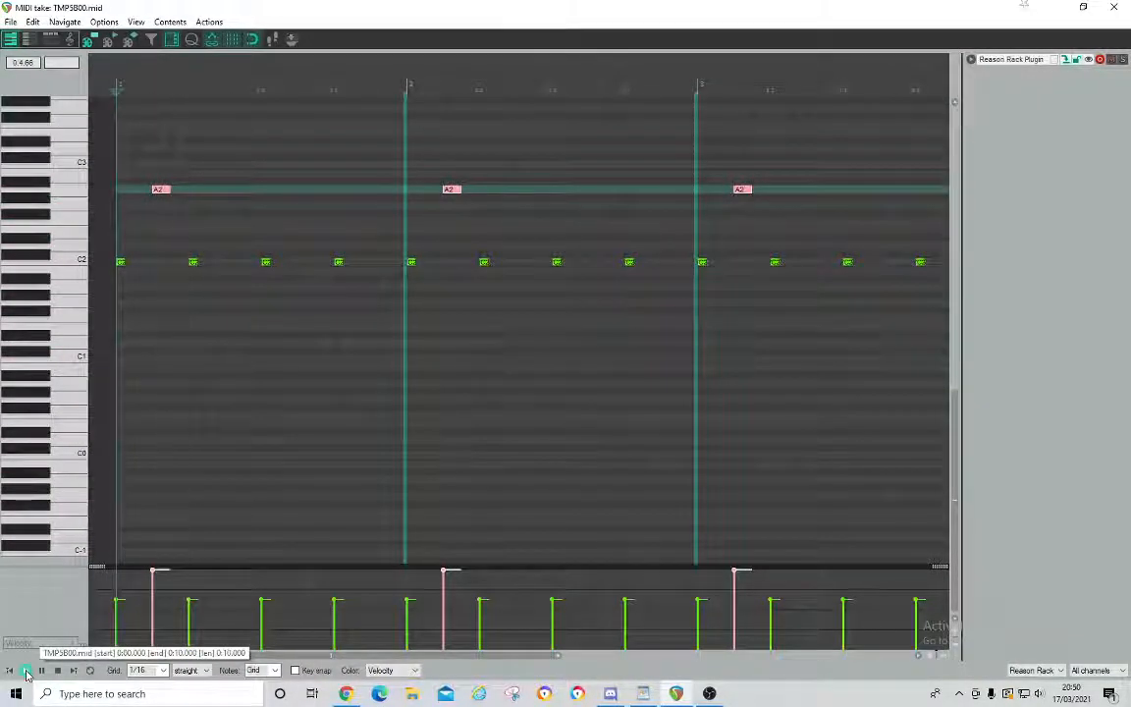
click(232, 188)
click(25, 671)
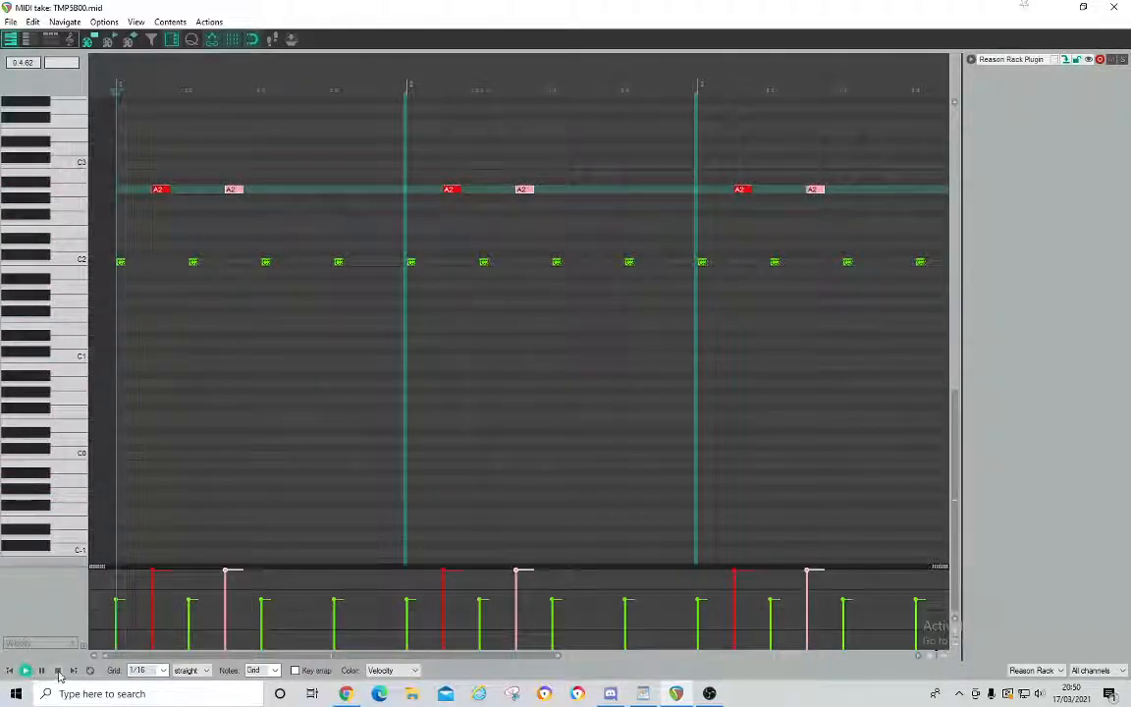
Add A2 notes on the off-beats of beats 3 and 4, and return to the arrangement with the loop playing.
click(289, 192)
drag(297, 194, 370, 190)
click(359, 190)
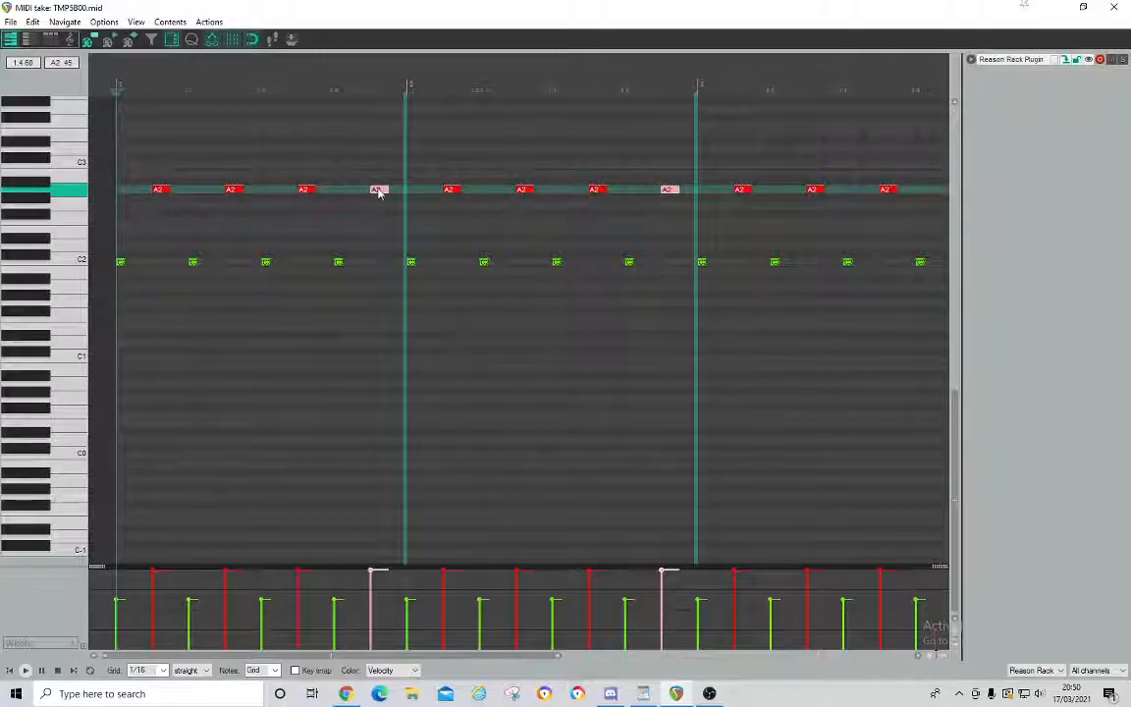
click(25, 670)
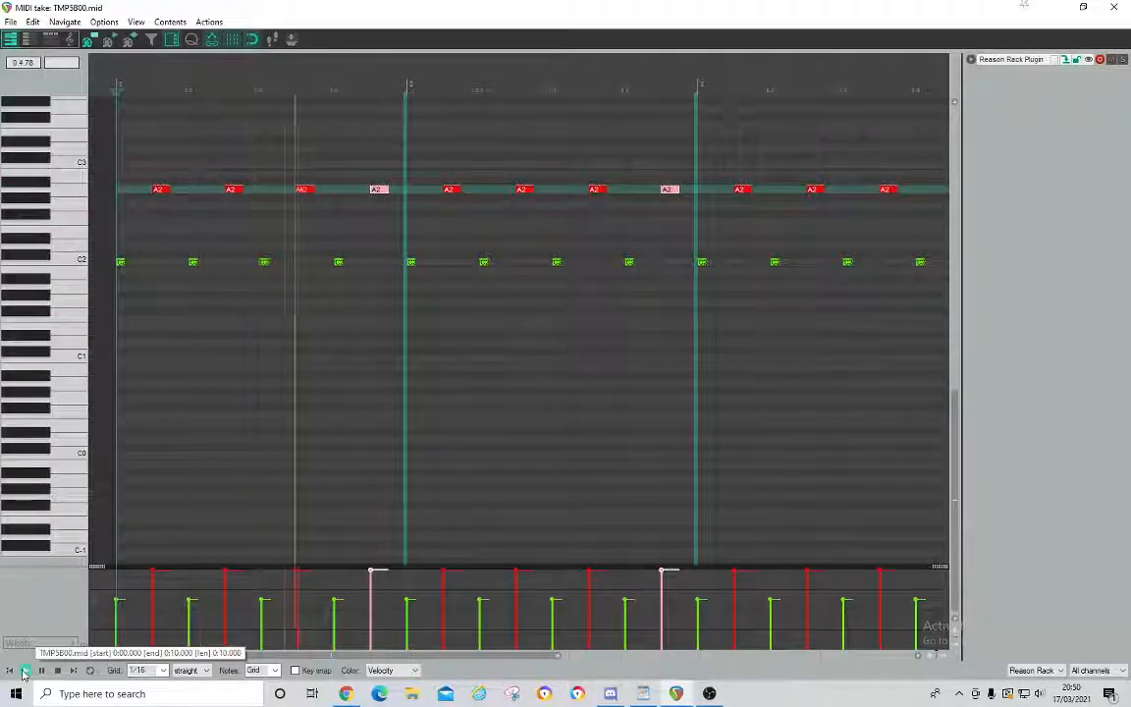
click(1113, 7)
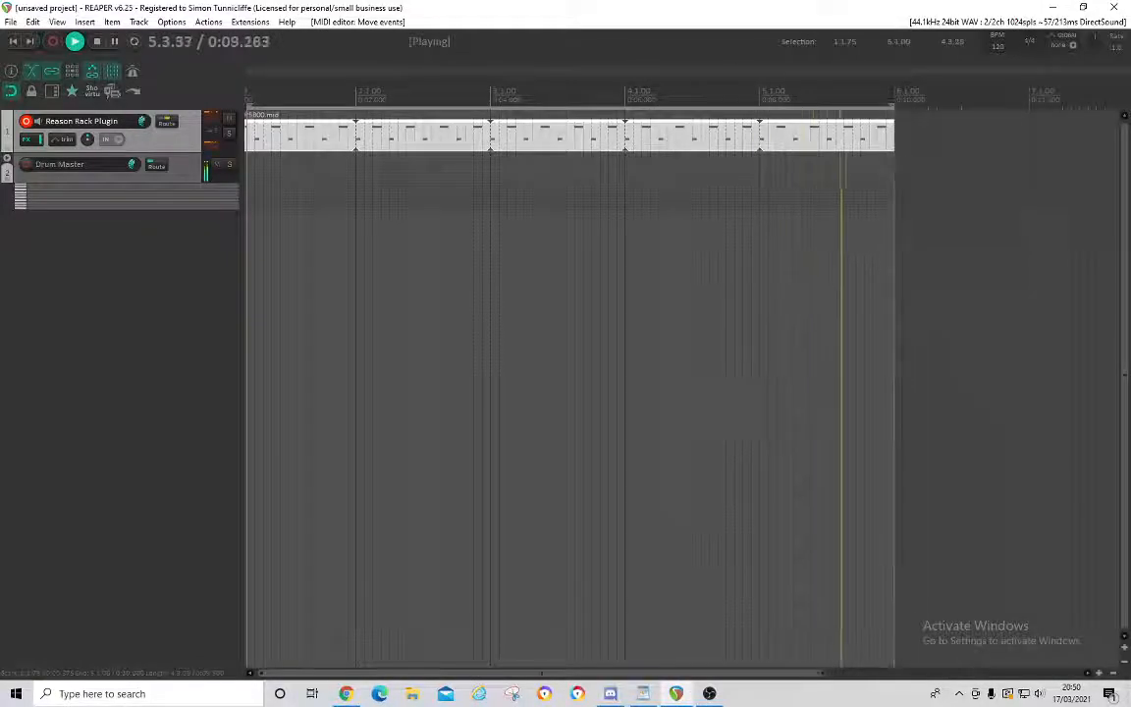
Stop playback, extend the time selection back to 1.1.00, and play the full loop on repeat.
click(96, 41)
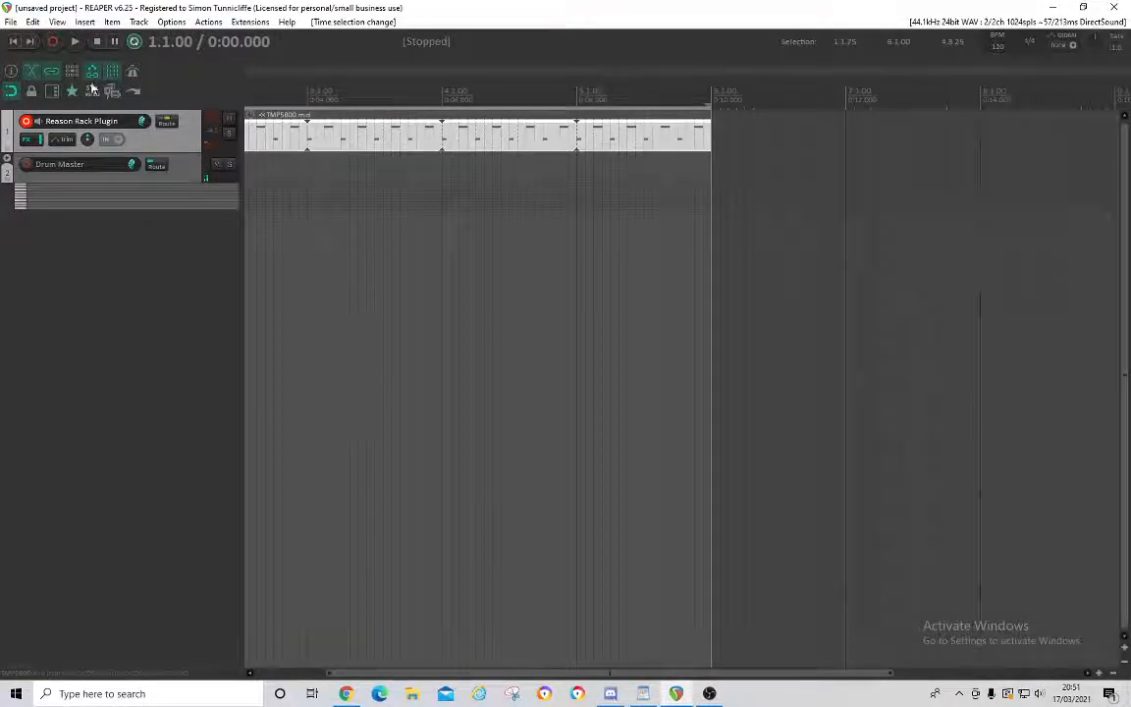
click(14, 42)
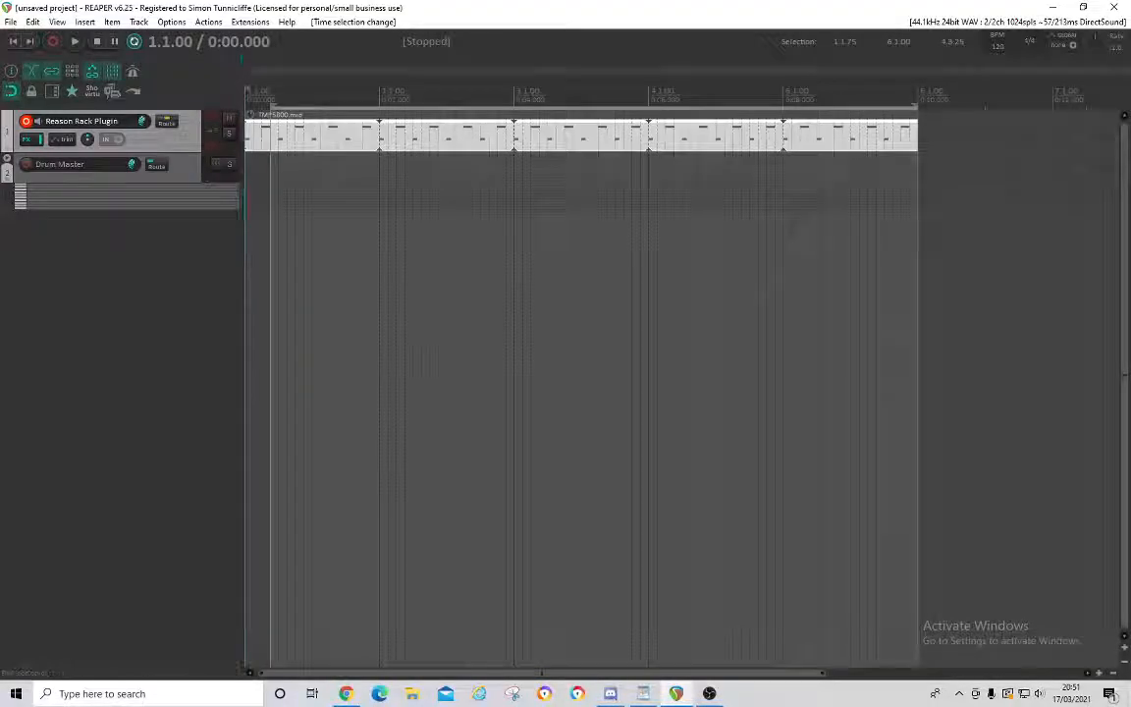
drag(270, 105, 244, 104)
click(75, 41)
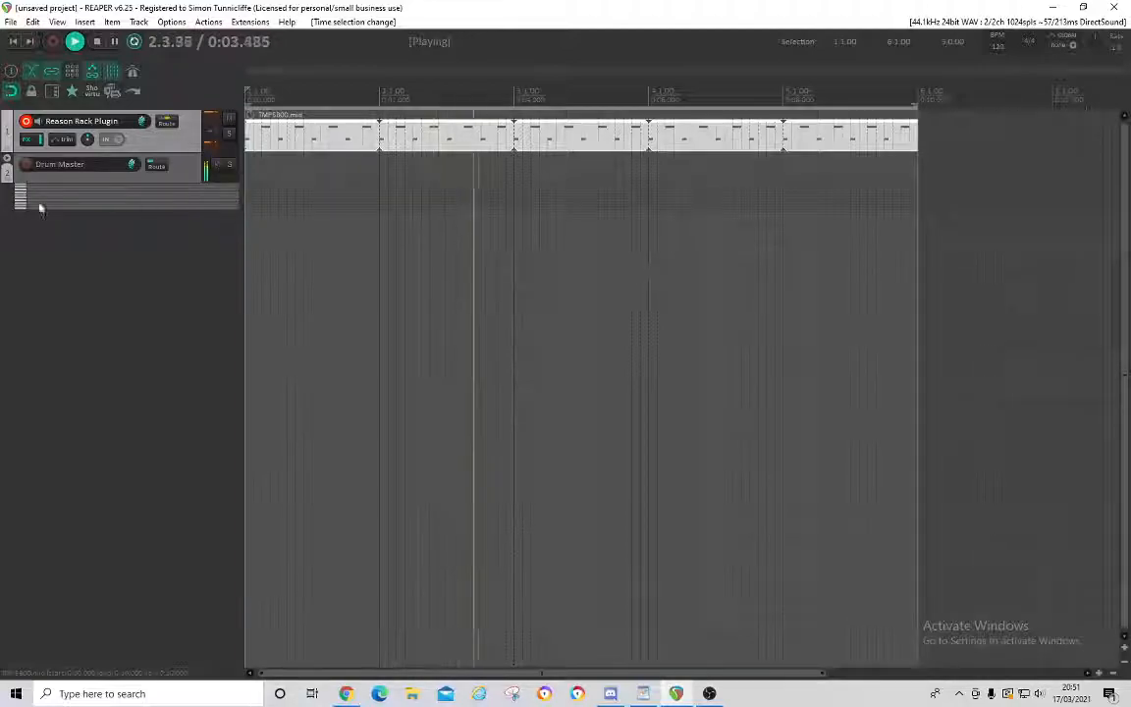
Check the signal levels on the Drum Master folder's tracks and in the Mixer, and stop playback.
click(8, 160)
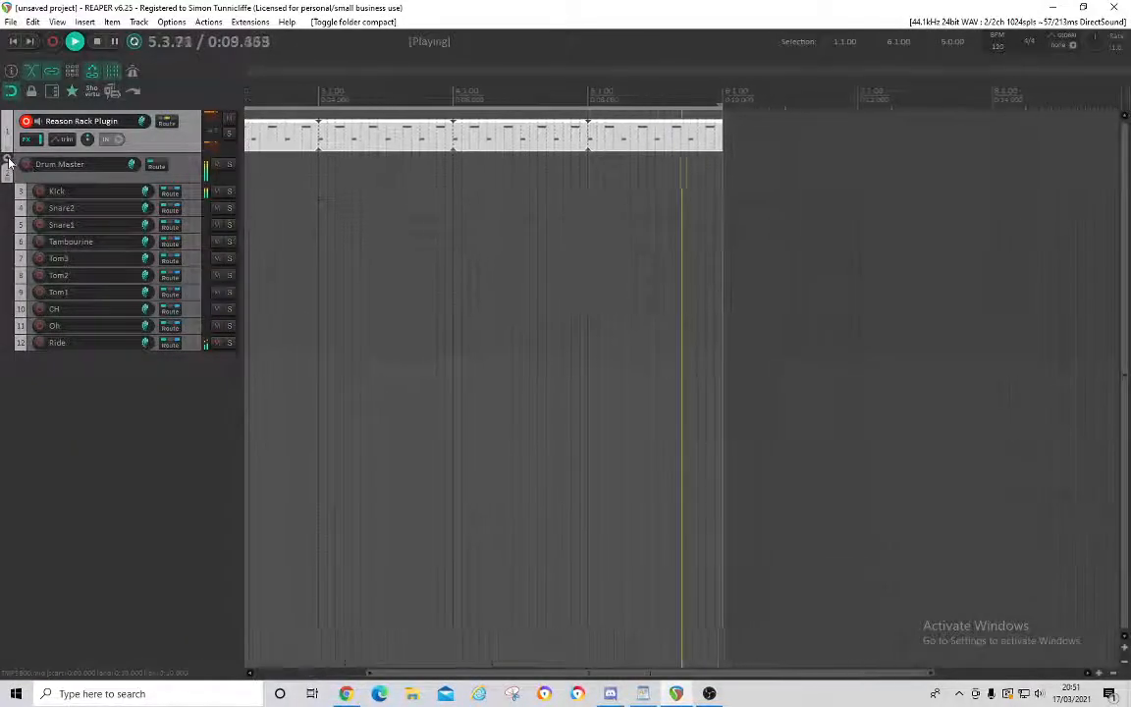
click(9, 160)
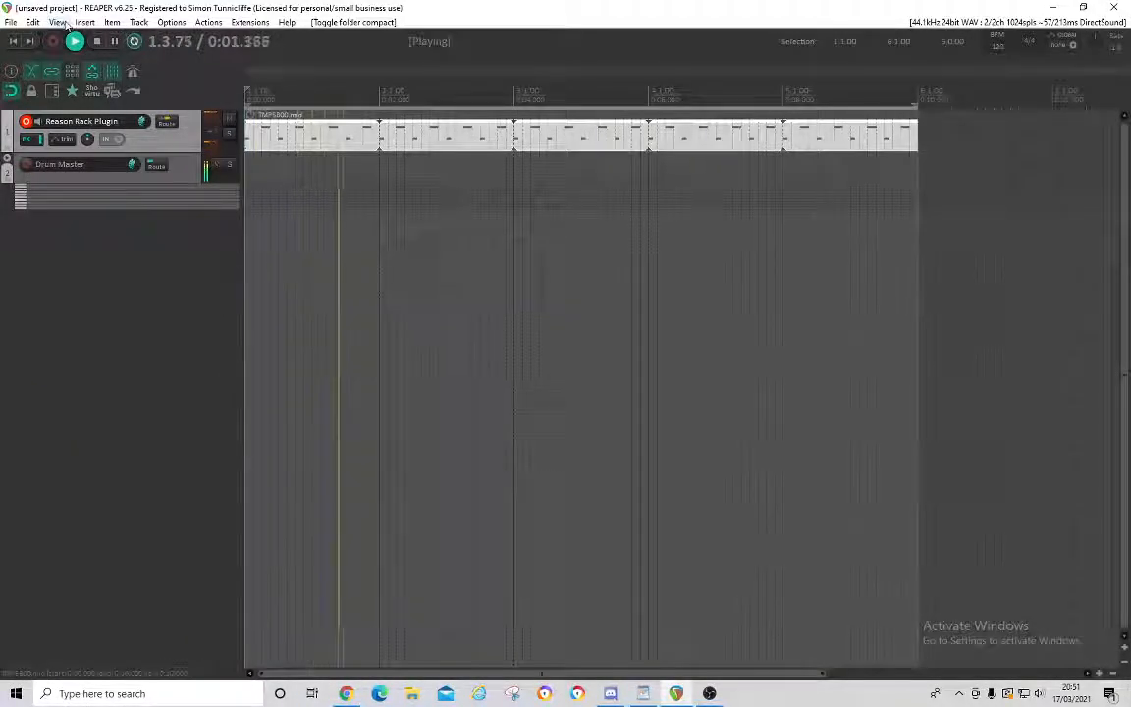
click(62, 22)
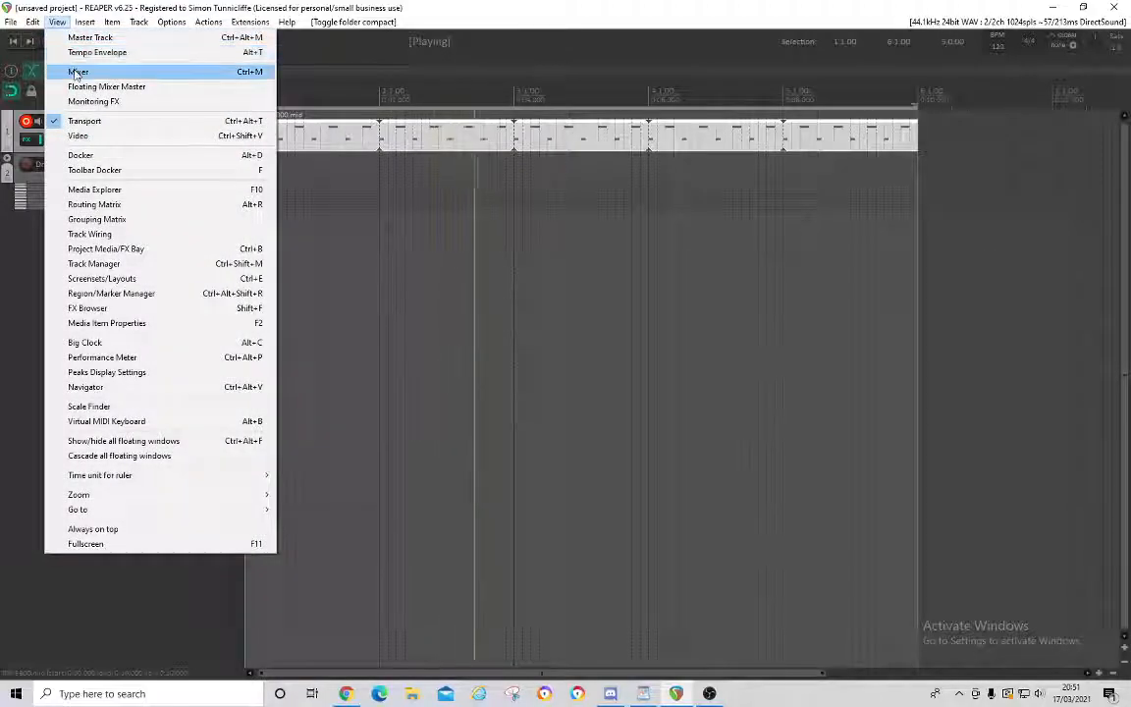
click(78, 72)
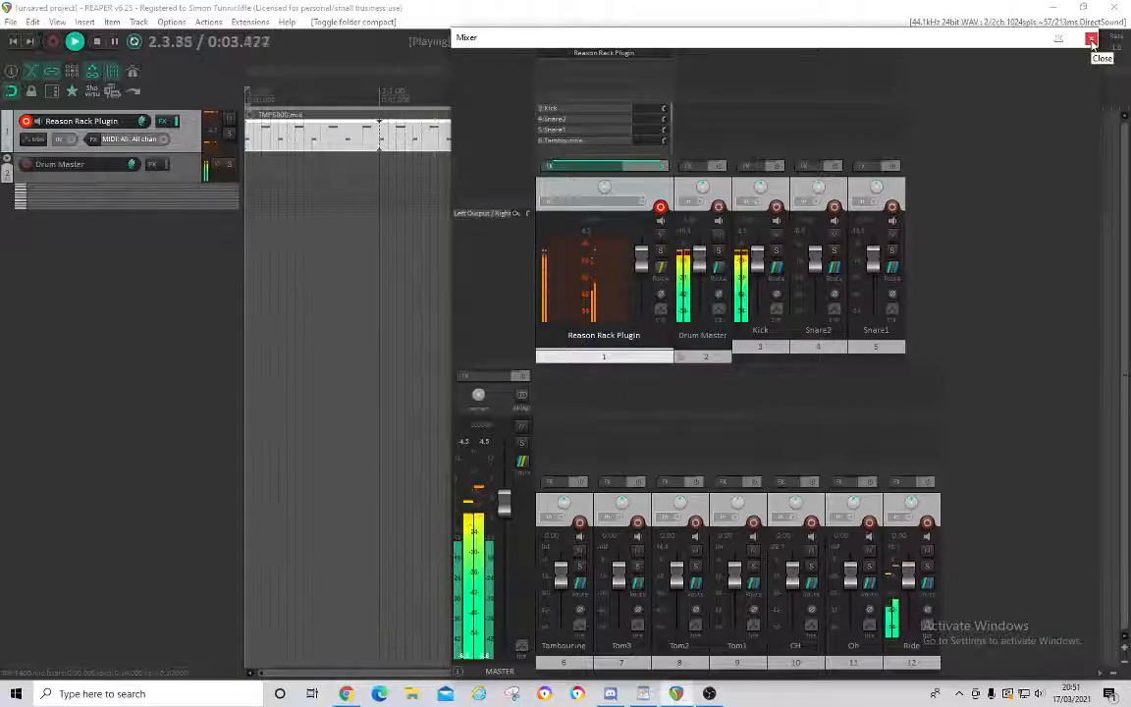
click(1091, 41)
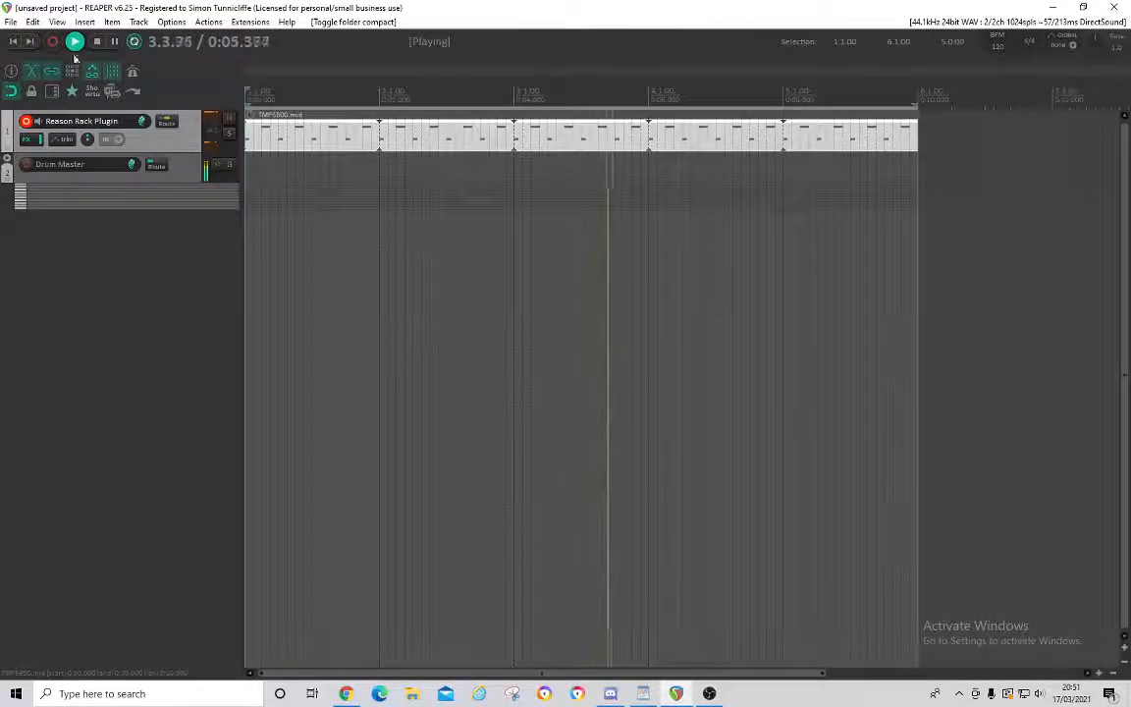
key(space)
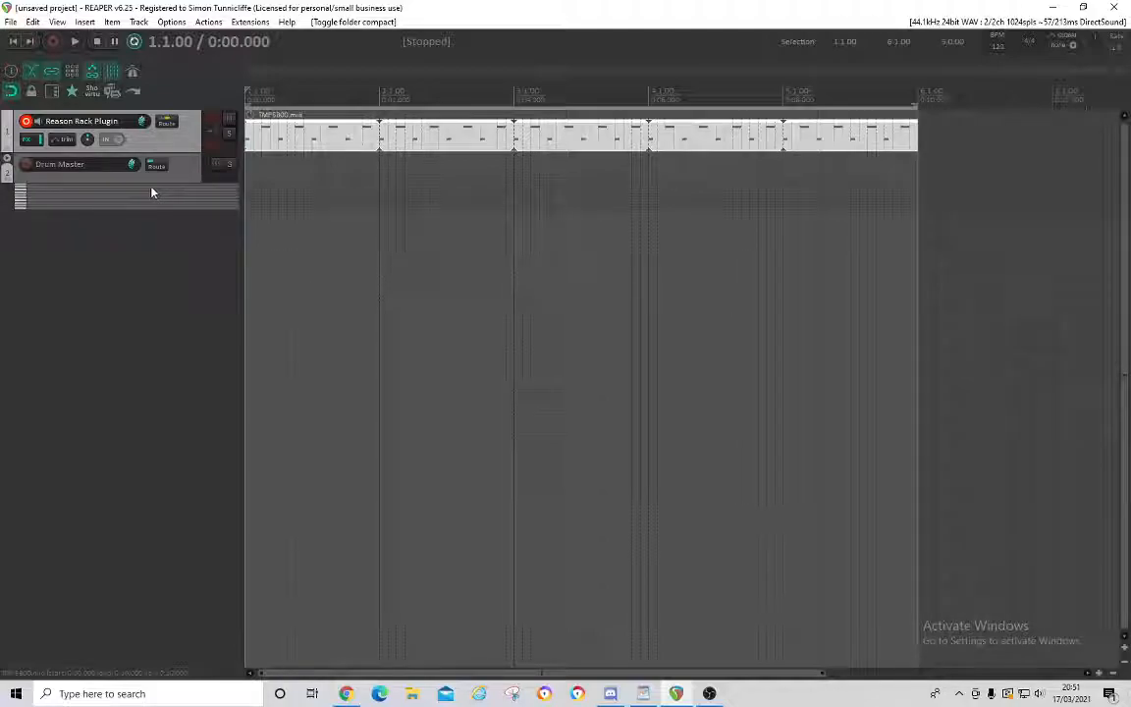
Expand the Drum Master folder, enlarge the Ride track, and load Reason Rack Plugin Effect on it.
click(6, 160)
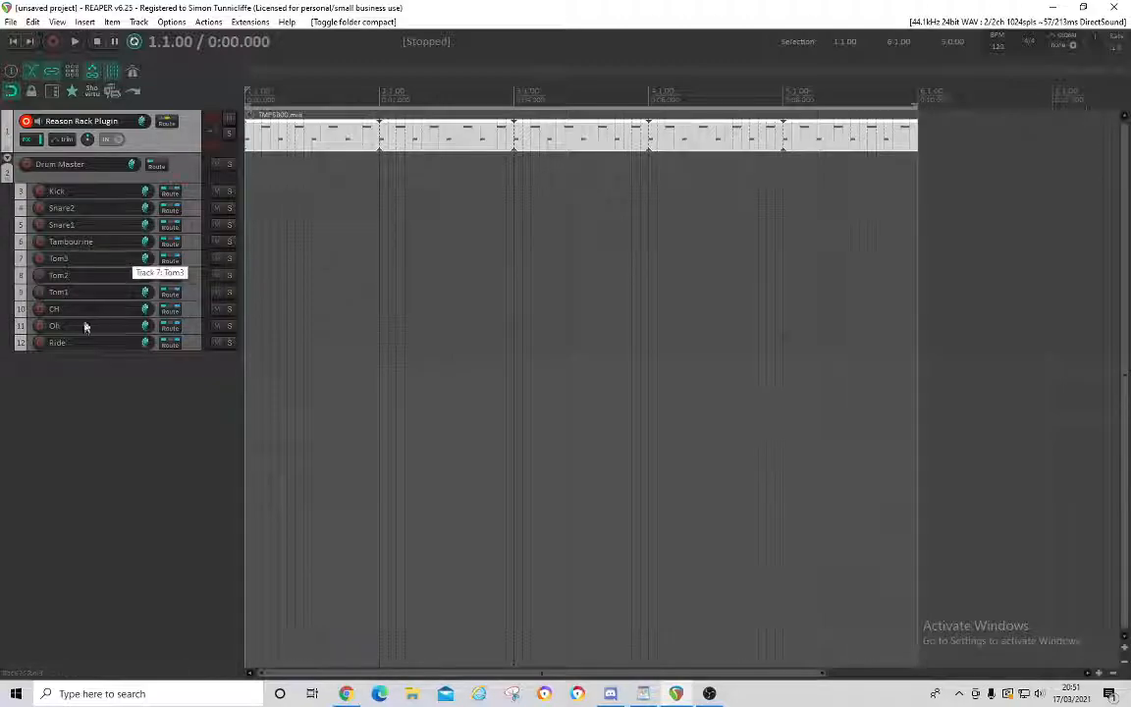
drag(193, 348, 191, 376)
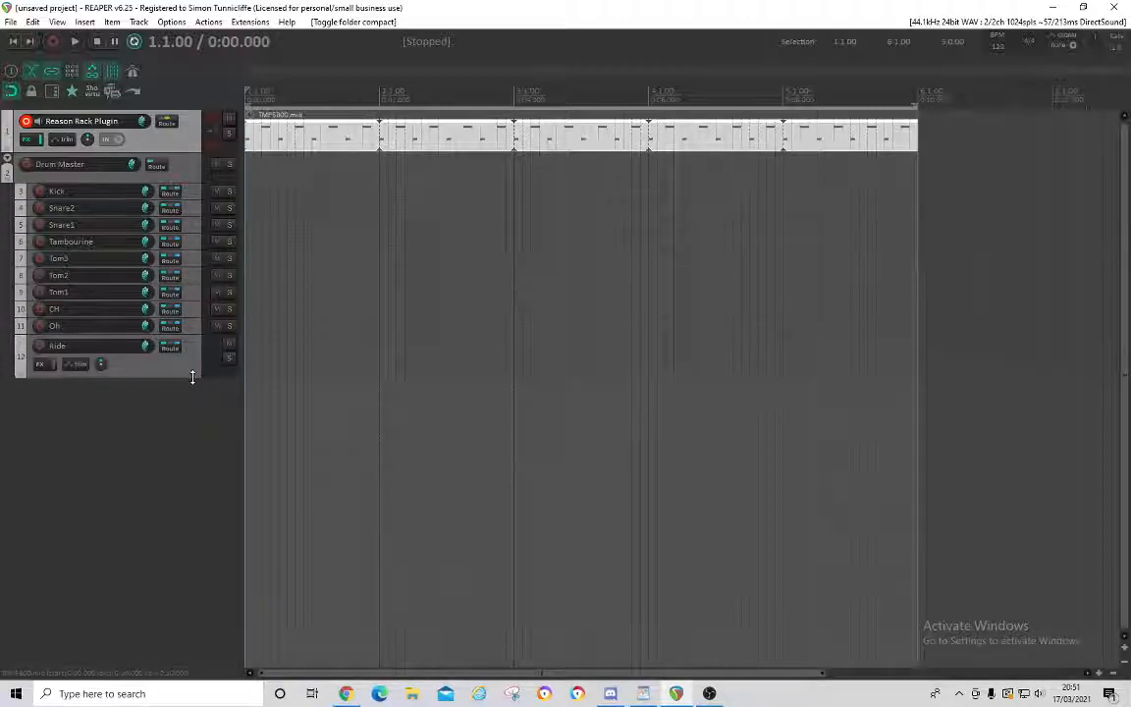
click(40, 365)
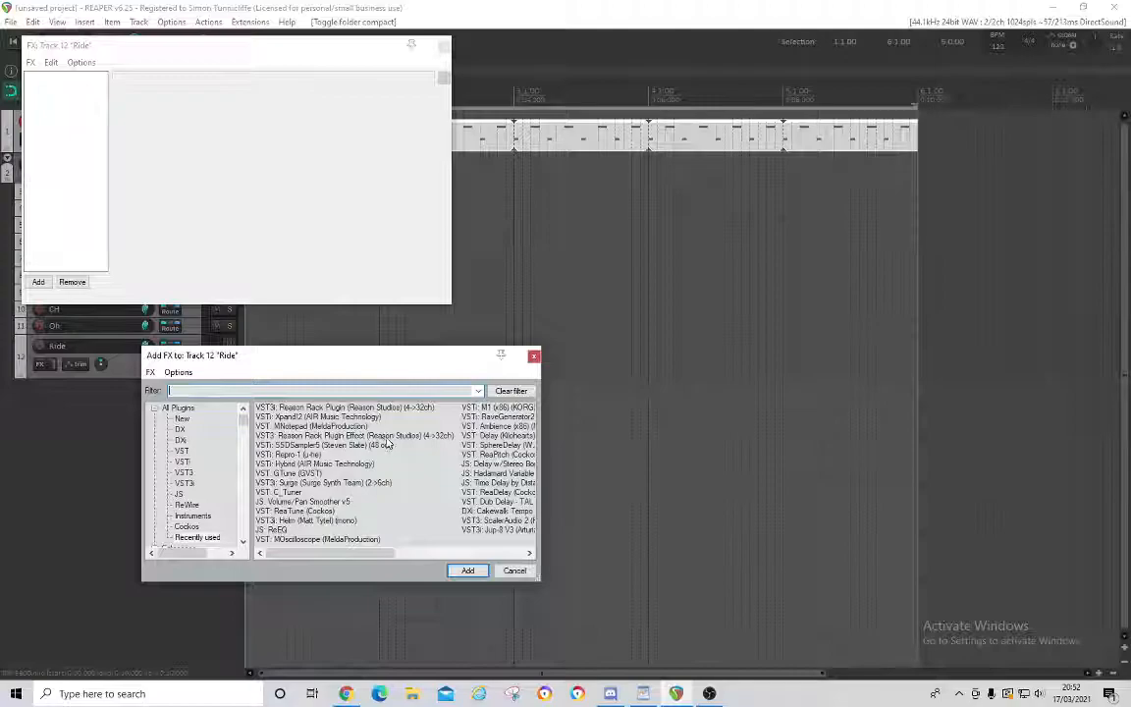
double_click(343, 435)
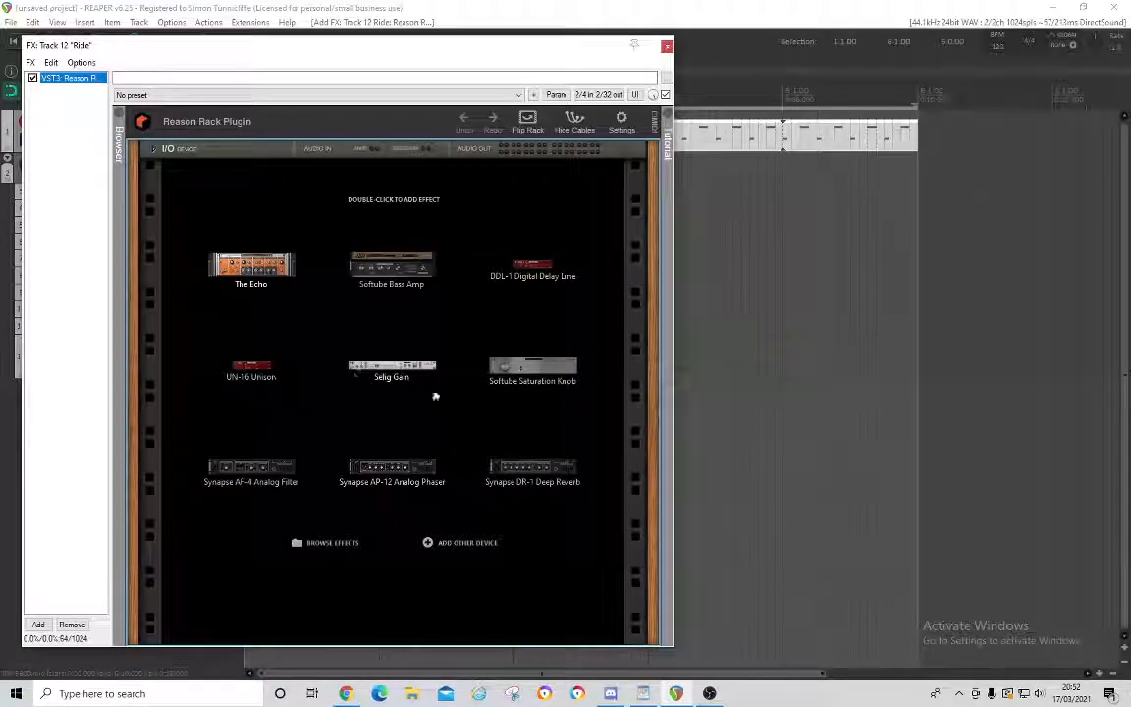
Add a DDL-1 Digital Delay Line to the Ride track's rack, set its dry/wet balance to 30, and audition it.
double_click(535, 267)
drag(373, 194, 379, 227)
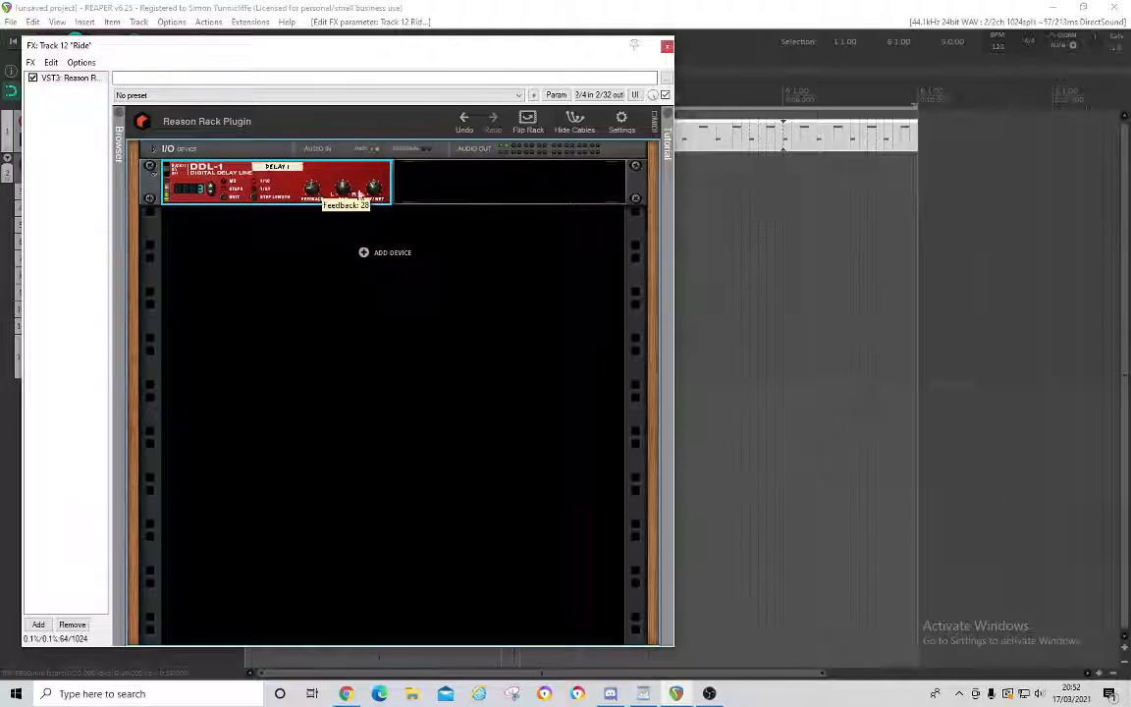
mouse_move(377, 193)
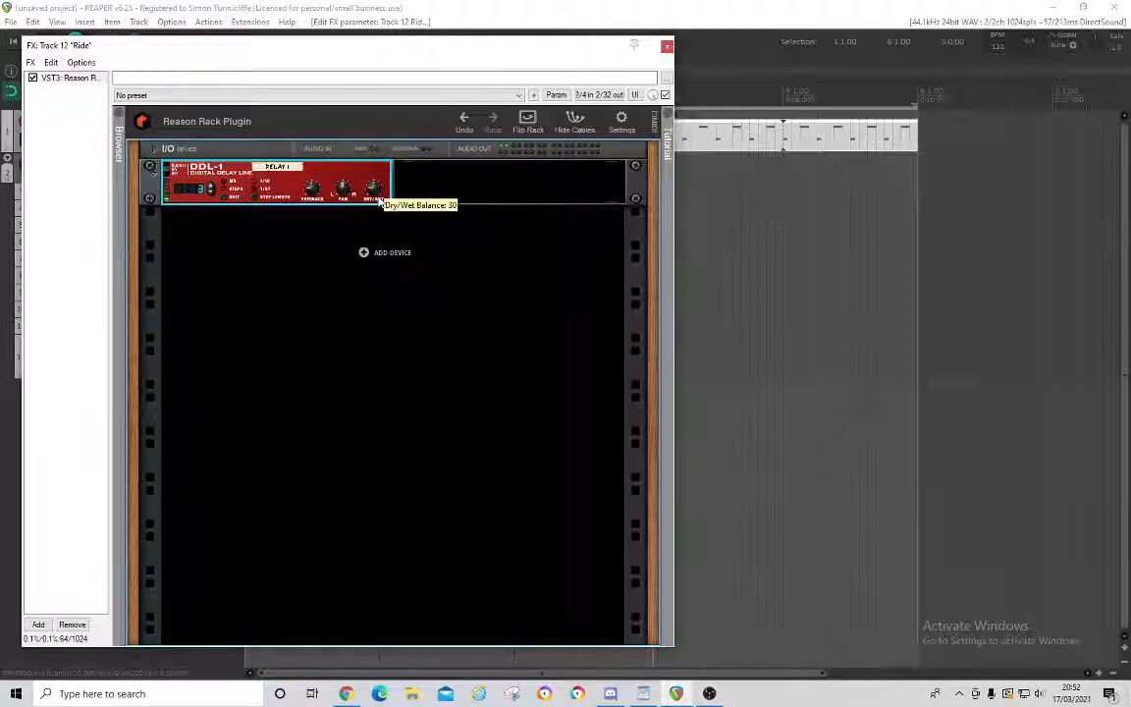
click(667, 46)
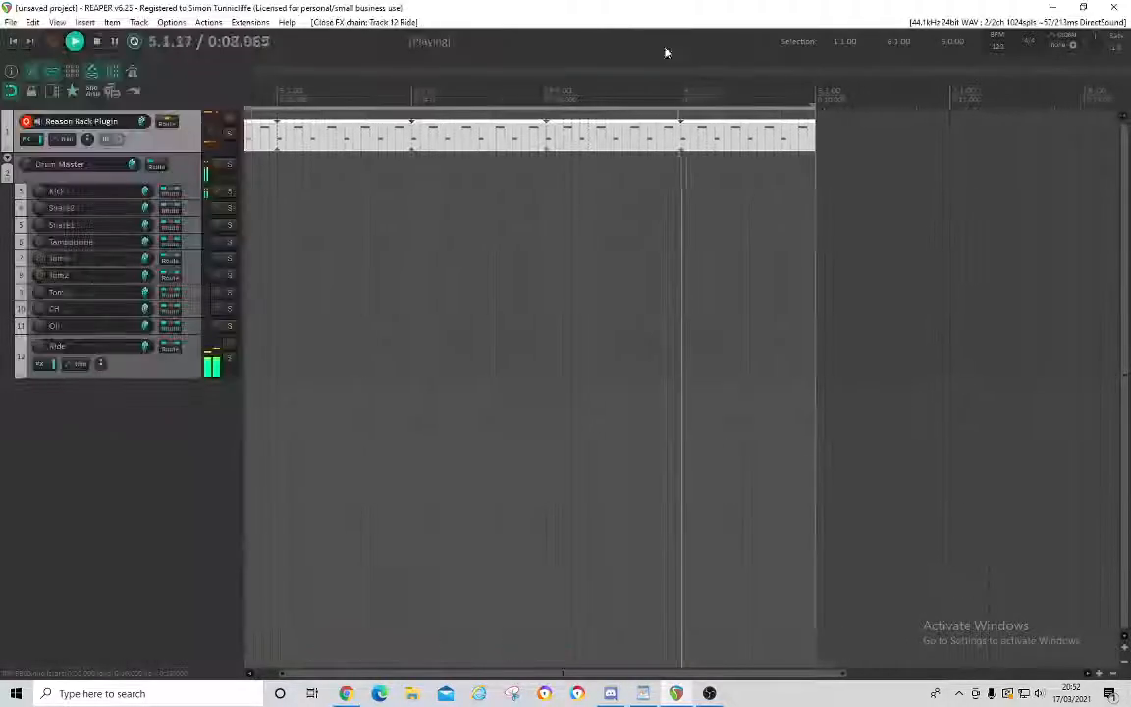
key(space)
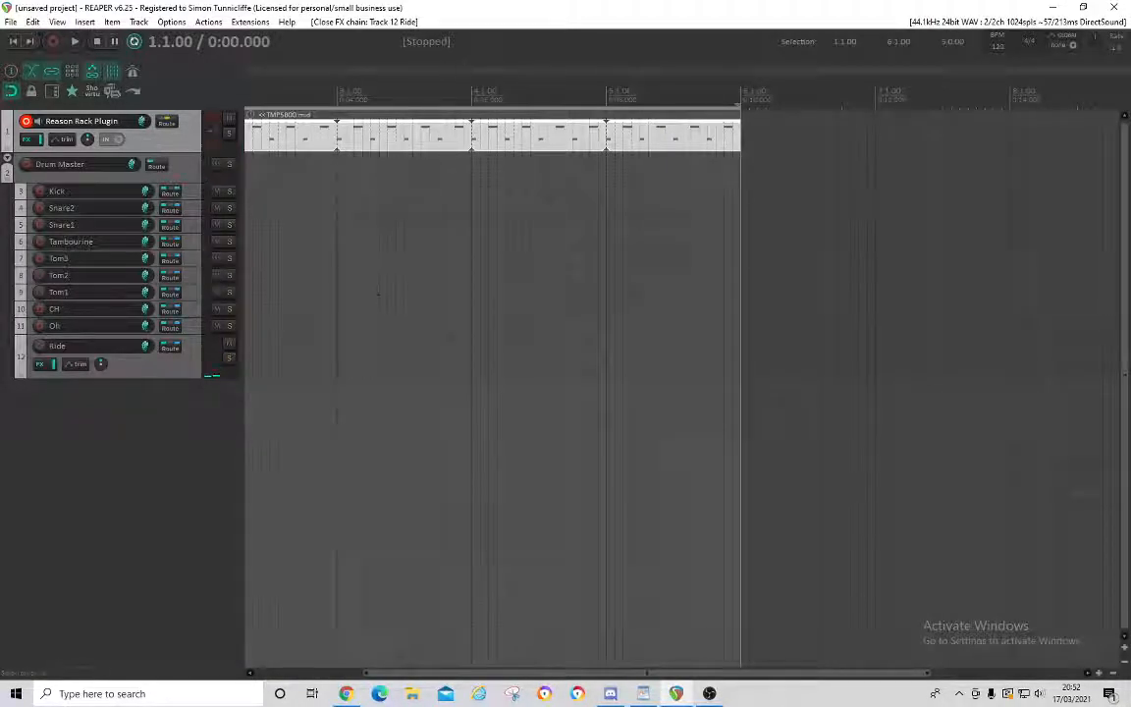
Remove the Reason Rack effect from the Ride track and return the track to its compact height.
click(39, 366)
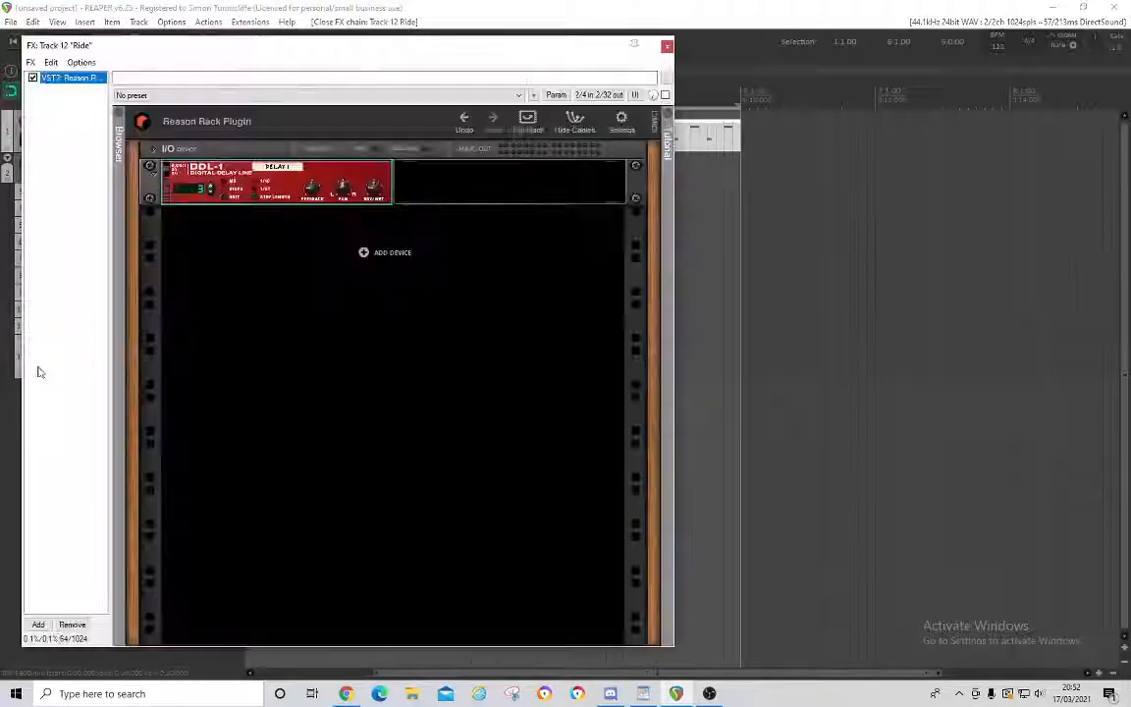
click(73, 624)
click(667, 45)
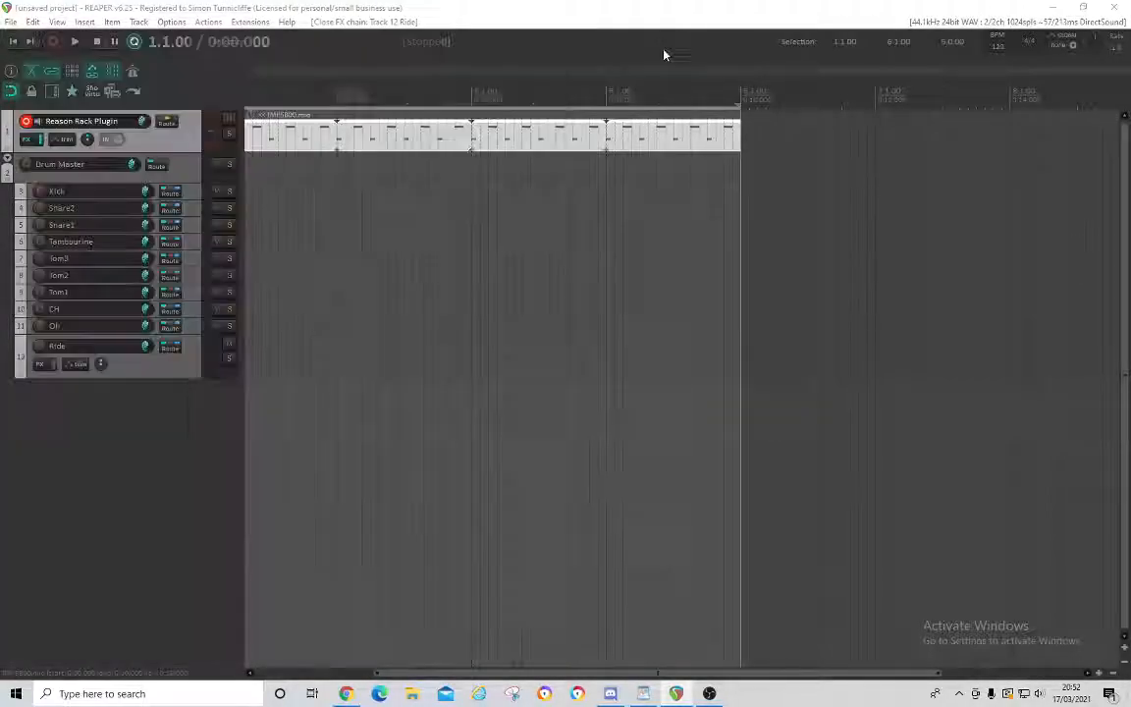
click(8, 160)
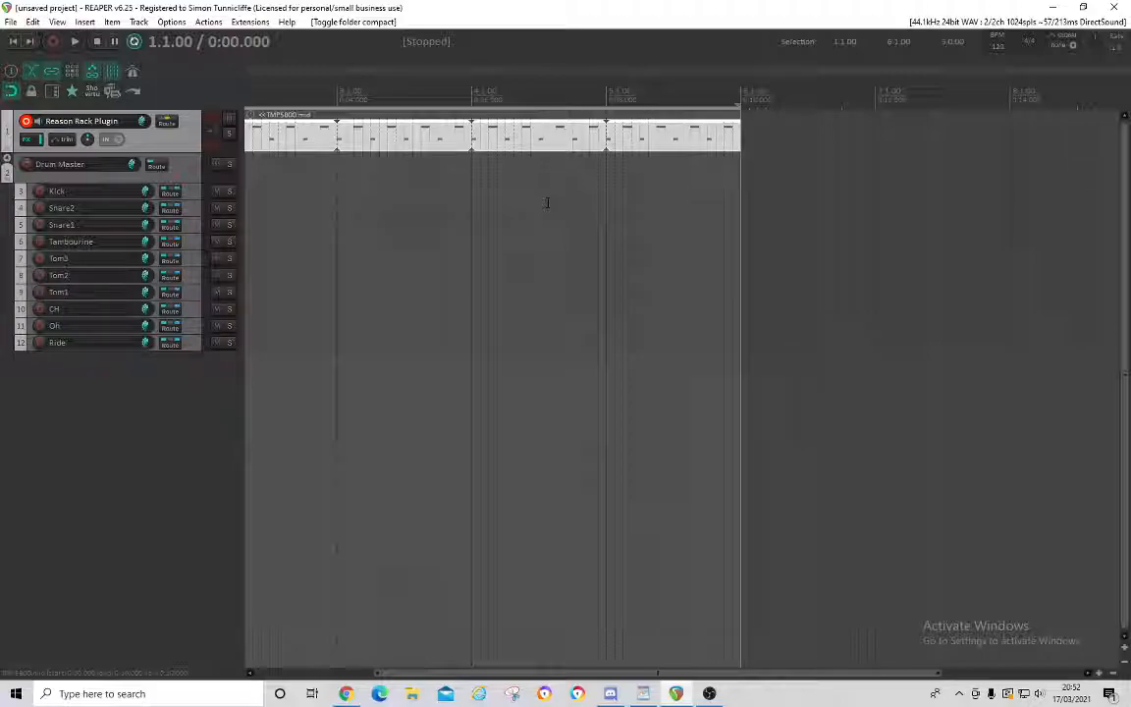
Save the project as a project template named "Redrum Rock Kit".
drag(424, 673, 299, 671)
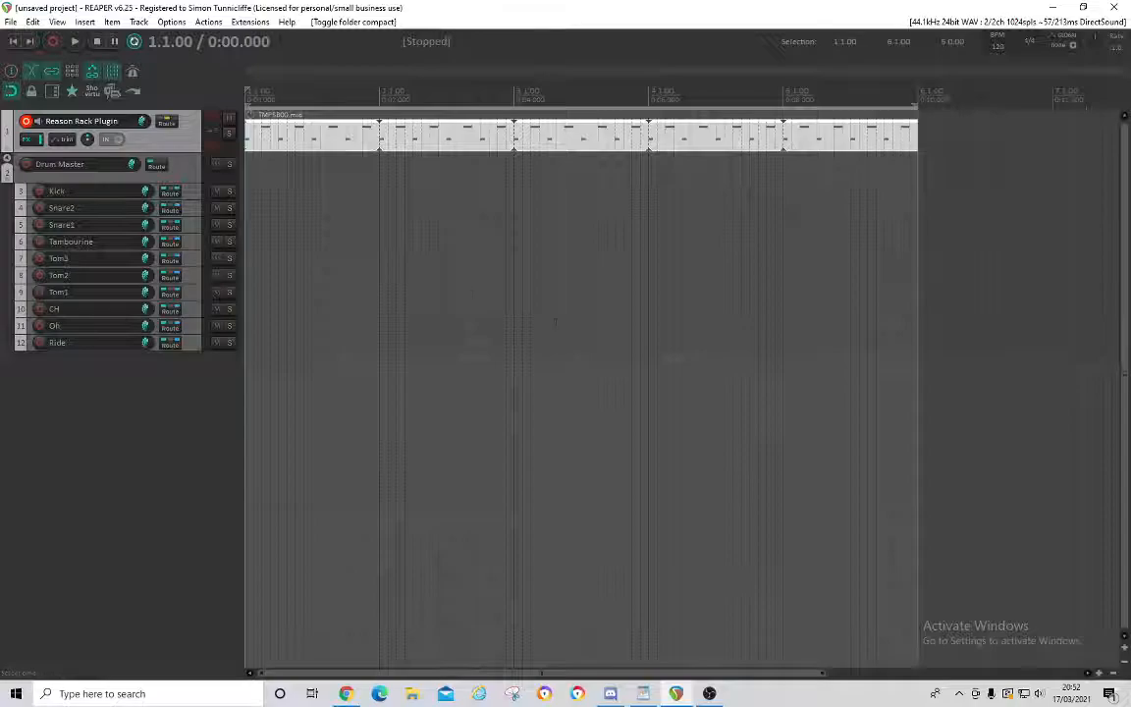
click(11, 21)
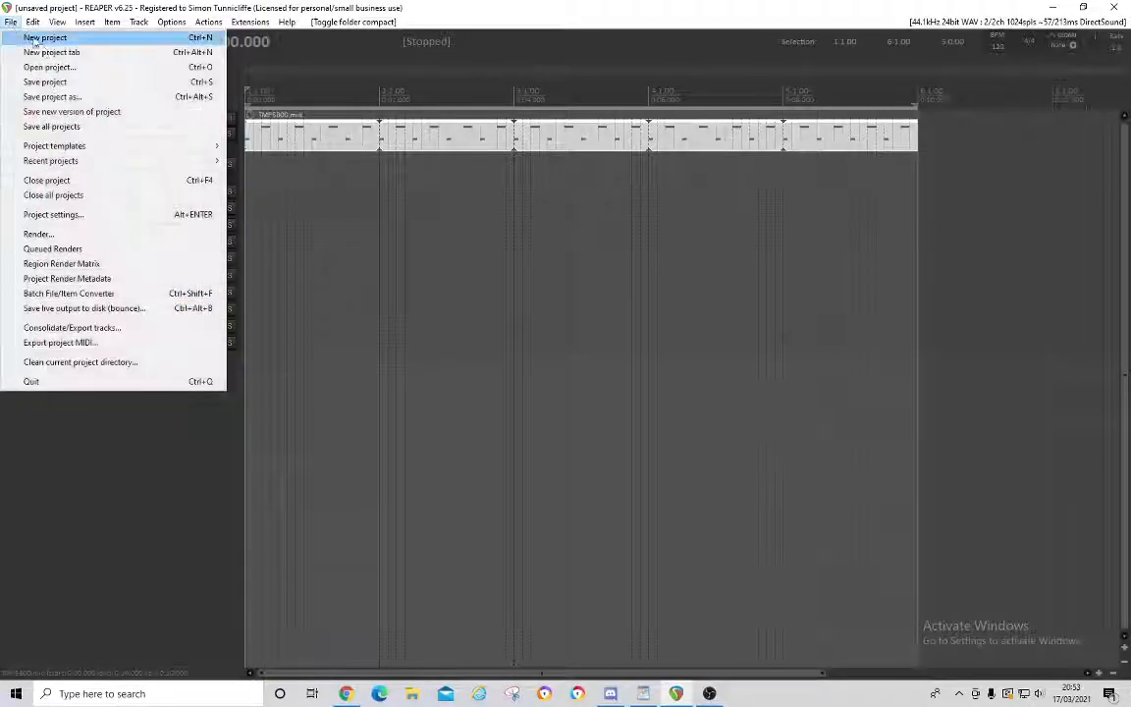
mouse_move(118, 145)
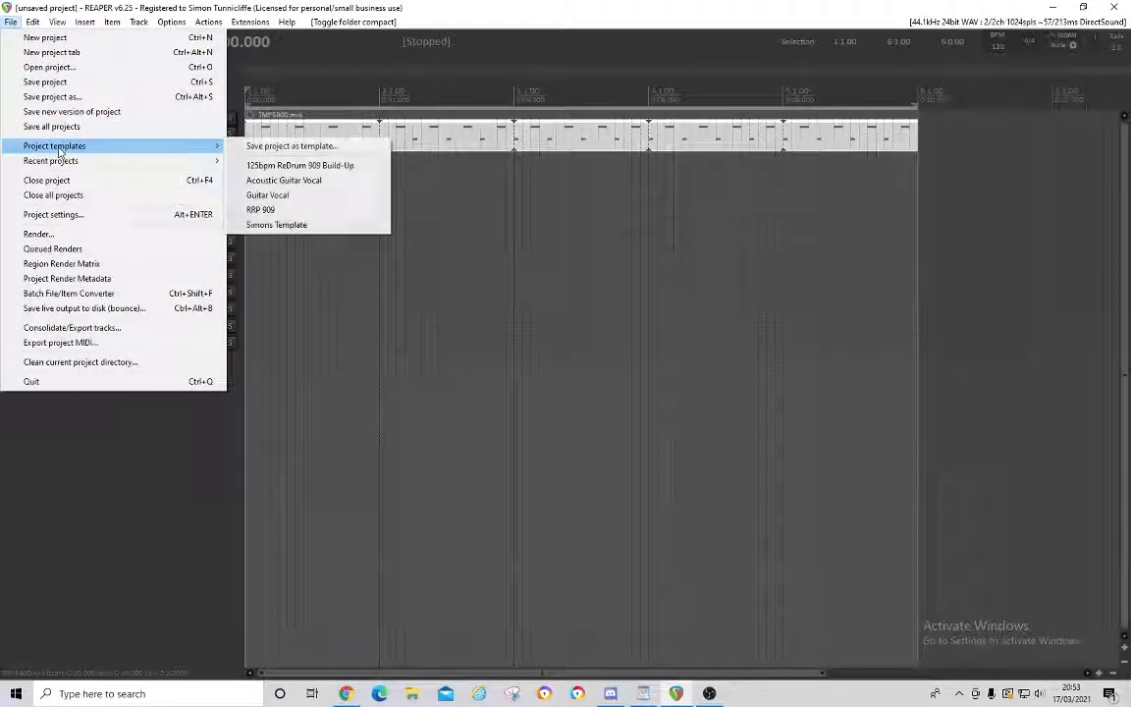
click(296, 147)
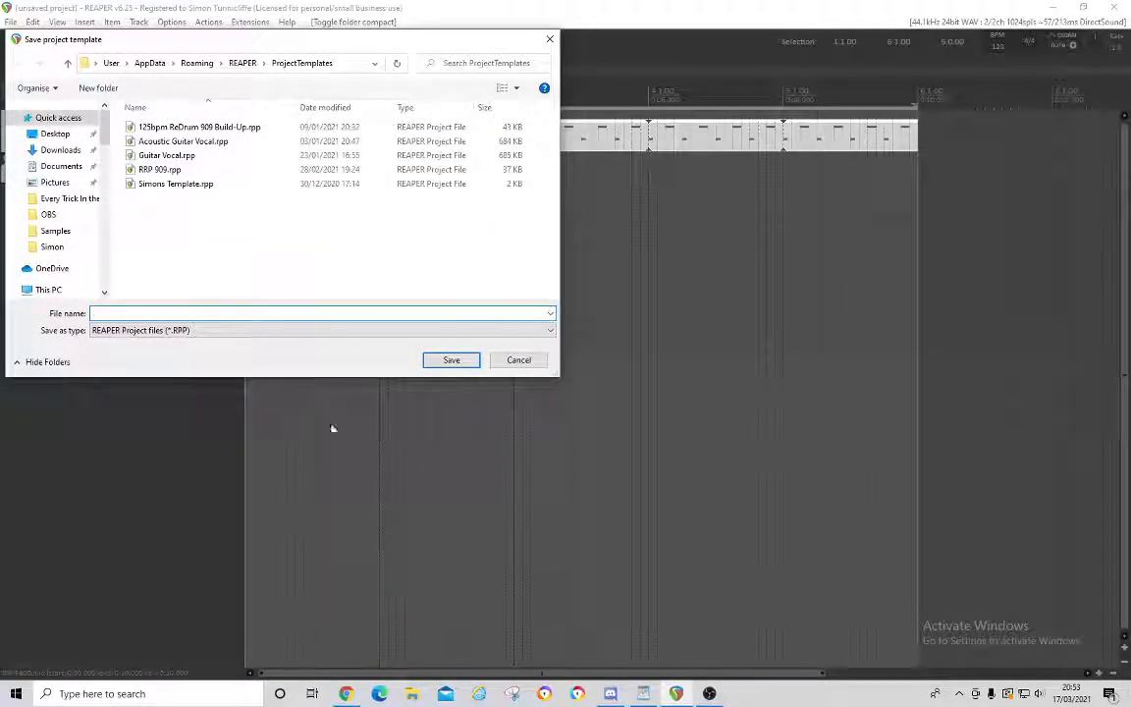
drag(283, 381, 292, 352)
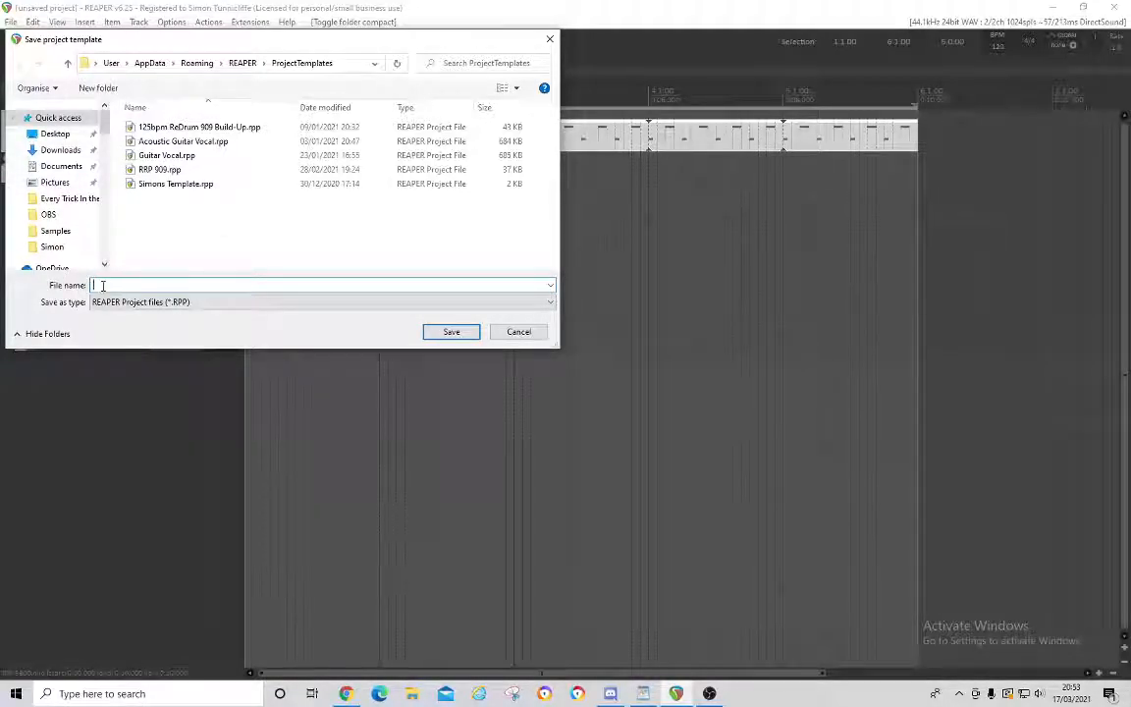
text(Redrum Rock Kit)
click(451, 331)
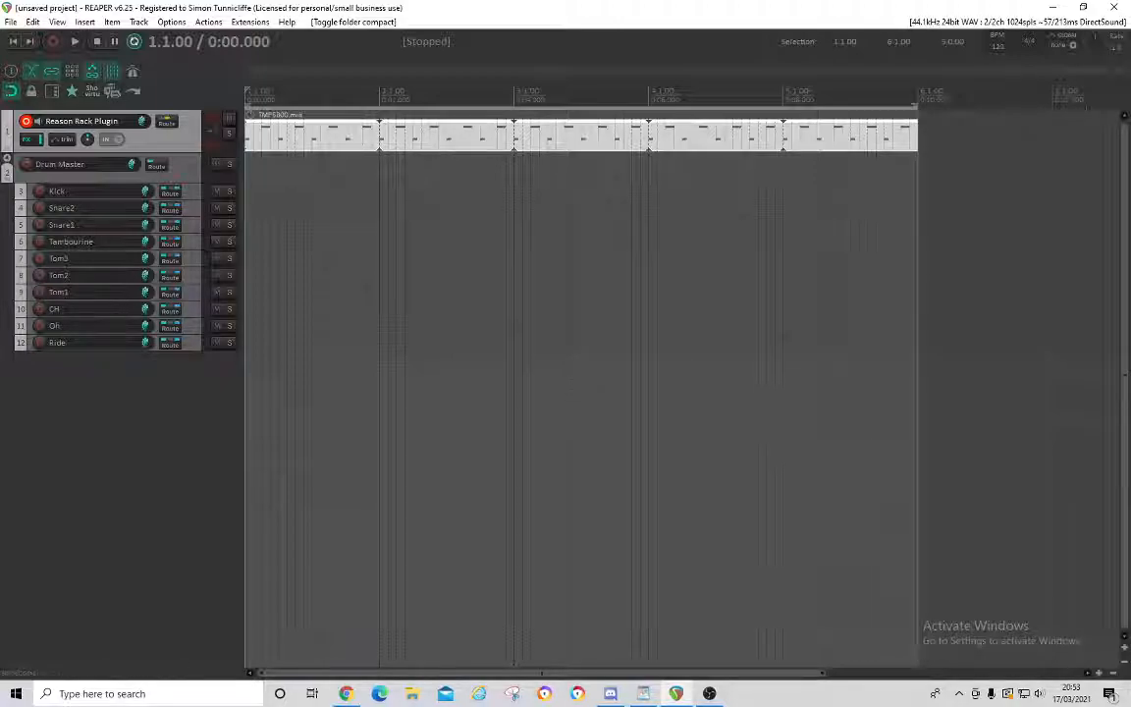
right_click(102, 398)
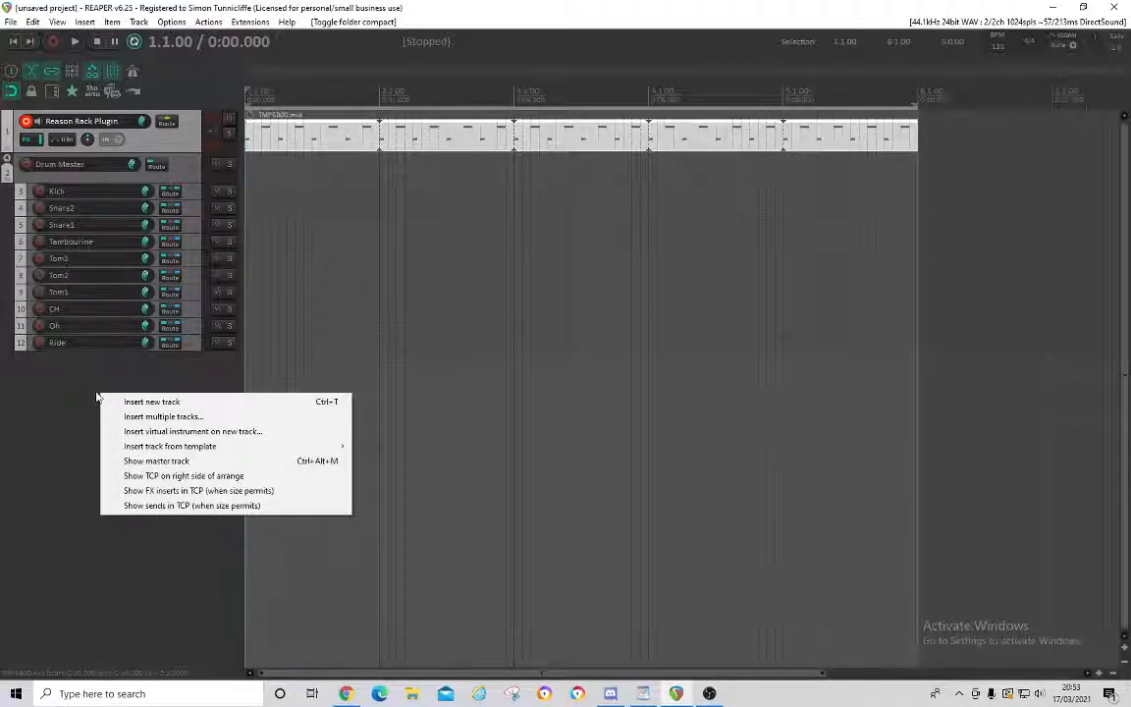
click(94, 385)
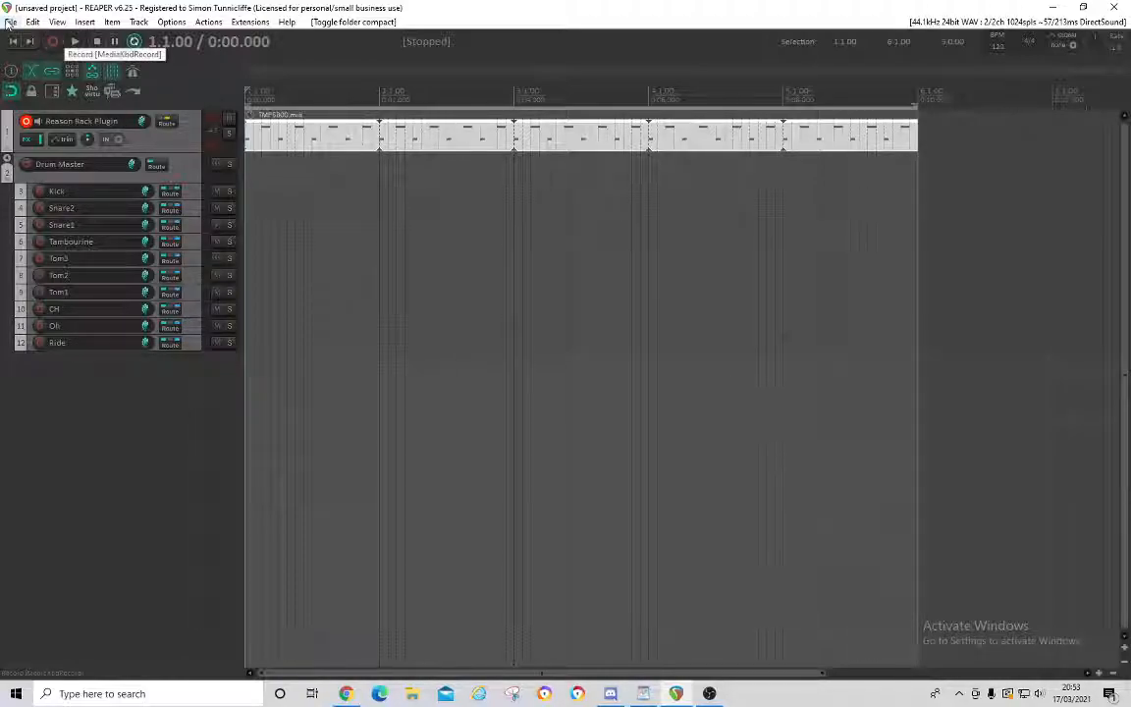
Switch the interface theme to I Logic V3 BIG WC.
click(171, 22)
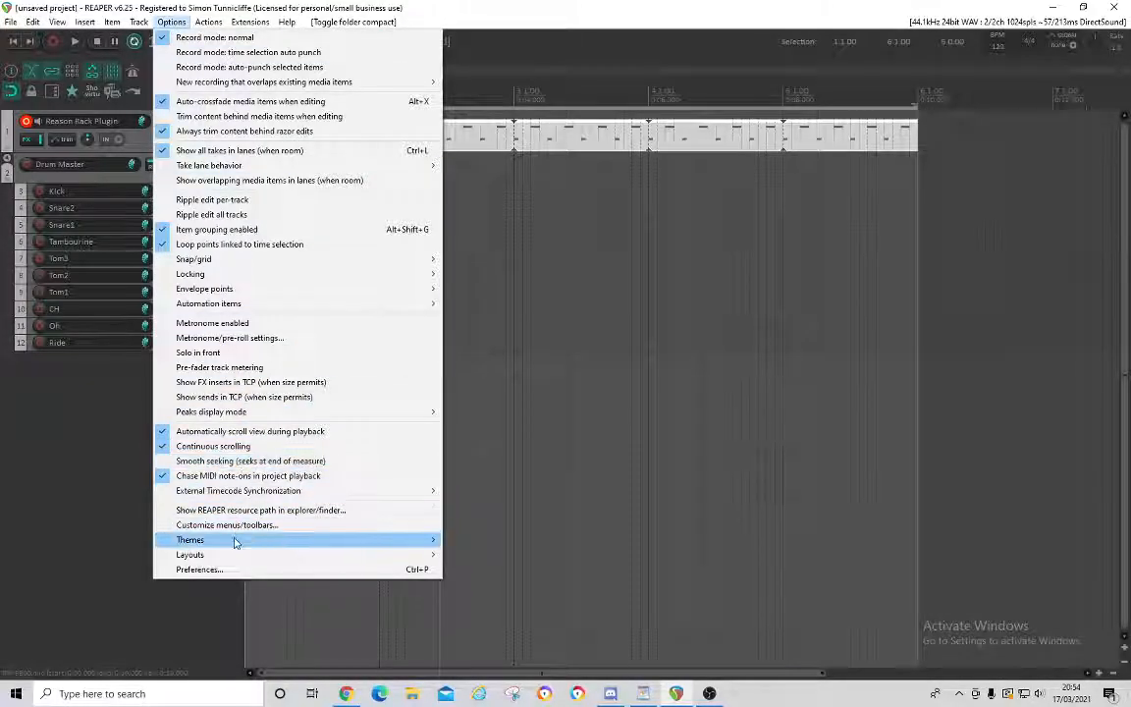
mouse_move(235, 540)
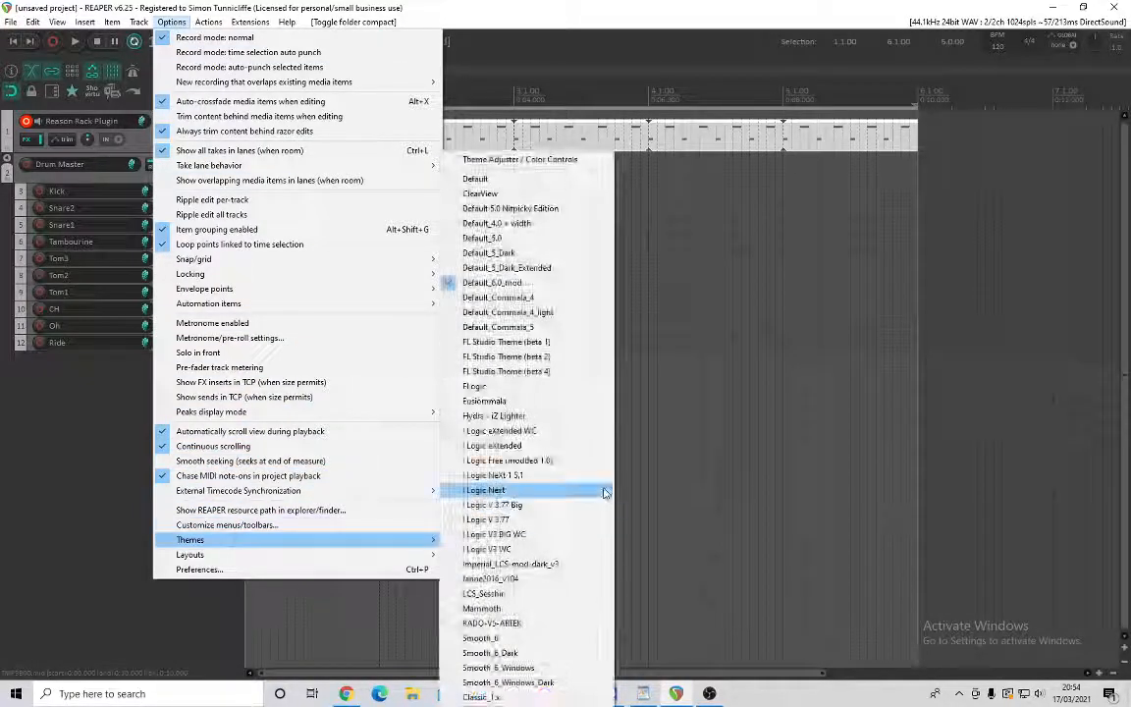
click(543, 534)
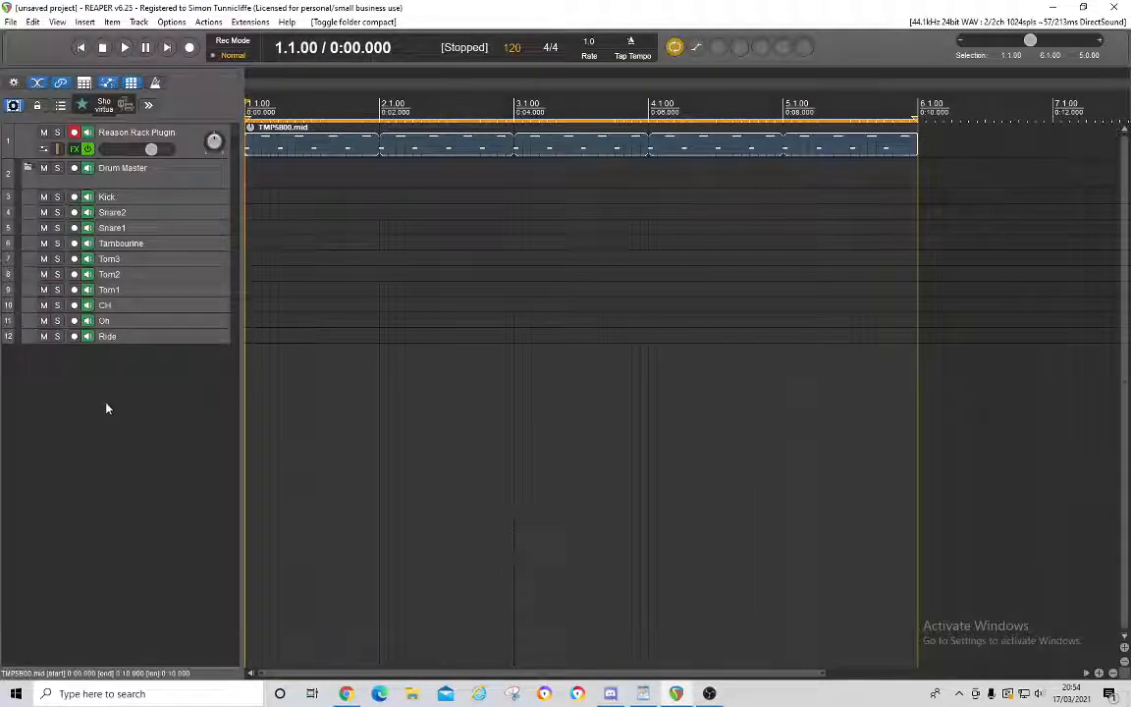
Create a new empty project without saving the current one.
click(10, 21)
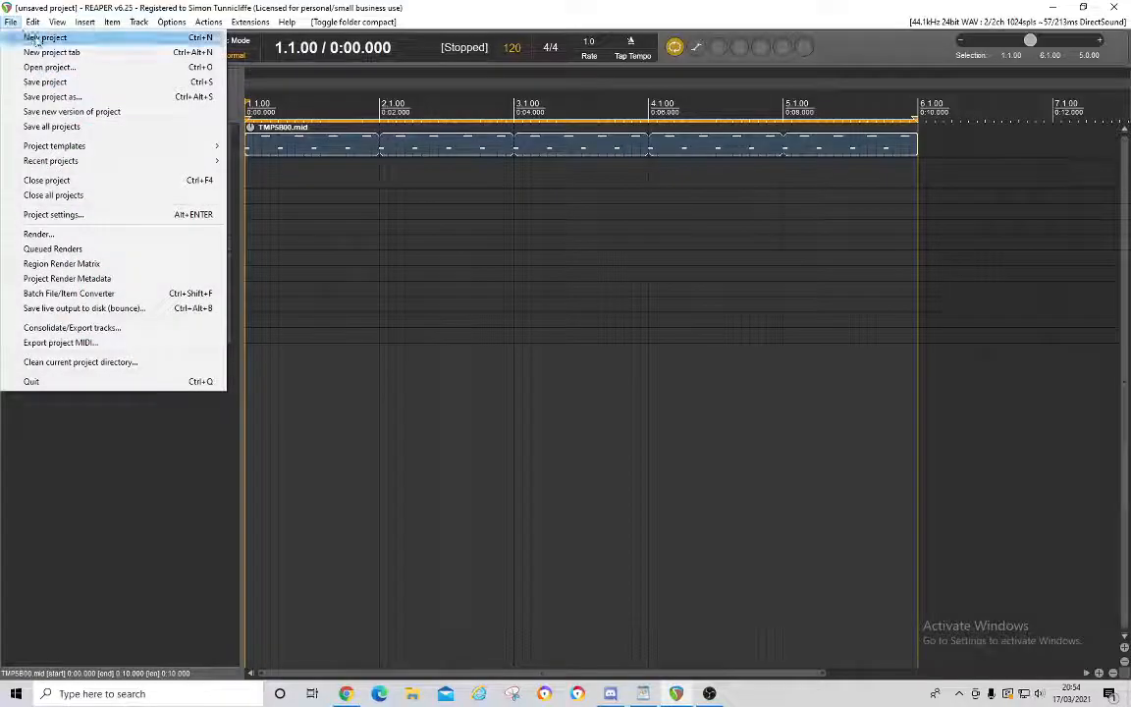
click(36, 39)
click(570, 384)
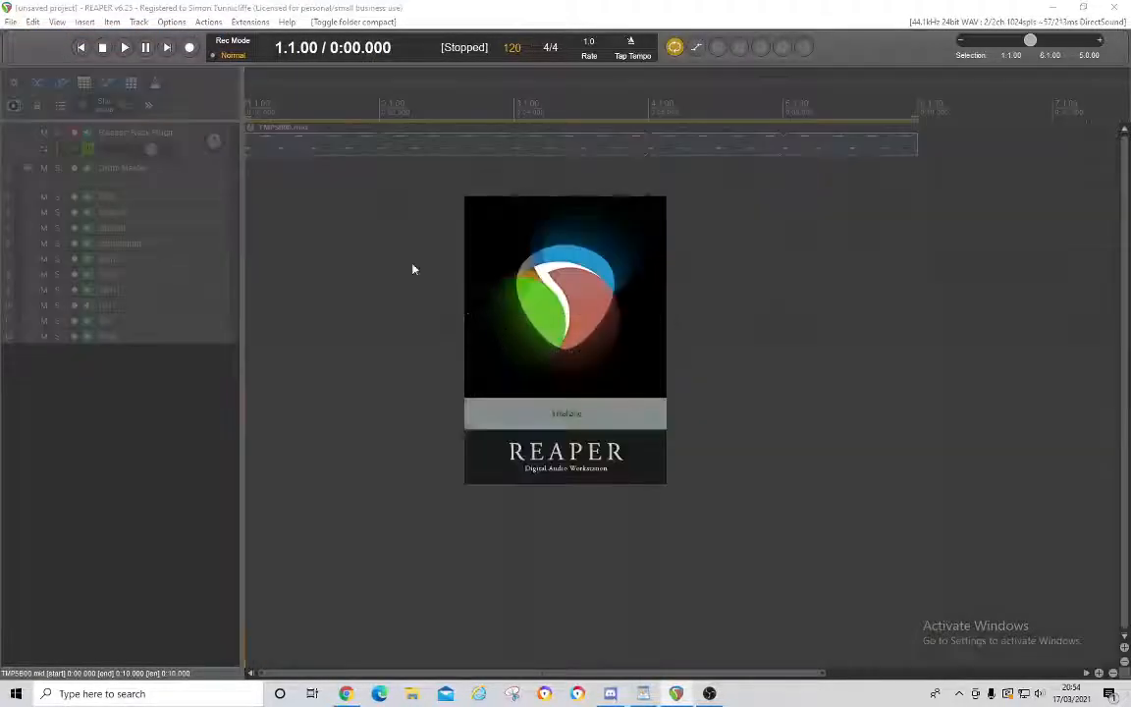
Load the Redrum Rock Kit project template and play its drum pattern briefly.
click(12, 21)
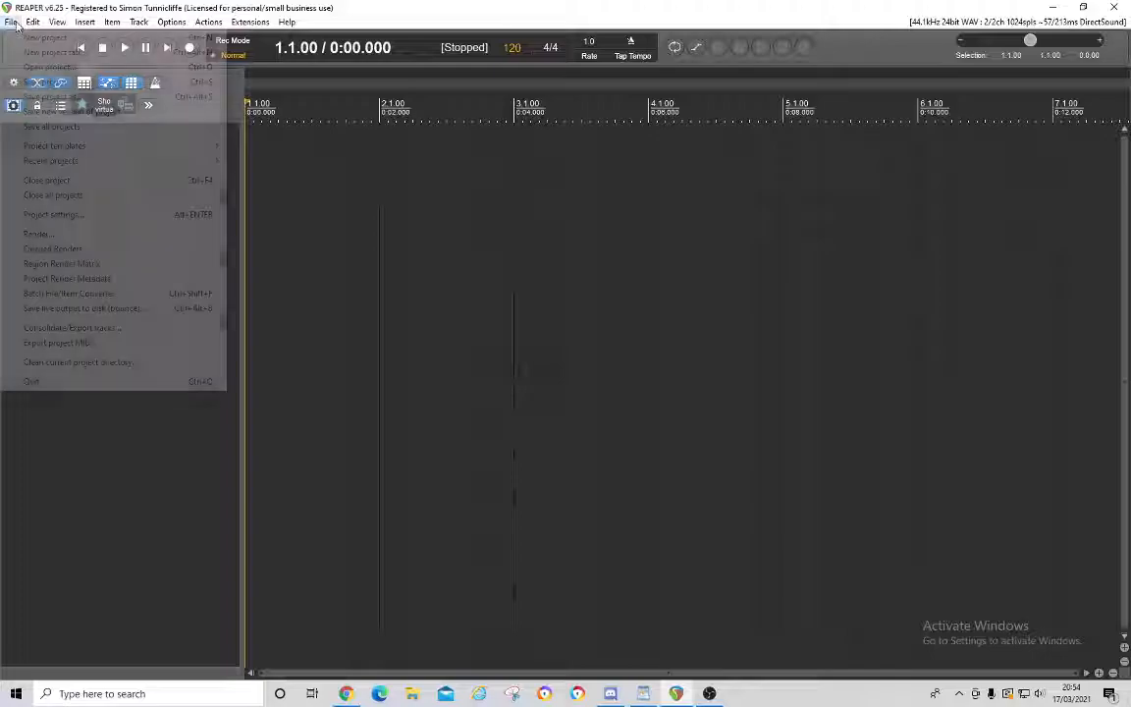
mouse_move(63, 145)
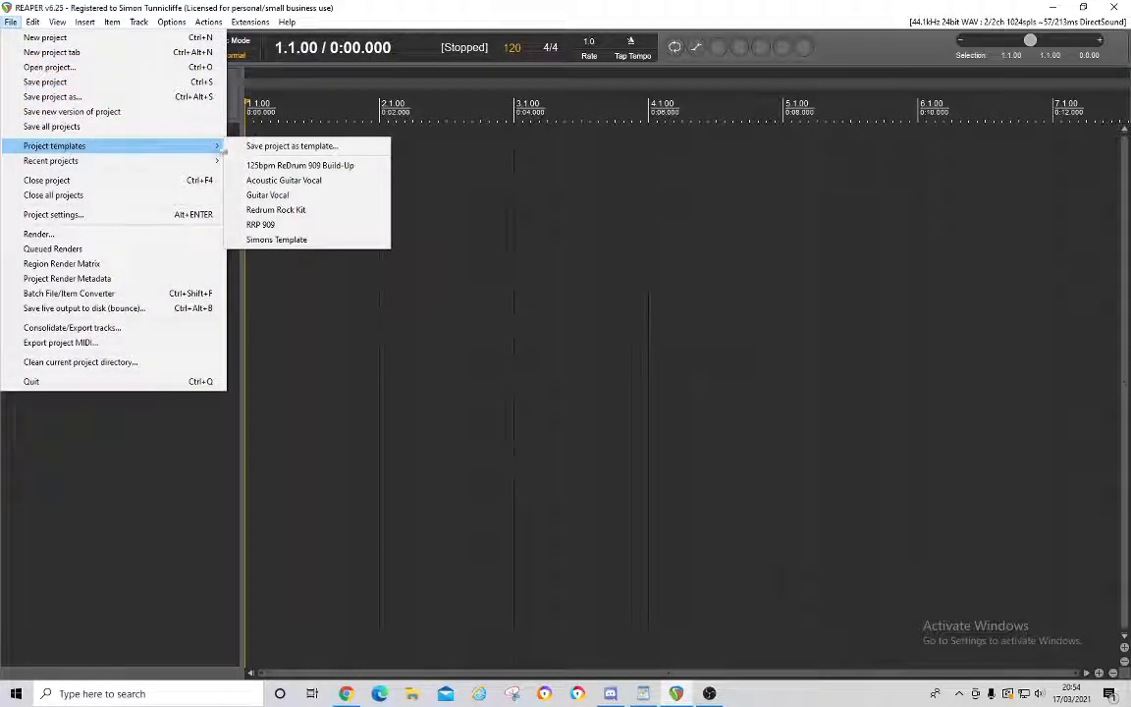
click(293, 217)
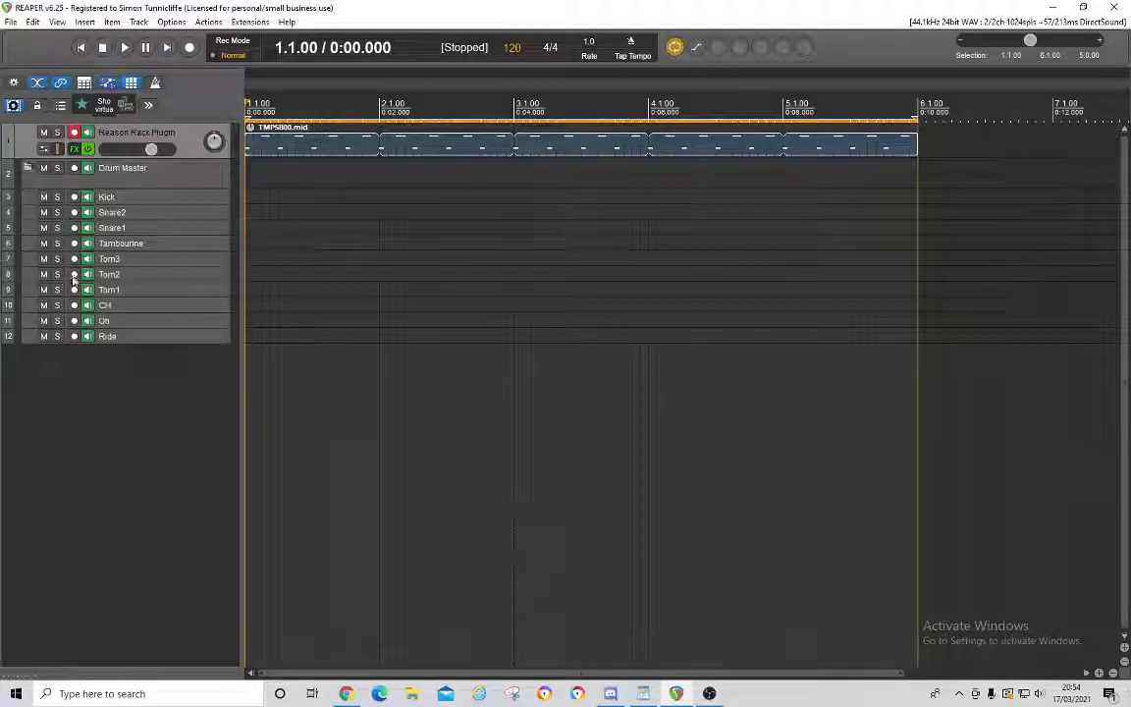
click(125, 49)
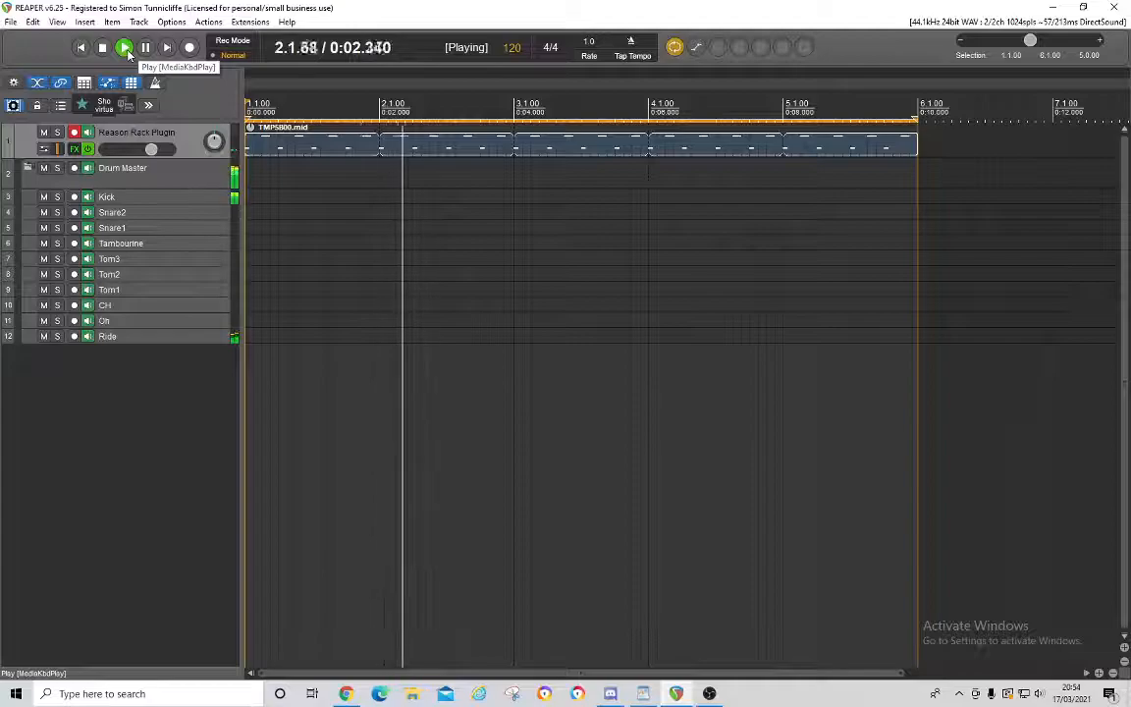
click(102, 47)
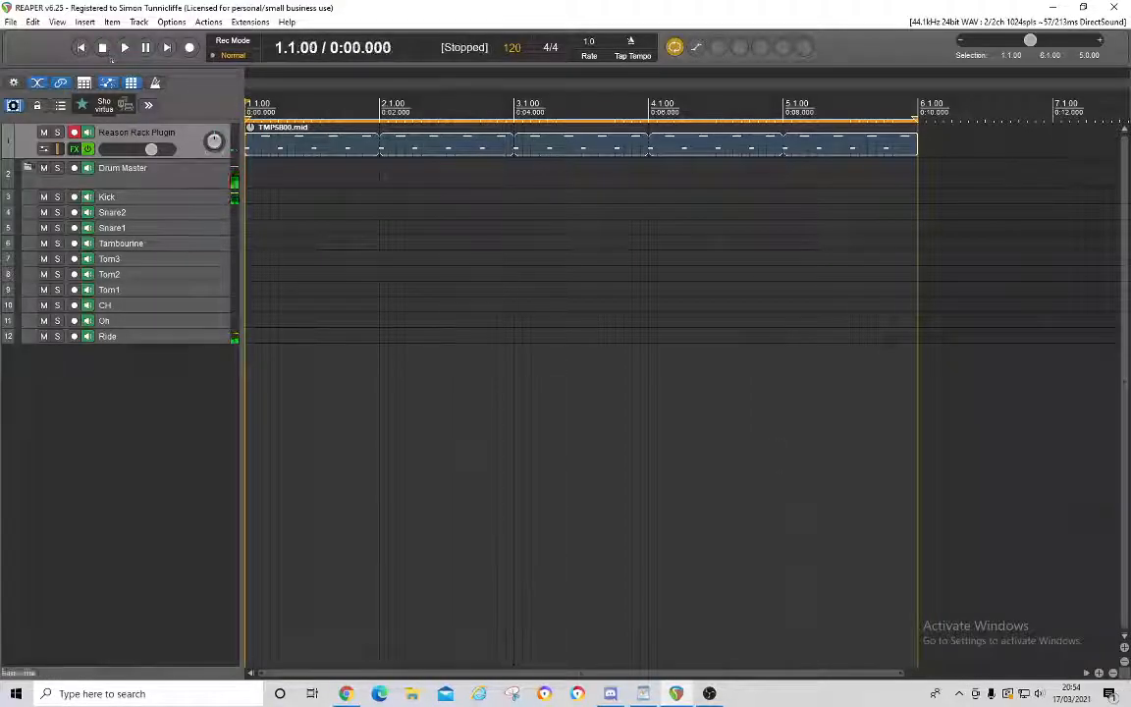